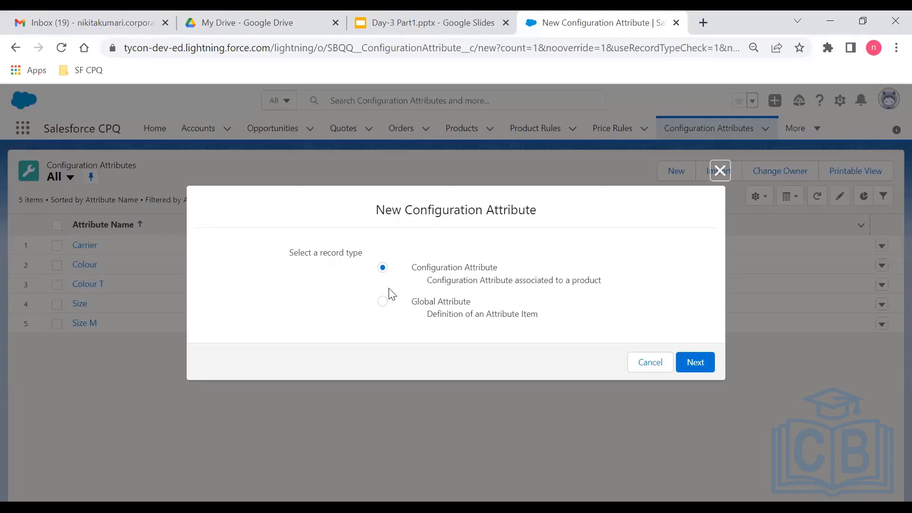
# Fill in a new Global Attribute named Colour with target field Colour__c and discard it without saving
pyautogui.click(382, 301)
pyautogui.click(696, 362)
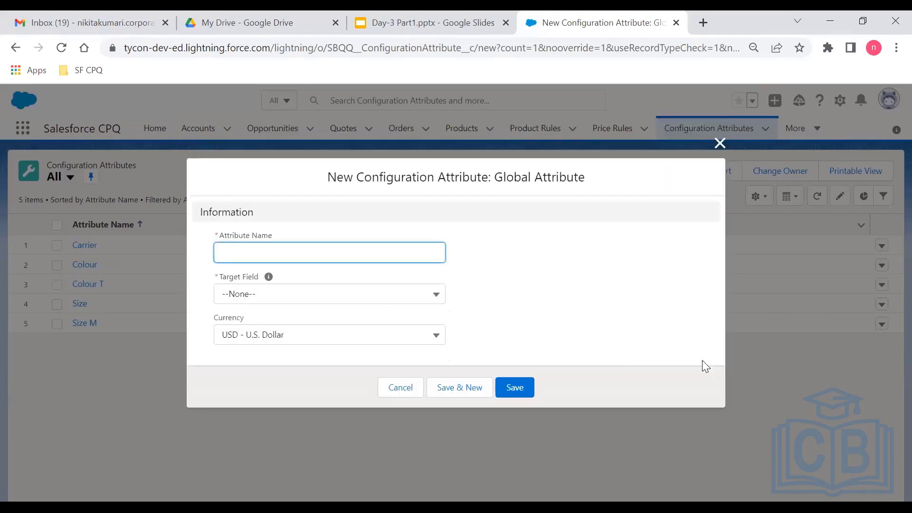
pyautogui.click(361, 256)
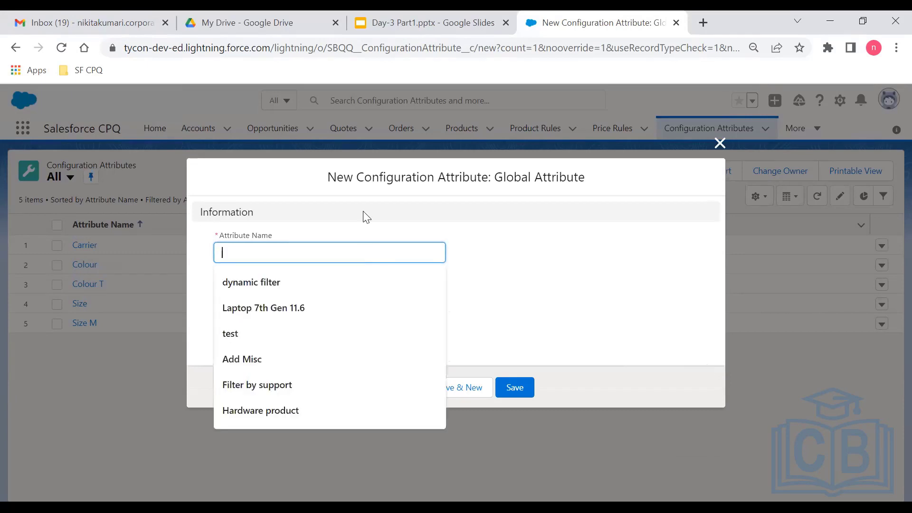
pyautogui.write('Colour')
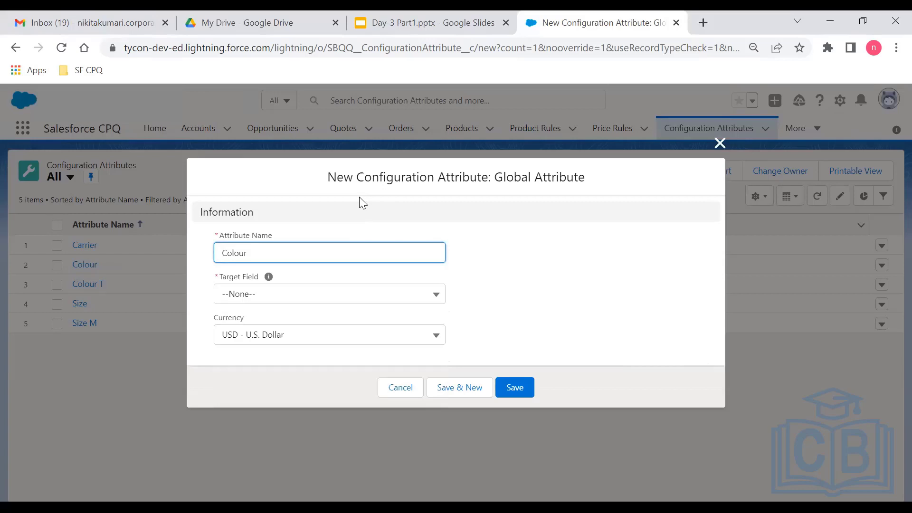
pyautogui.moveTo(360, 202); pyautogui.dragTo(307, 295)
pyautogui.click(521, 292)
pyautogui.click(397, 301)
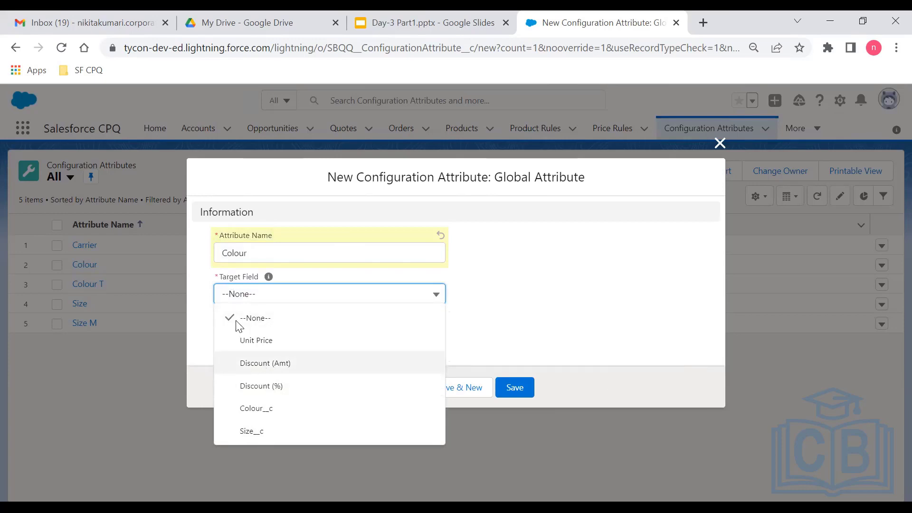
pyautogui.click(304, 410)
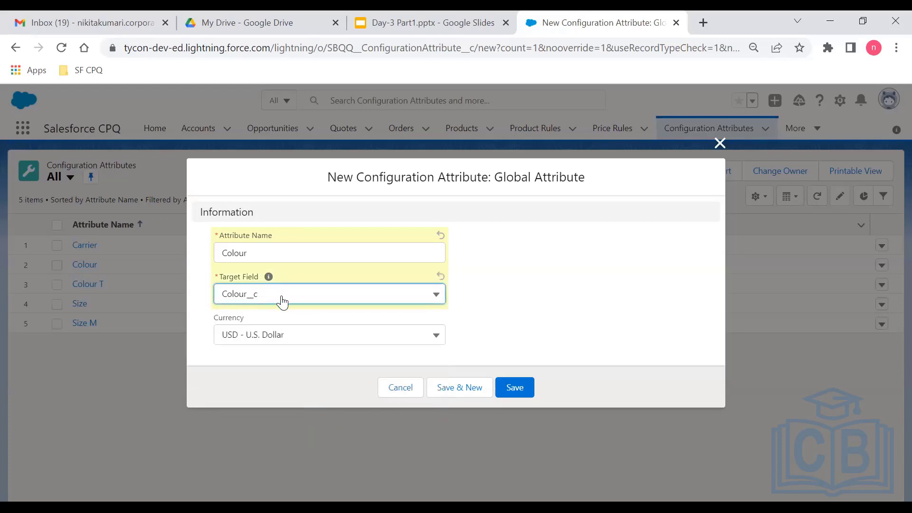
pyautogui.click(718, 145)
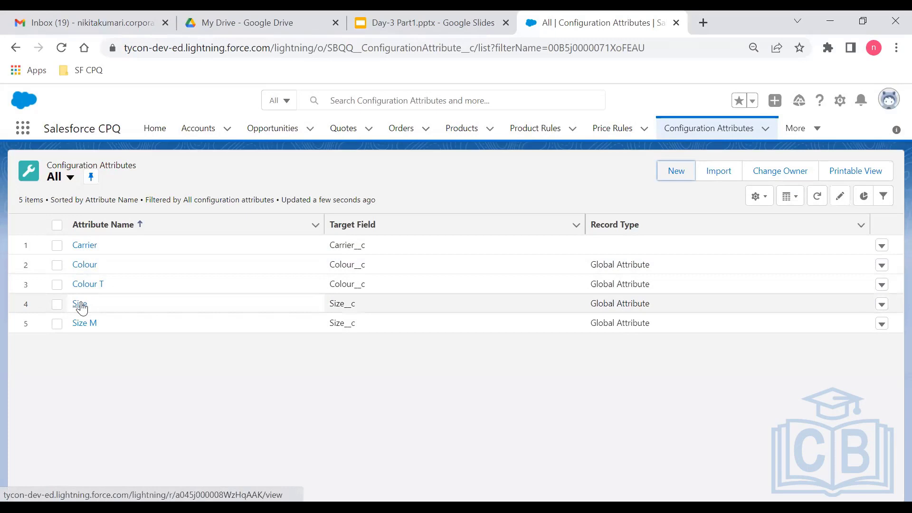
# Open the Colour configuration attribute in a separate browser tab and view its related attribute item PA-0000000
pyautogui.rightClick(86, 264)
pyautogui.click(116, 277)
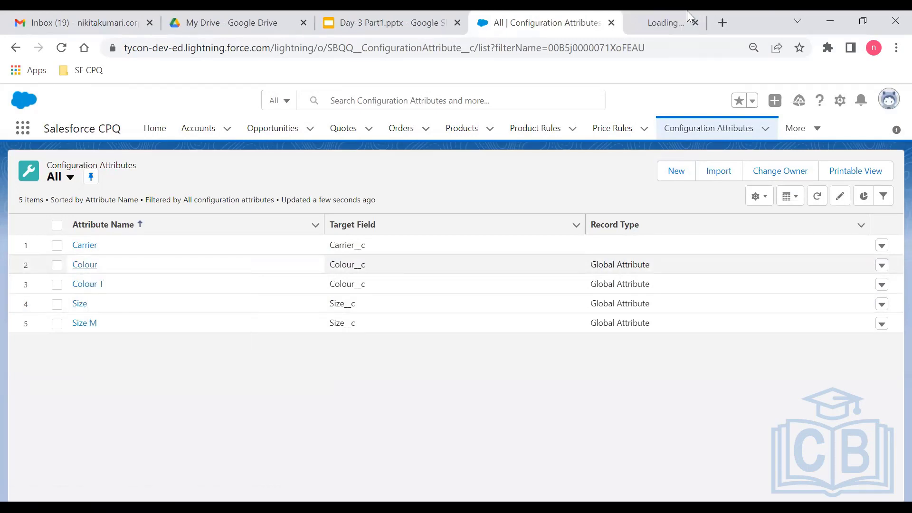
pyautogui.click(688, 19)
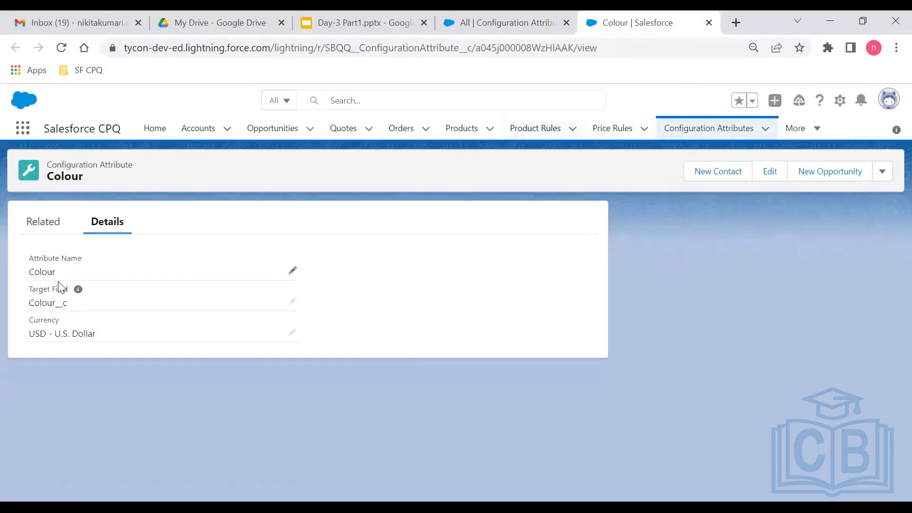
pyautogui.click(42, 224)
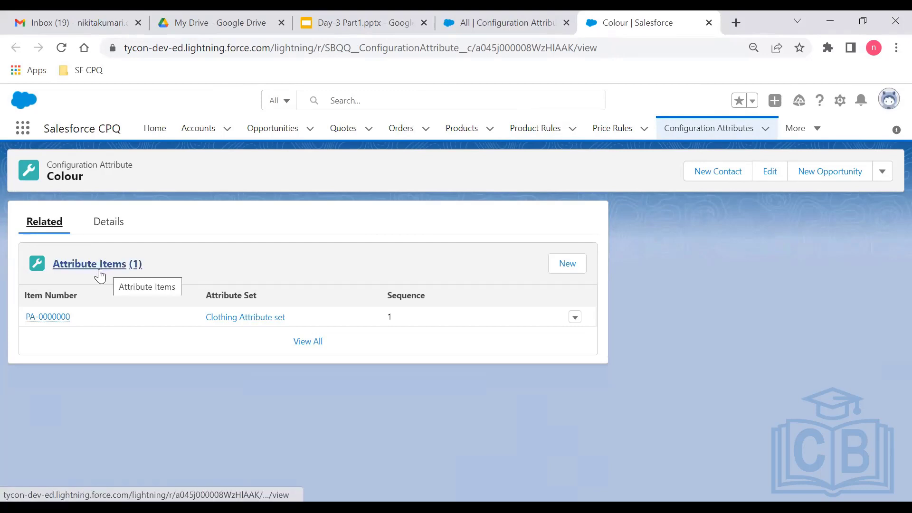
pyautogui.click(59, 317)
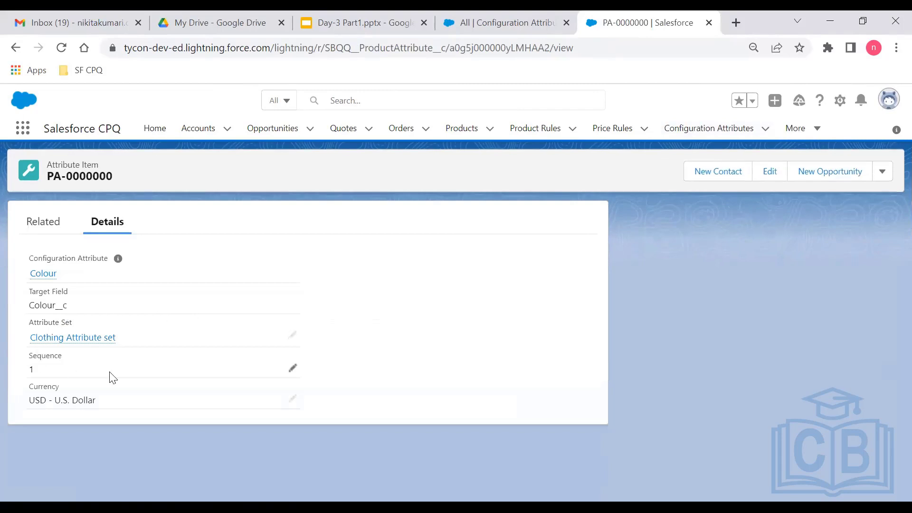
# Open attribute item PA-0000000 for editing and examine its configuration attribute, target field and attribute set
pyautogui.click(771, 170)
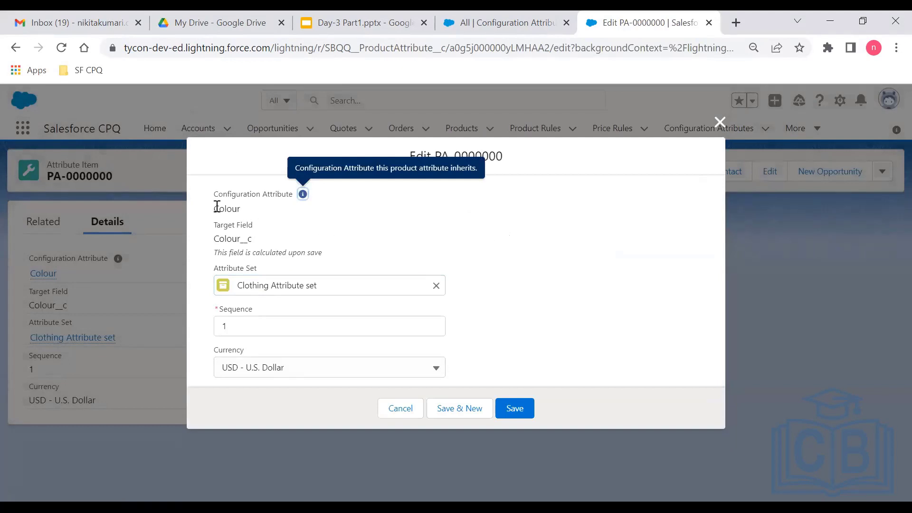
pyautogui.moveTo(213, 208); pyautogui.dragTo(245, 216)
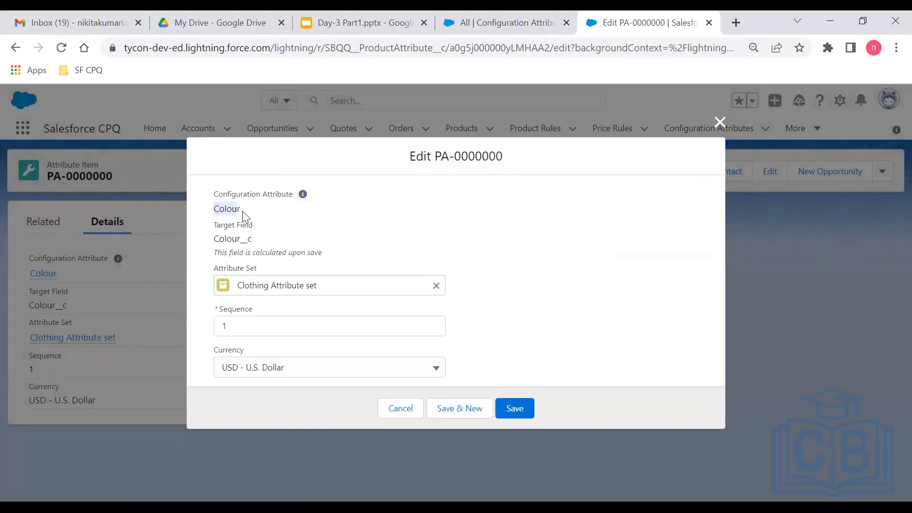
pyautogui.click(216, 243)
pyautogui.moveTo(216, 243); pyautogui.dragTo(256, 245)
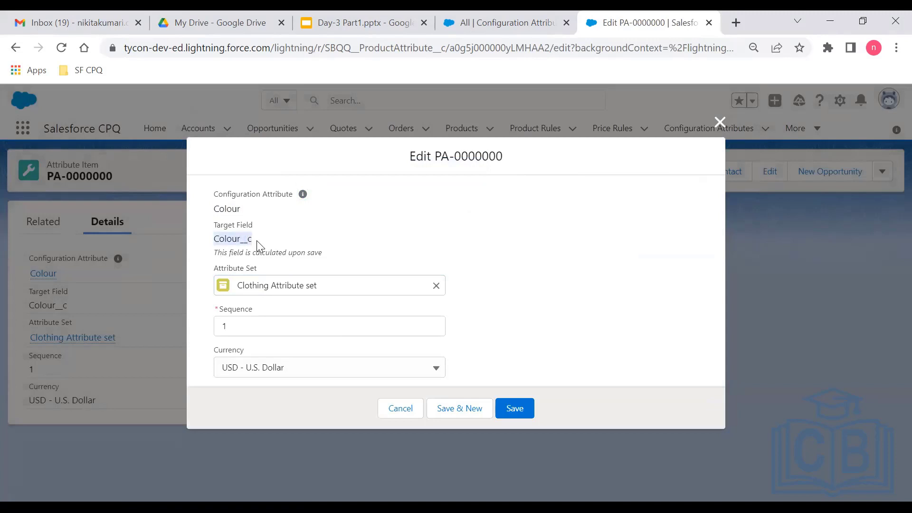
pyautogui.click(256, 241)
pyautogui.click(320, 289)
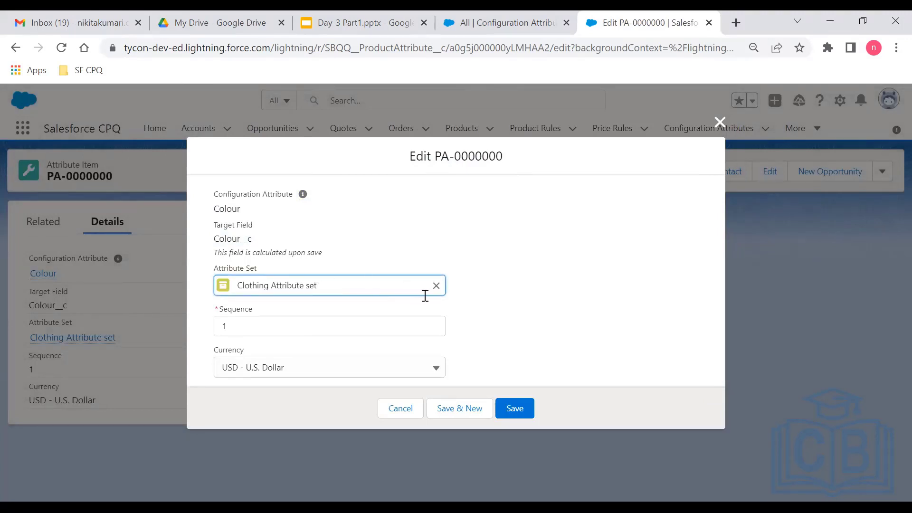
# Clear the item's attribute set and create a new attribute set named Testing in its place
pyautogui.click(436, 285)
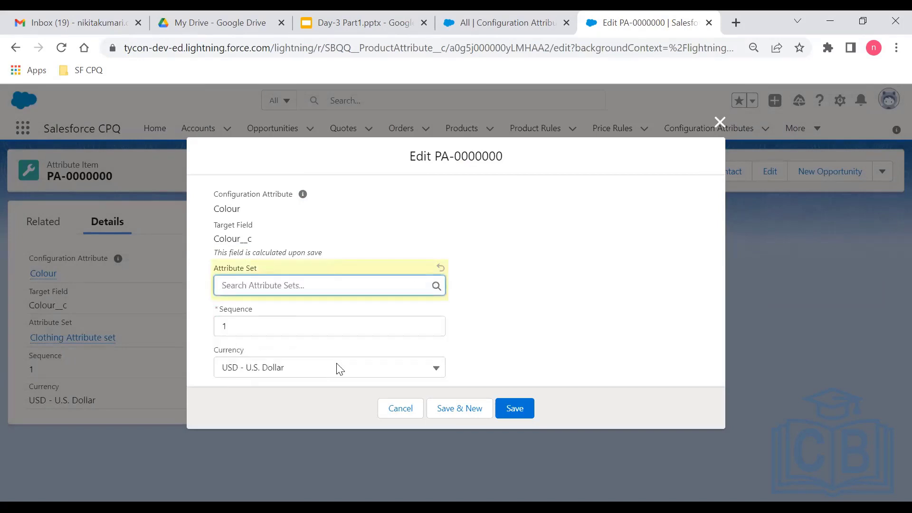
pyautogui.click(337, 369)
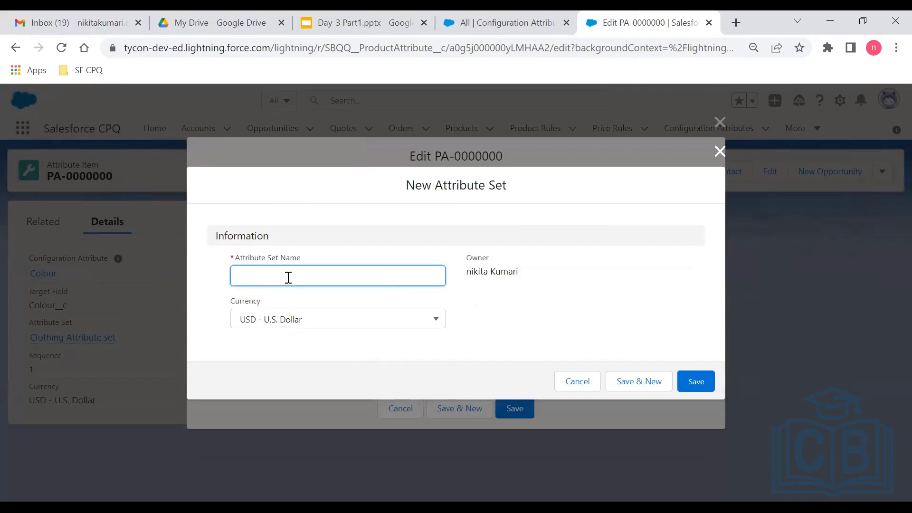
pyautogui.write('Testing')
pyautogui.click(694, 382)
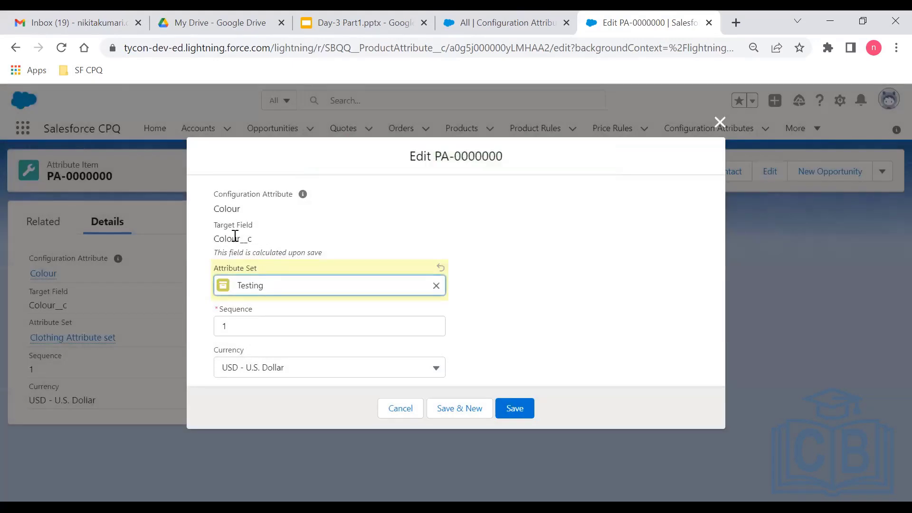
# Open the Size configuration attribute in a separate browser tab and examine the attribute set of its item PA-0000001
pyautogui.click(485, 10)
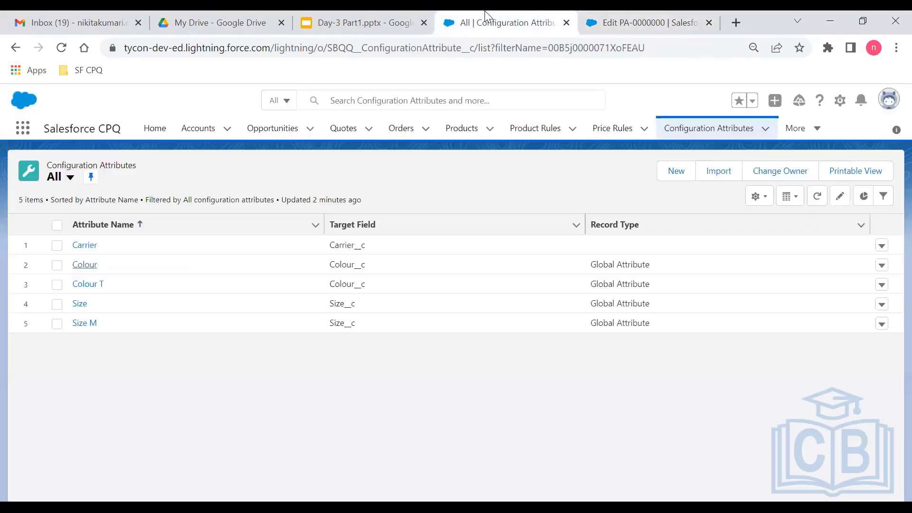
pyautogui.keyDown('ctrl'); pyautogui.click(79, 305); pyautogui.keyUp('ctrl')
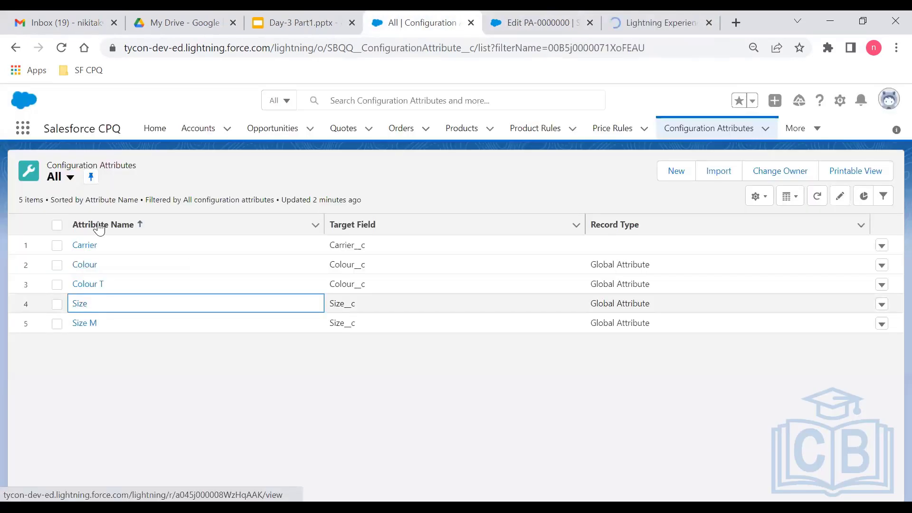
pyautogui.click(646, 16)
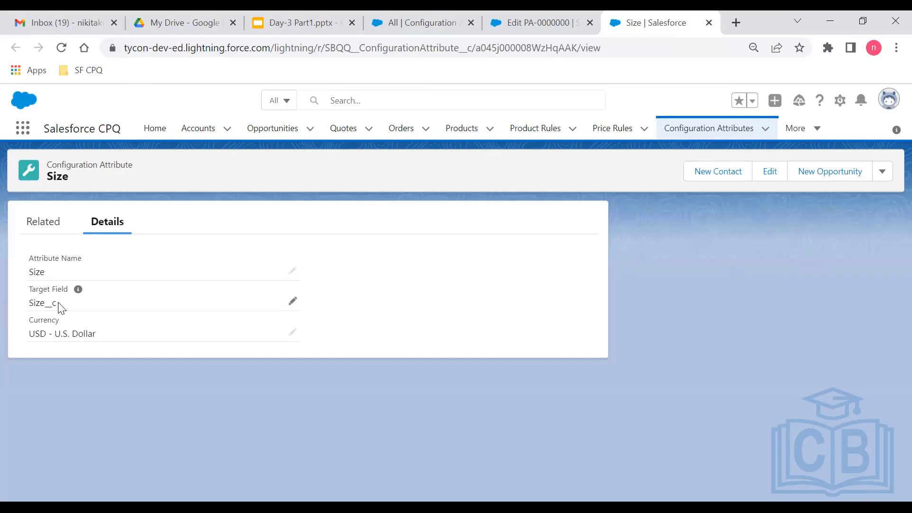
pyautogui.click(43, 222)
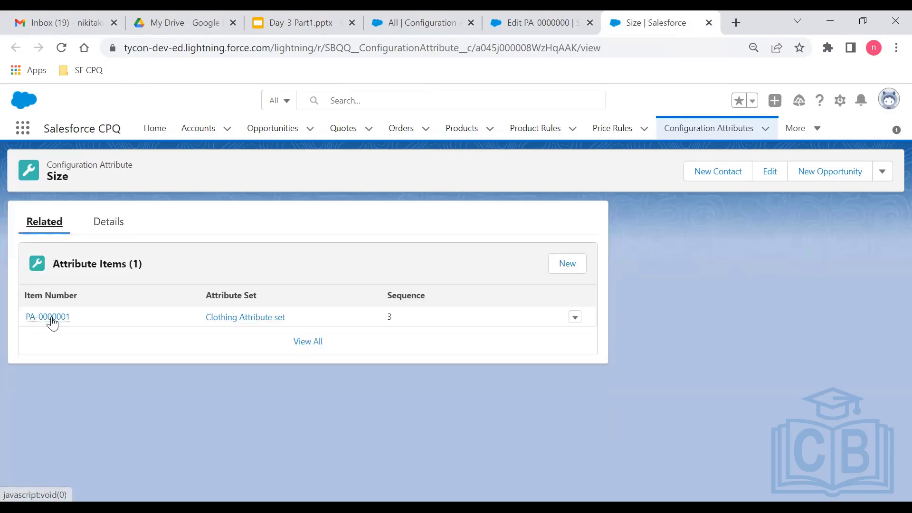
pyautogui.click(48, 317)
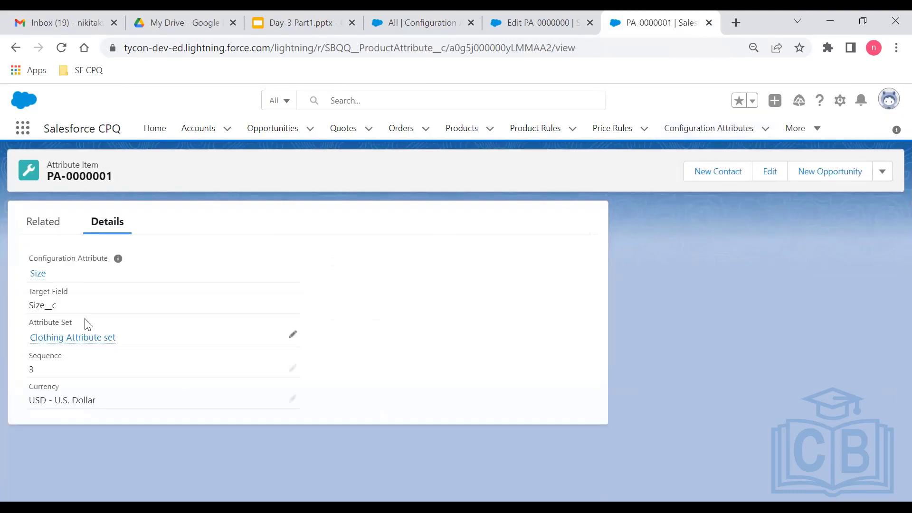
pyautogui.moveTo(46, 343)
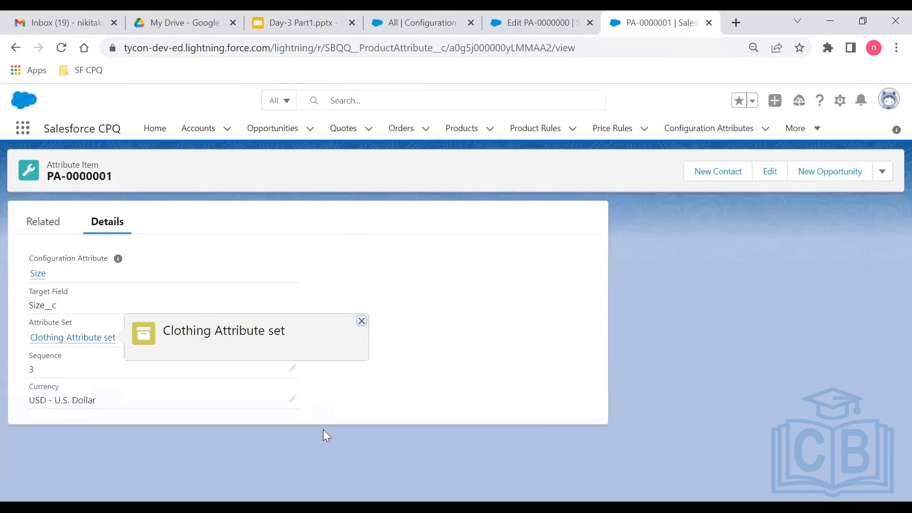
# Discard the unsaved edit of PA-0000000 and compare the attribute sets of items PA-0000001 and PA-0000000
pyautogui.click(552, 11)
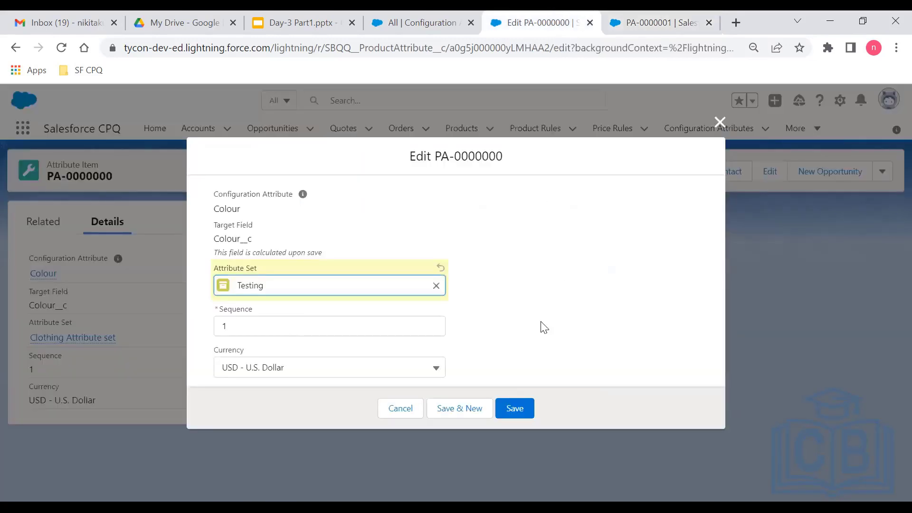
pyautogui.click(719, 122)
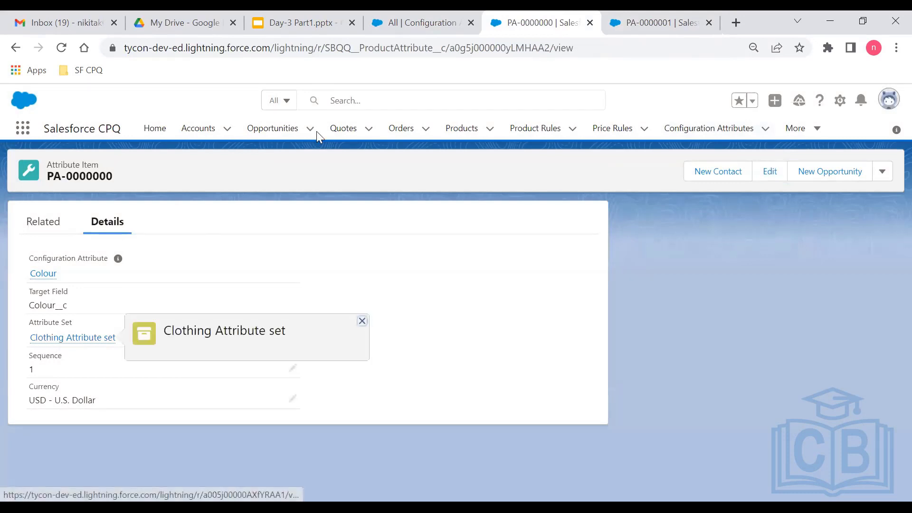
pyautogui.click(649, 19)
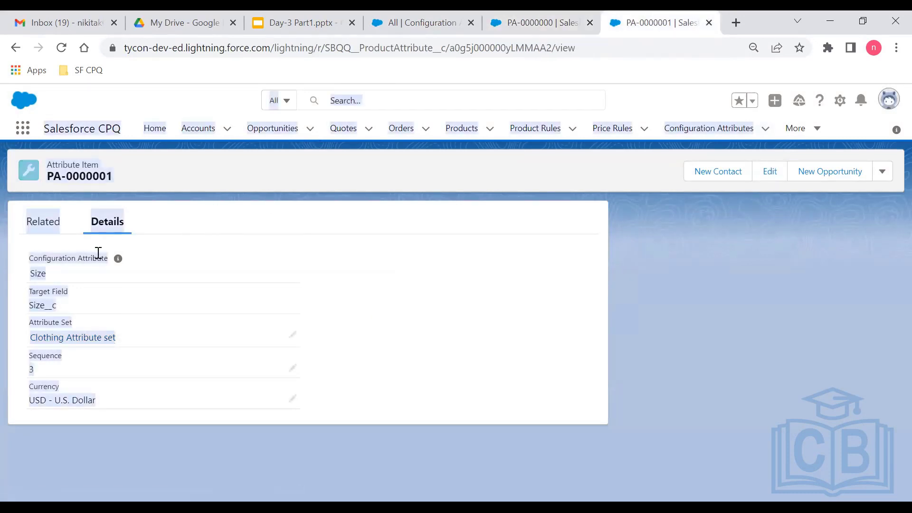
pyautogui.moveTo(77, 346)
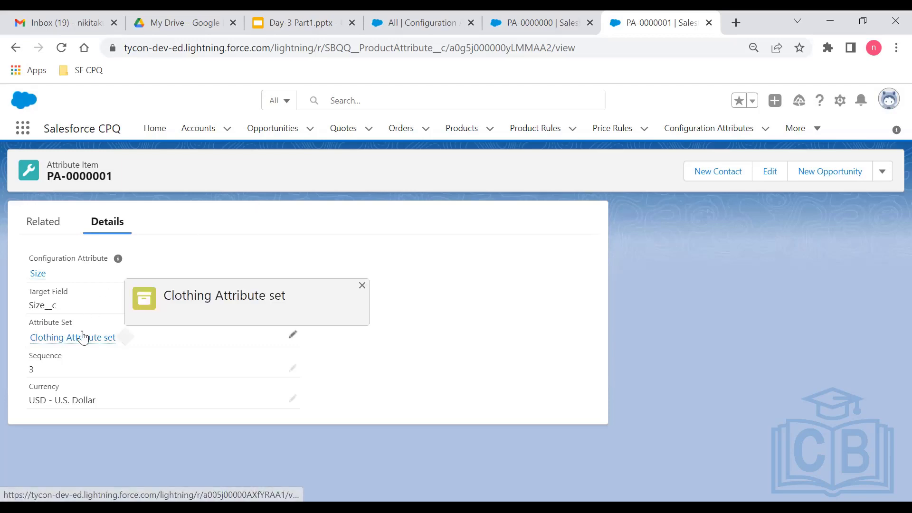
pyautogui.click(523, 21)
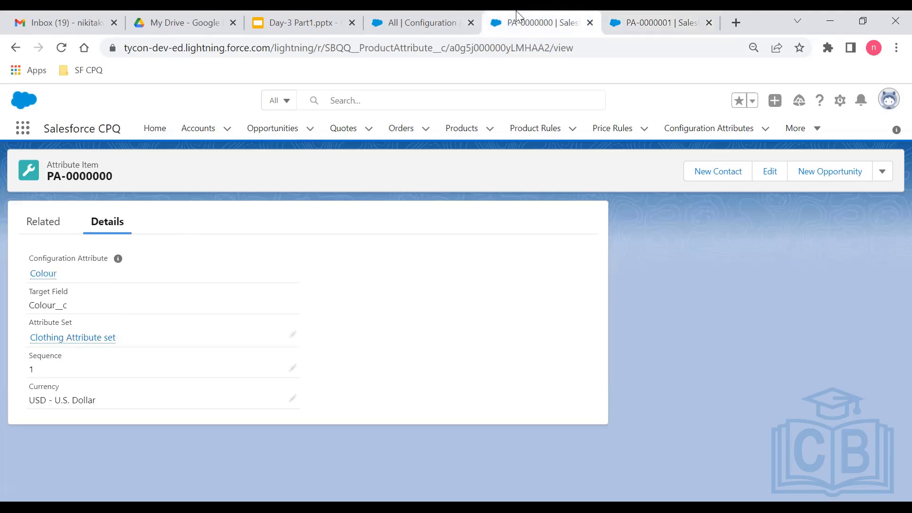
pyautogui.moveTo(45, 345)
# Leave the configuration attributes list, search for "cloth" and open the related lists of the Clothing product
pyautogui.click(455, 11)
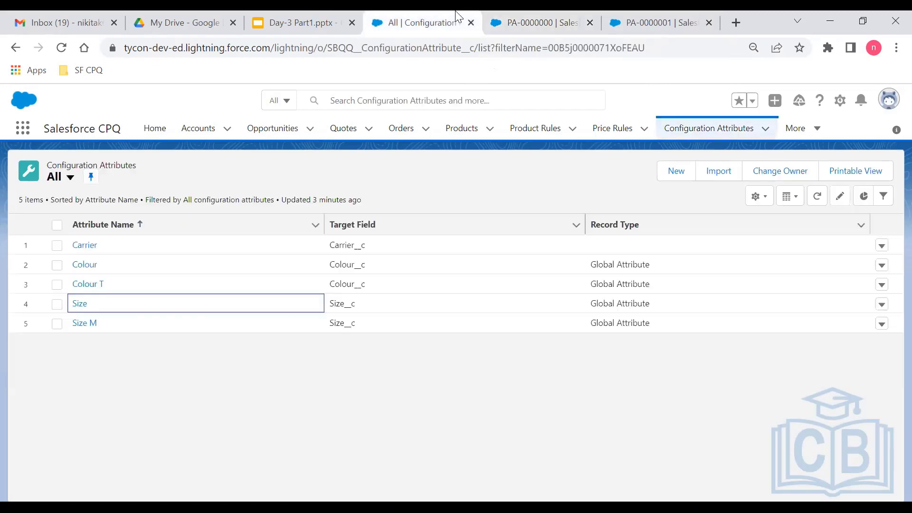
pyautogui.click(461, 127)
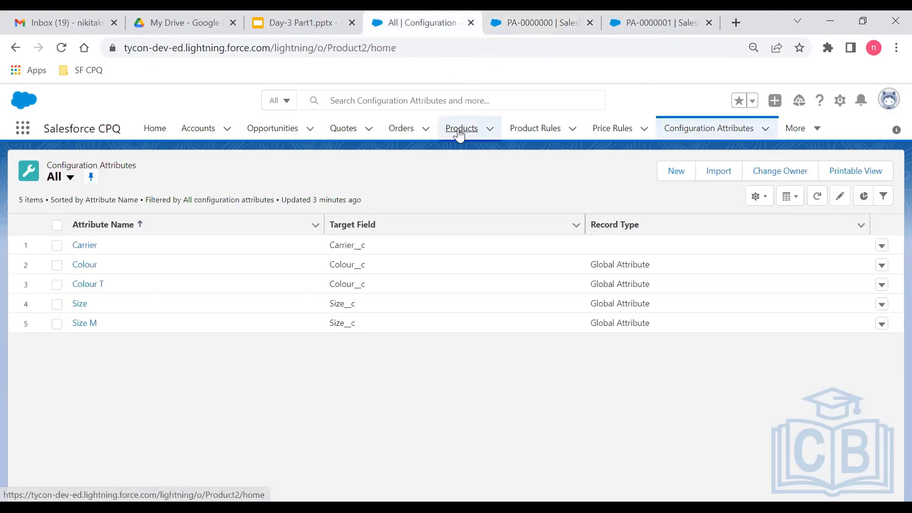
pyautogui.click(526, 17)
pyautogui.click(428, 19)
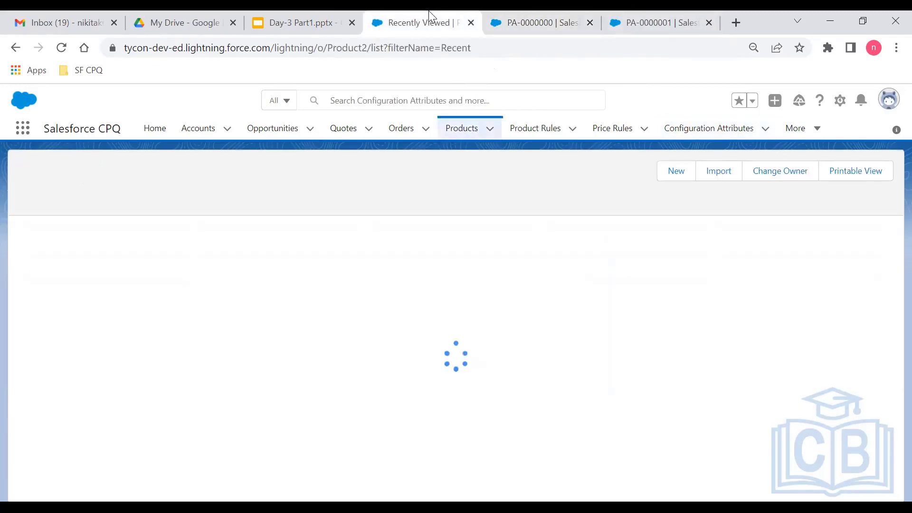
pyautogui.click(407, 100)
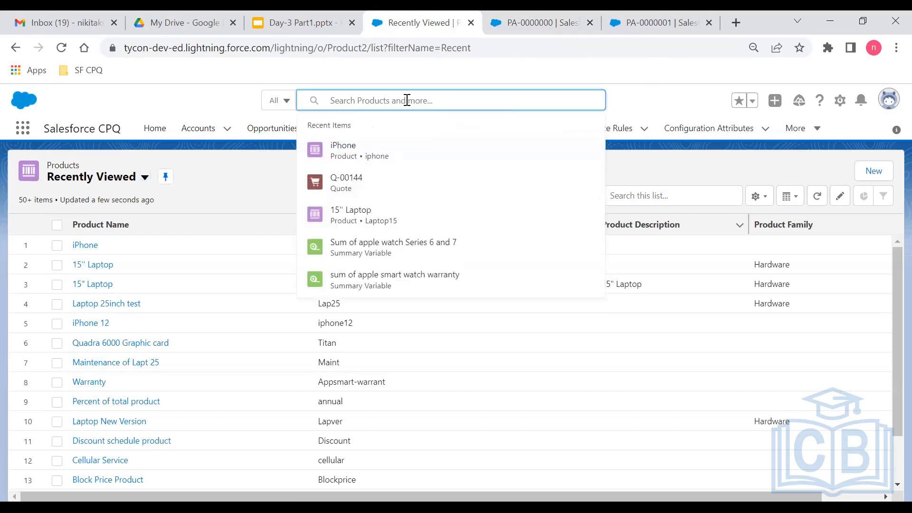
pyautogui.write('cloth')
pyautogui.press('Return')
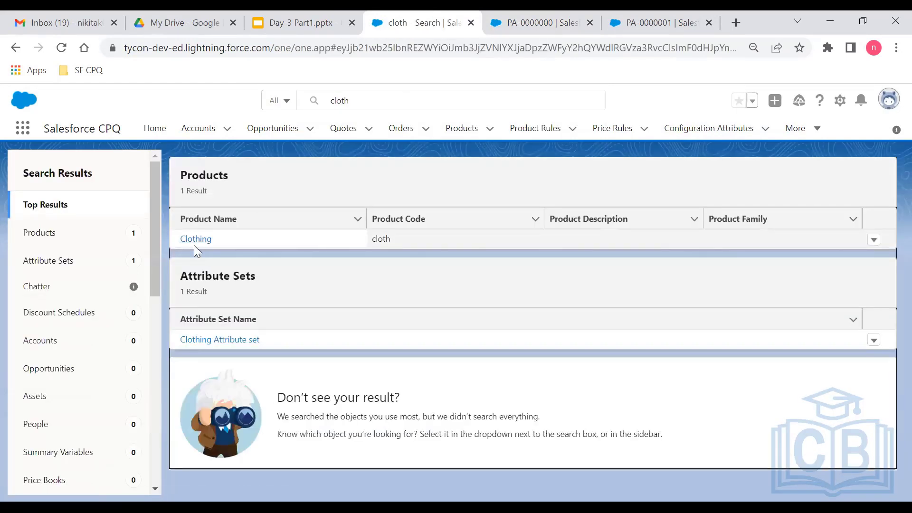
pyautogui.click(194, 245)
pyautogui.click(197, 238)
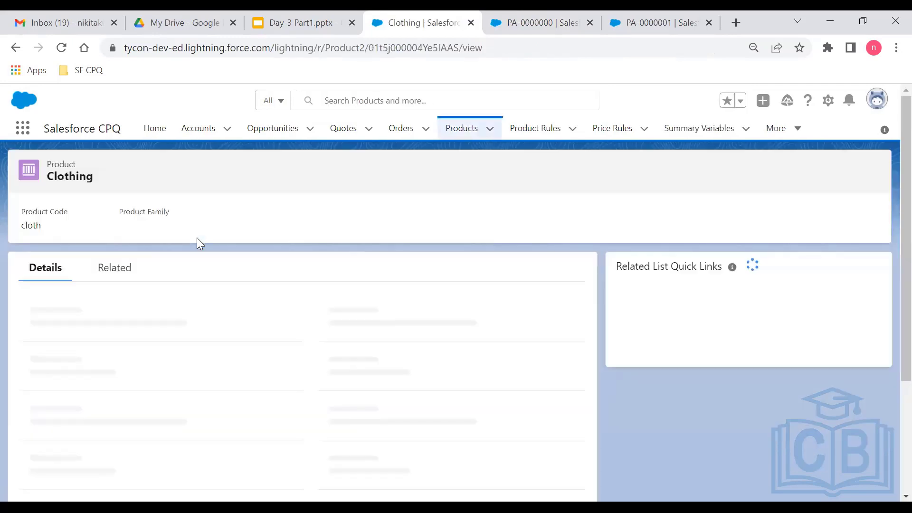
pyautogui.click(107, 272)
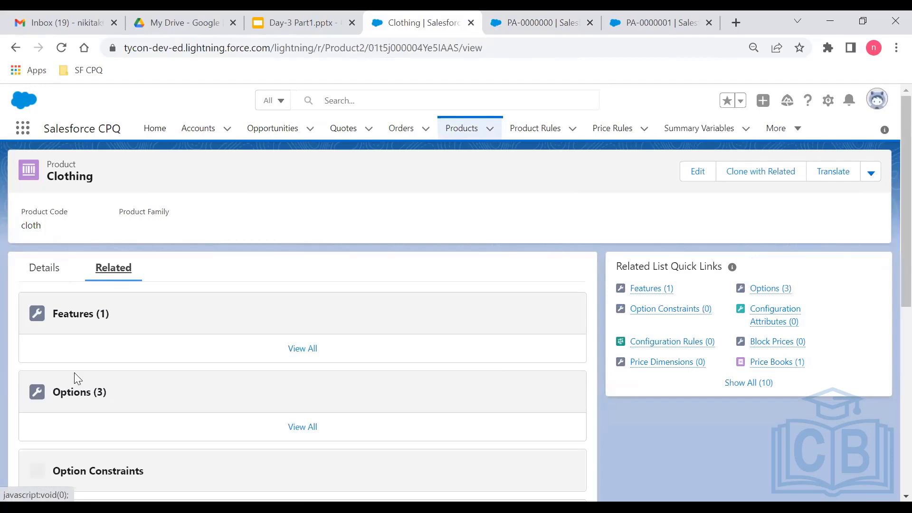
# List all options of the Clothing product and open the TShirt option PO-000122 in a separate browser tab
pyautogui.scroll(-3, 118, 340)
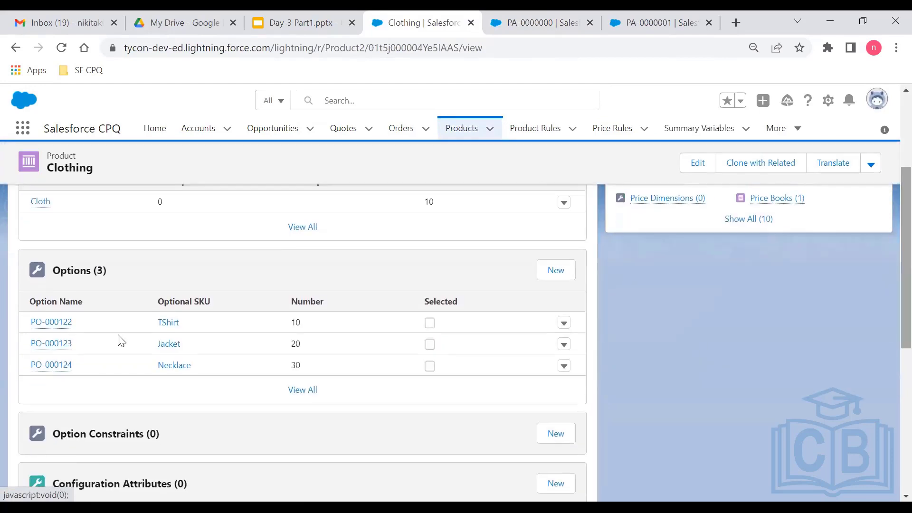
pyautogui.click(302, 391)
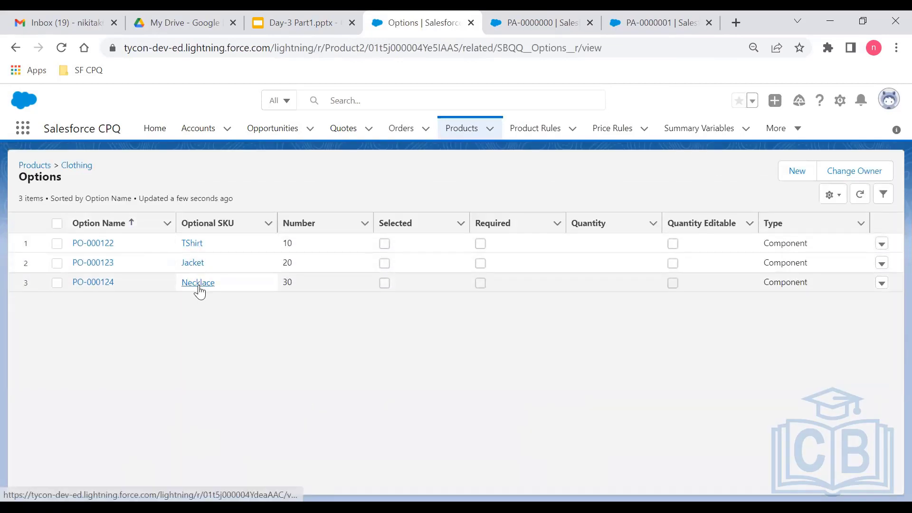
pyautogui.keyDown('ctrl'); pyautogui.click(95, 245); pyautogui.keyUp('ctrl')
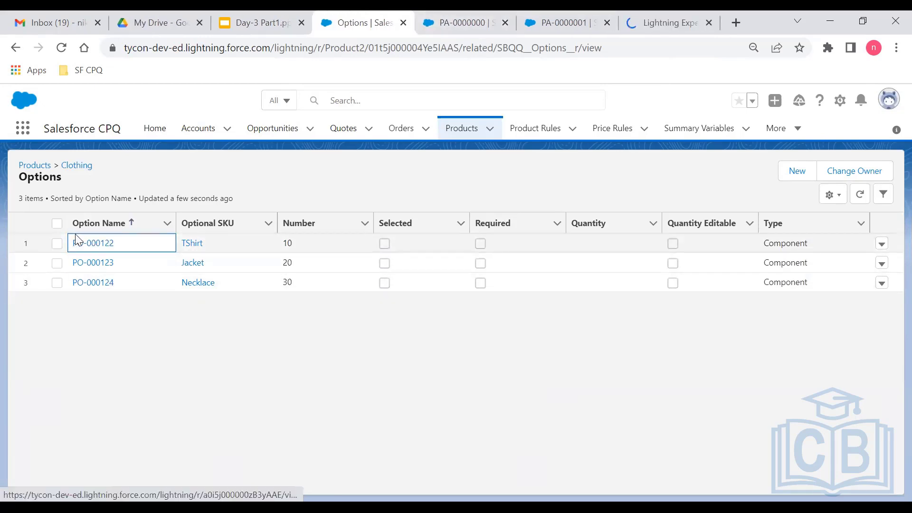
pyautogui.click(666, 18)
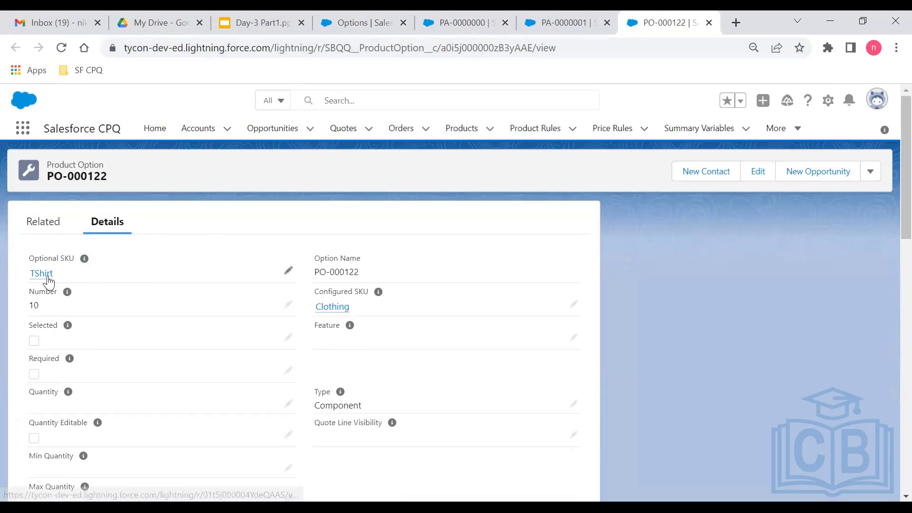
# Open the TShirt option's product attribute set A-000002 and inspect its edit form without saving anything
pyautogui.moveTo(45, 280)
pyautogui.click(50, 230)
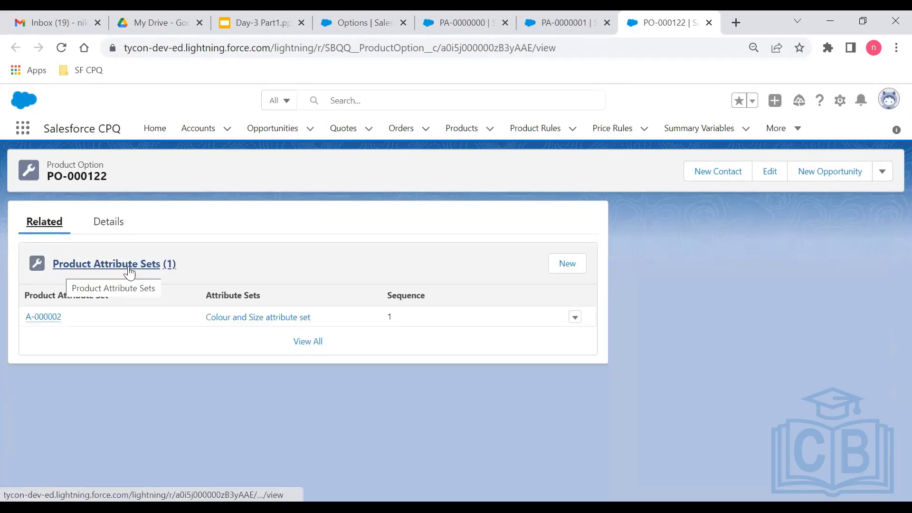
pyautogui.click(44, 318)
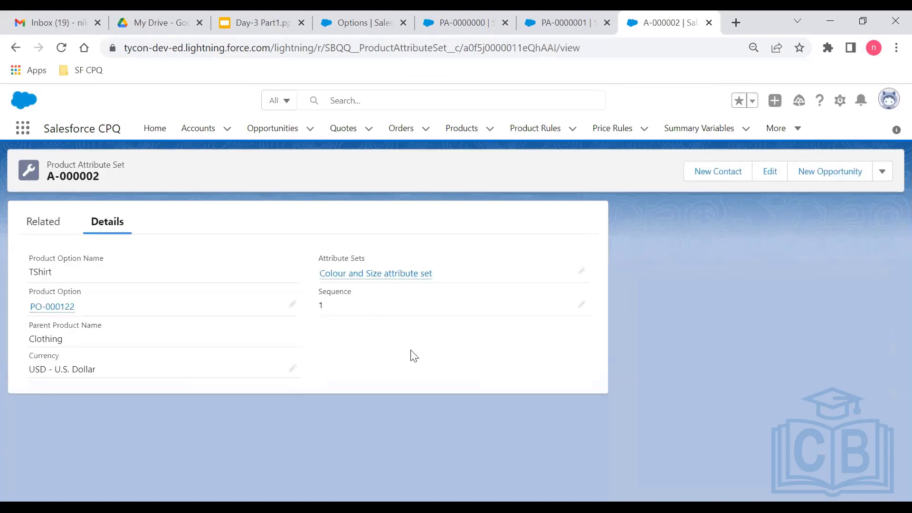
pyautogui.click(769, 172)
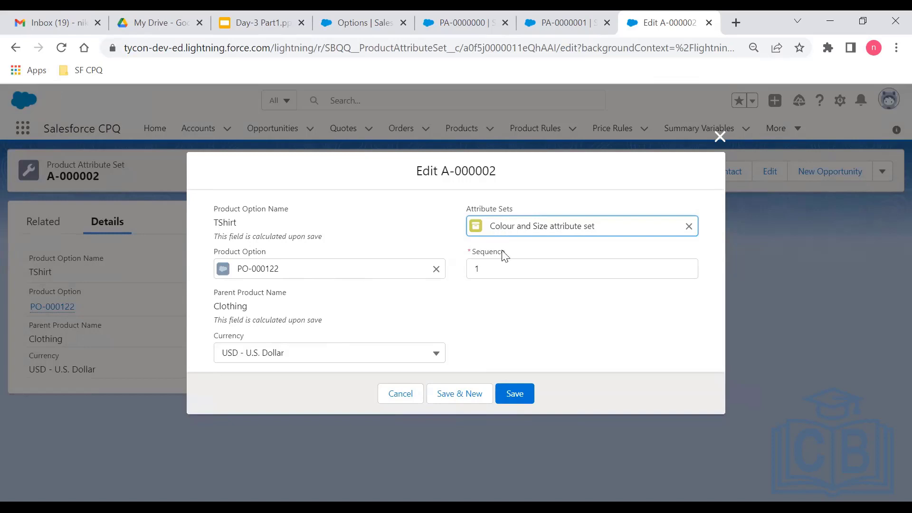
pyautogui.click(720, 138)
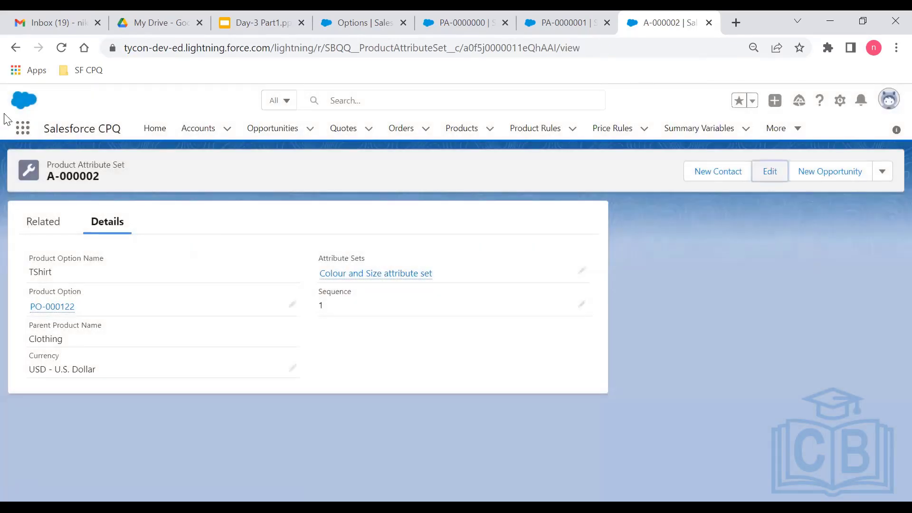
# Dismiss the reopened edit form of A-000002 and return to the related lists of product option PO-000122
pyautogui.click(15, 48)
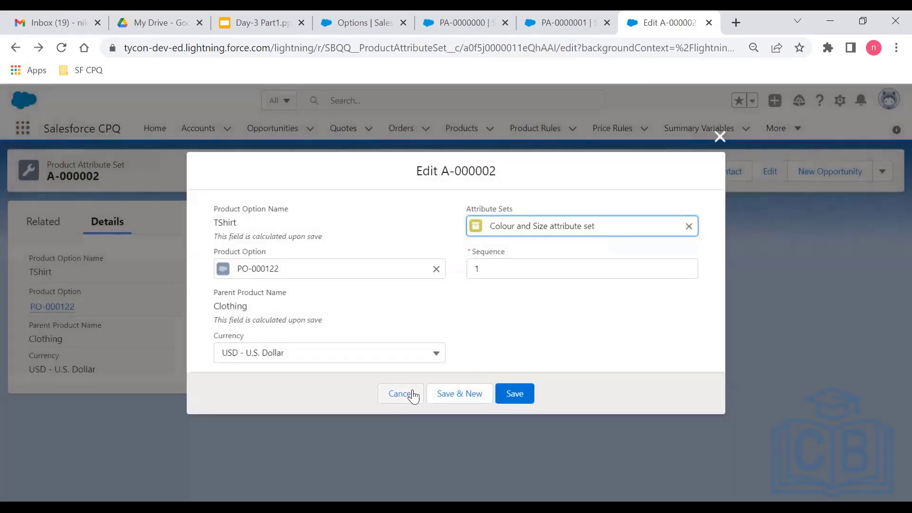
pyautogui.click(400, 394)
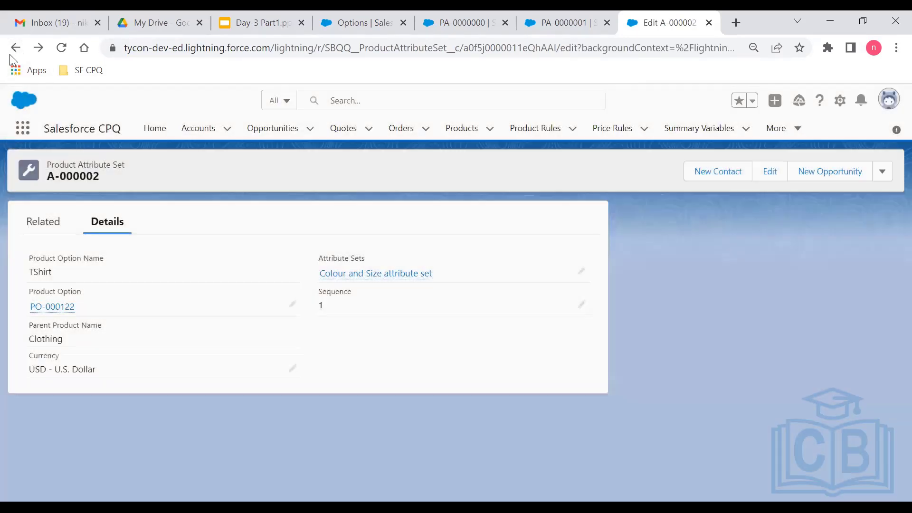
pyautogui.click(12, 51)
pyautogui.click(400, 392)
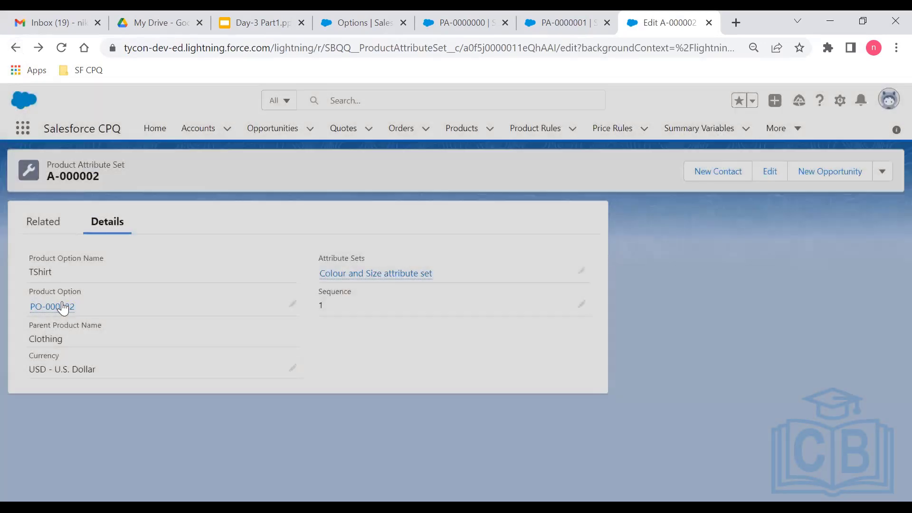
pyautogui.click(64, 305)
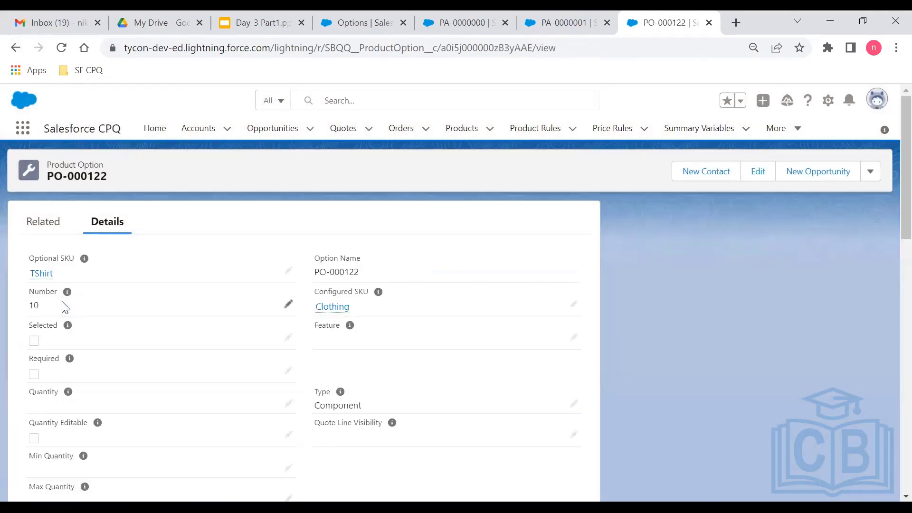
pyautogui.click(44, 234)
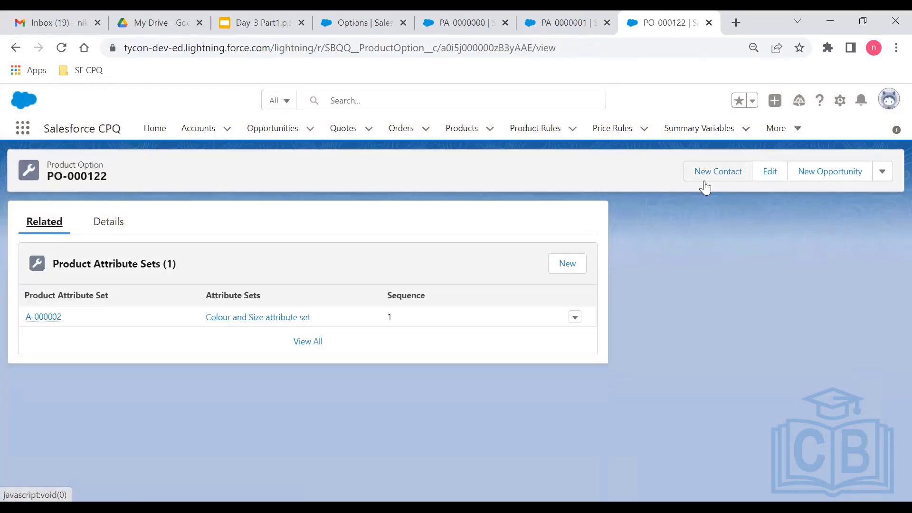
# Open the Colour and Size attribute set in a separate browser tab and examine its attribute items and product attribute sets
pyautogui.rightClick(273, 320)
pyautogui.click(291, 327)
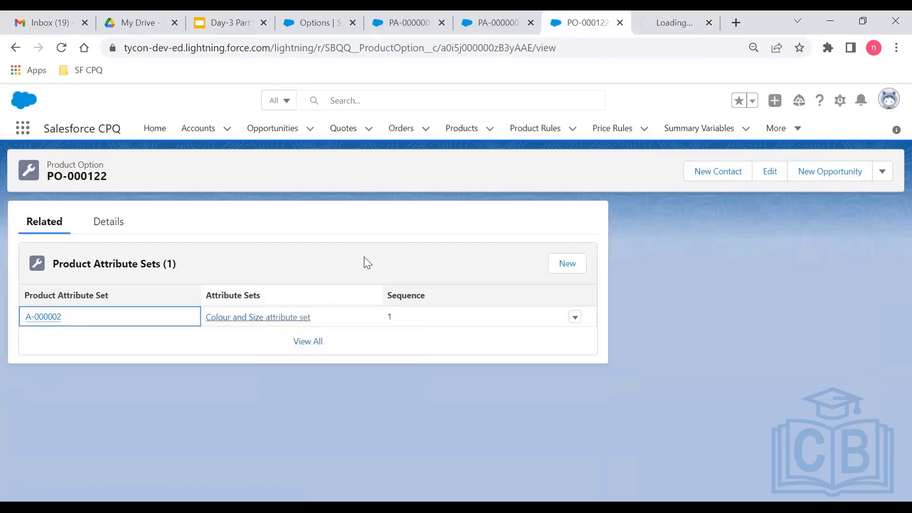
pyautogui.click(637, 16)
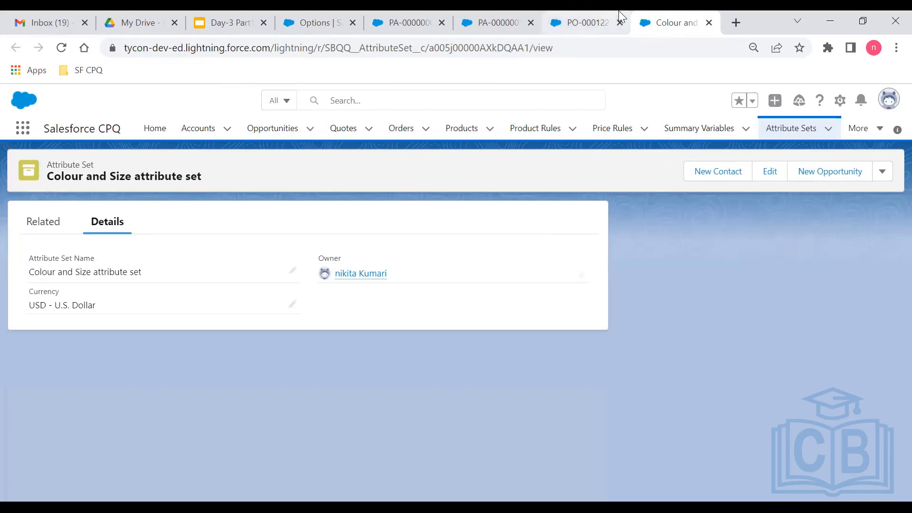
pyautogui.click(613, 12)
pyautogui.click(646, 16)
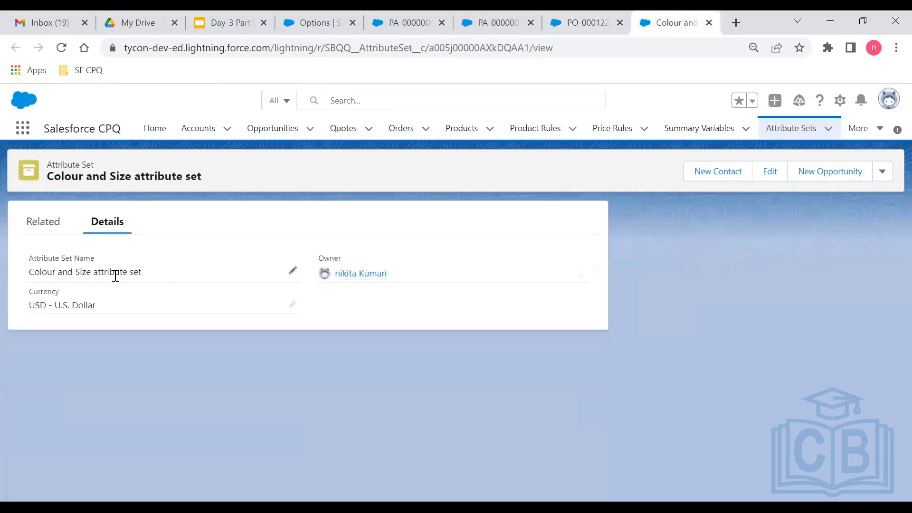
pyautogui.click(56, 230)
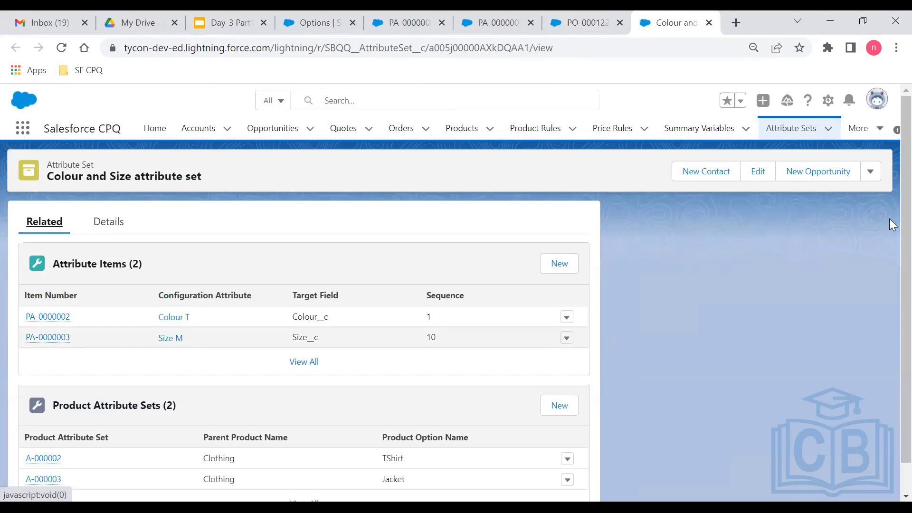
pyautogui.scroll(-1, 770, 323)
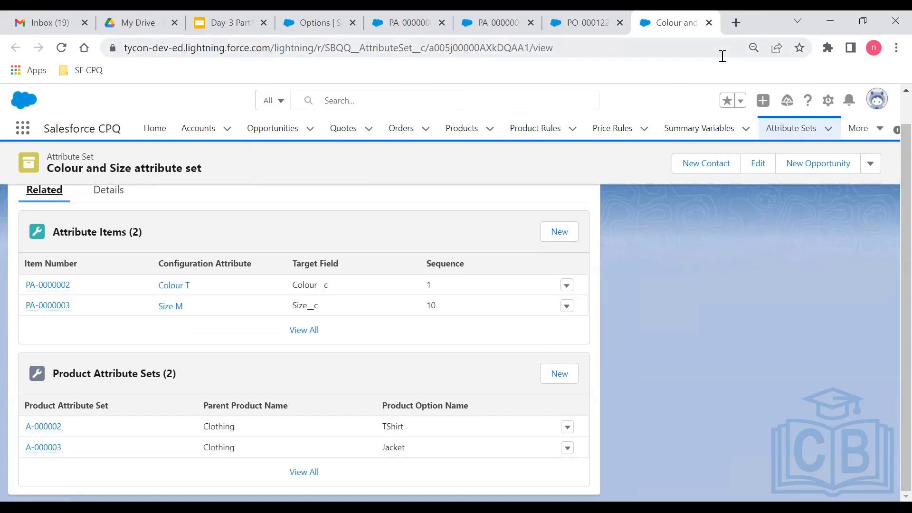
# Compare the attribute set assigned to PO-000122 with those of attribute items PA-0000001 and PA-0000000
pyautogui.click(608, 17)
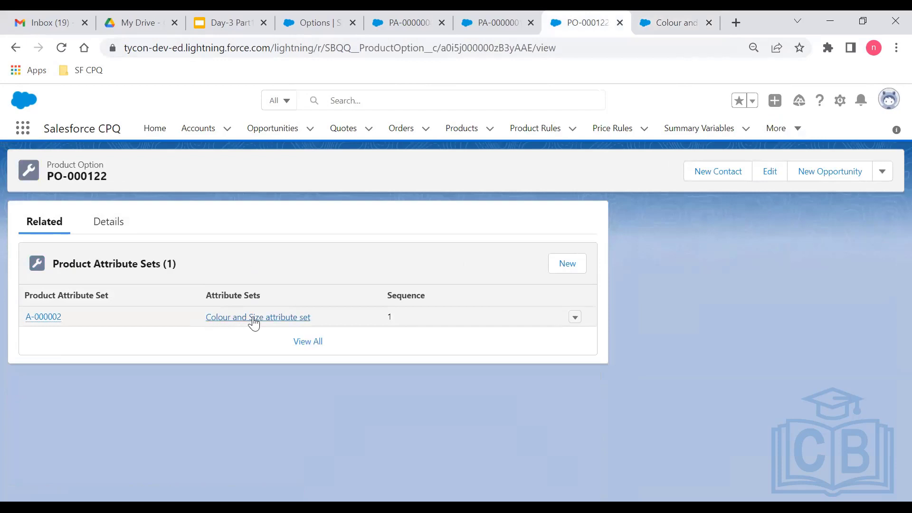
pyautogui.click(470, 23)
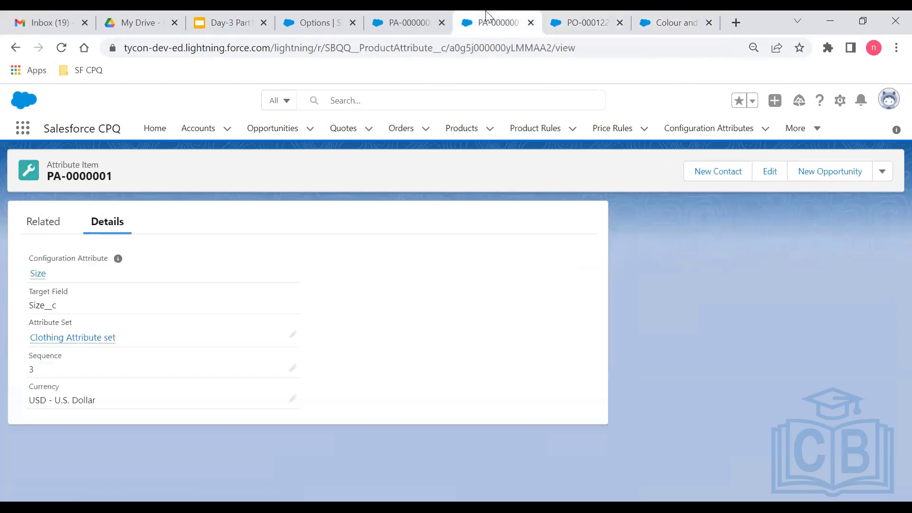
pyautogui.click(415, 16)
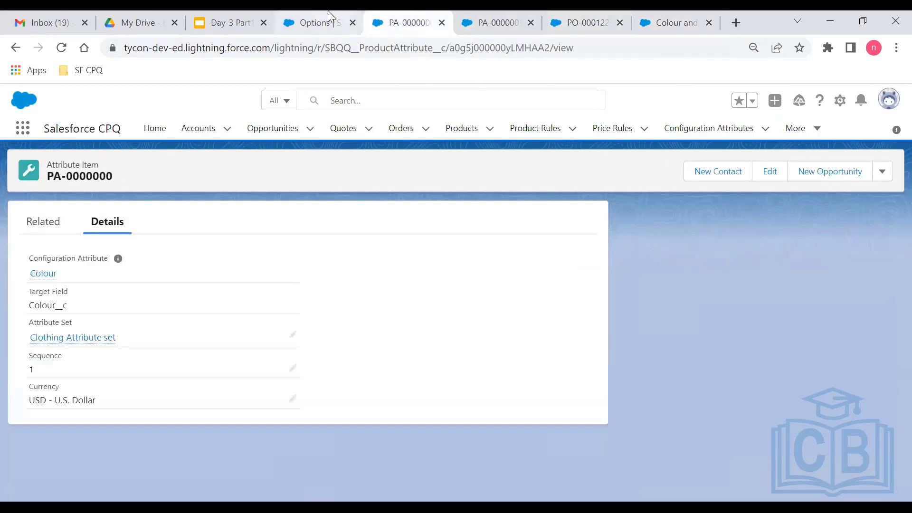
pyautogui.moveTo(113, 259)
# Open the Jacket option PO-000123 from the Clothing options in a separate browser tab and examine its product attribute sets
pyautogui.click(348, 14)
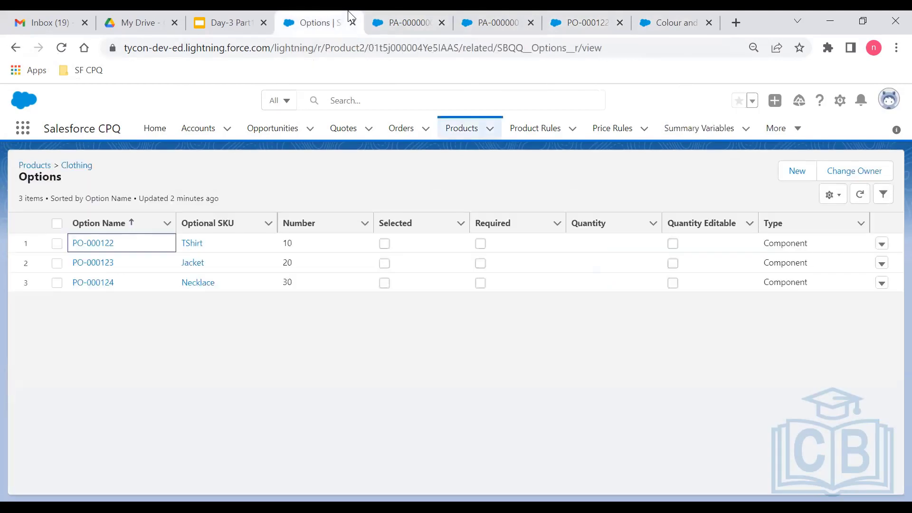
pyautogui.keyDown('ctrl'); pyautogui.click(104, 269); pyautogui.keyUp('ctrl')
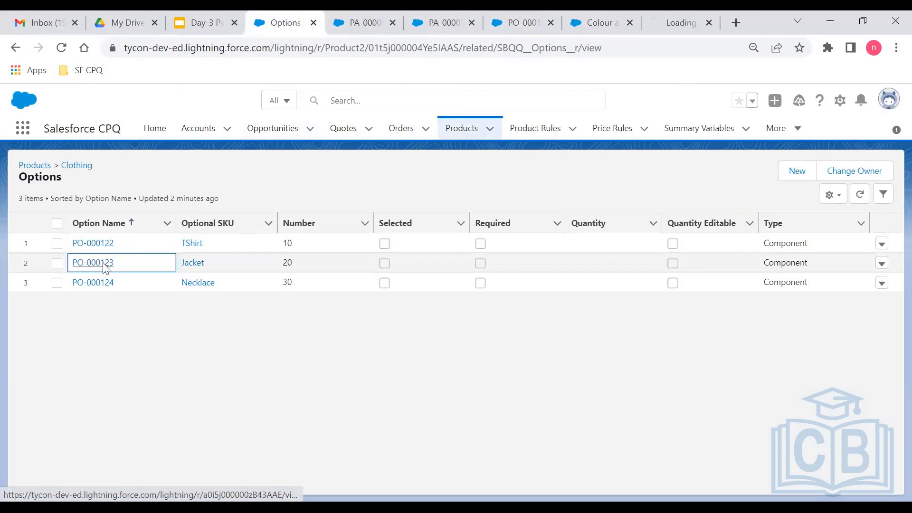
pyautogui.click(672, 11)
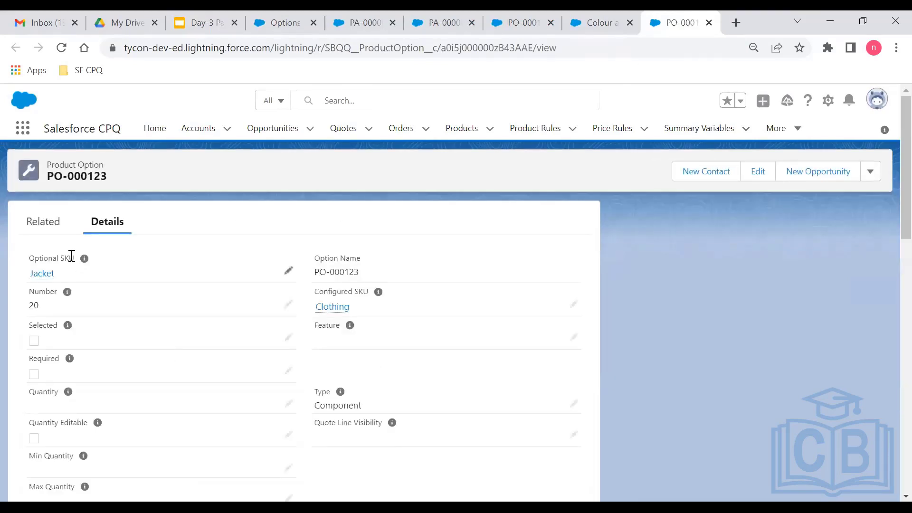
pyautogui.click(48, 230)
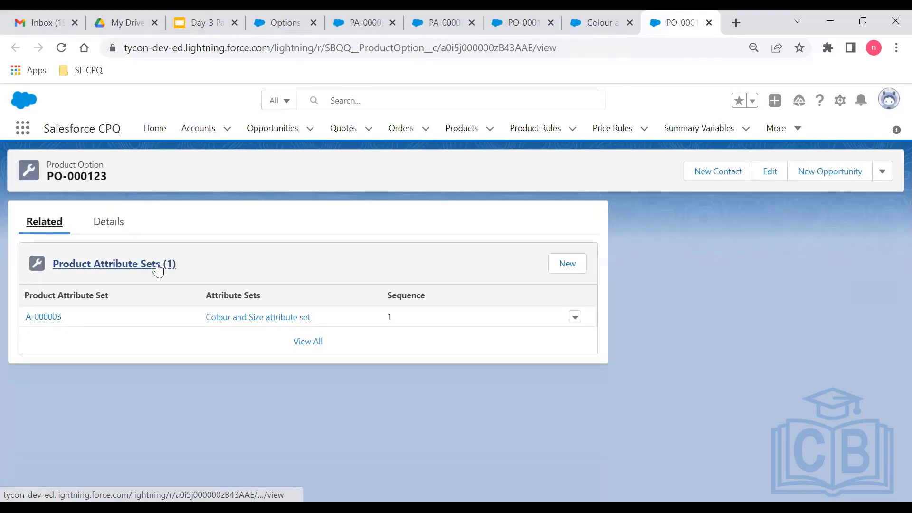
# Draft a new product attribute set for PO-000123 with sequence 1 and discard it without choosing an attribute set
pyautogui.click(575, 263)
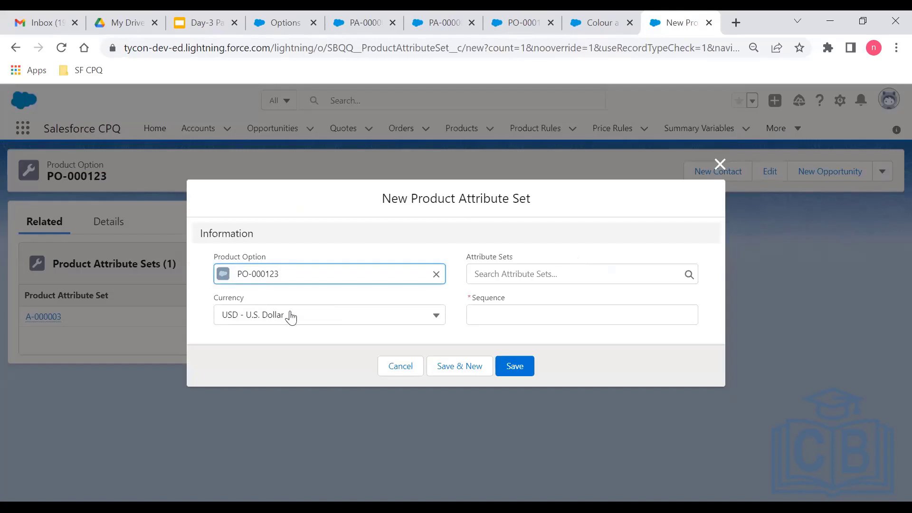
pyautogui.click(572, 316)
pyautogui.write('1')
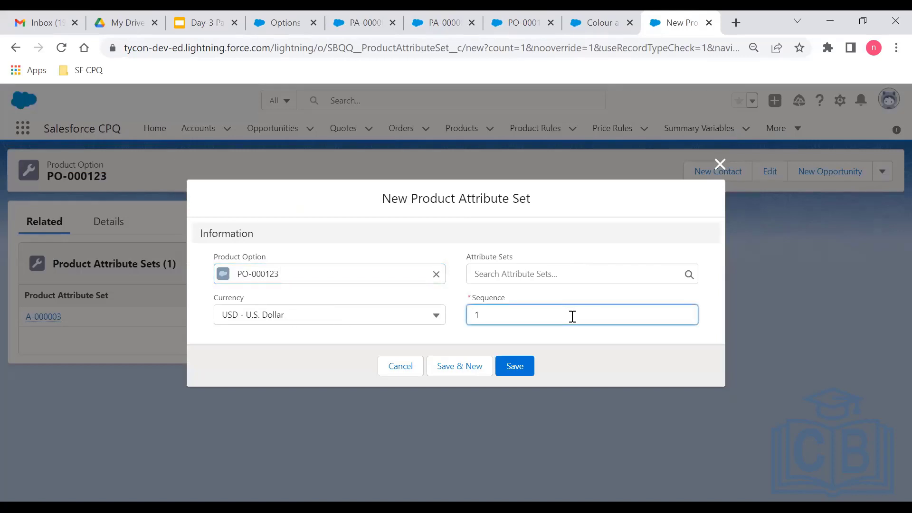
pyautogui.click(523, 274)
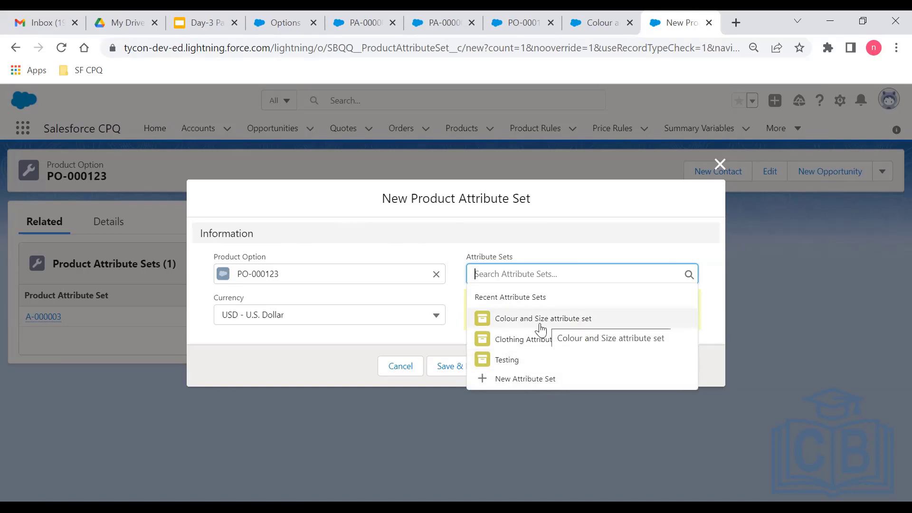
pyautogui.click(593, 223)
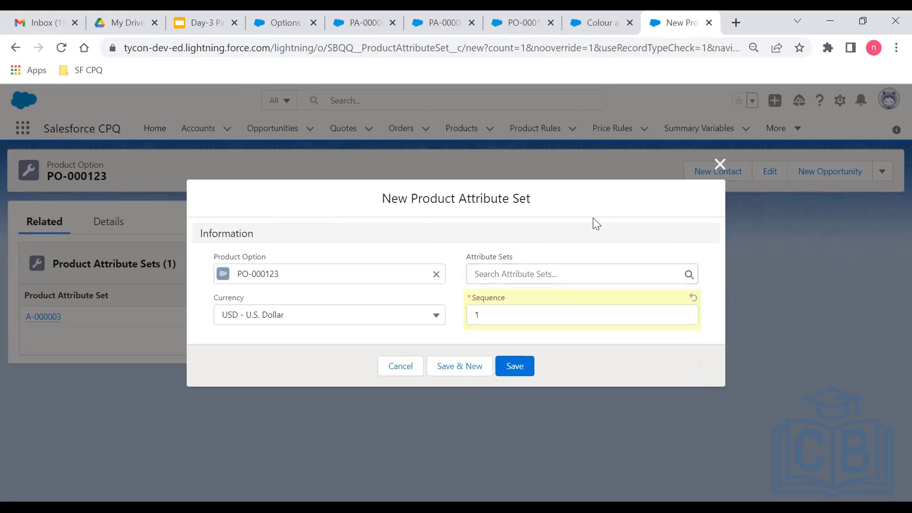
pyautogui.click(719, 164)
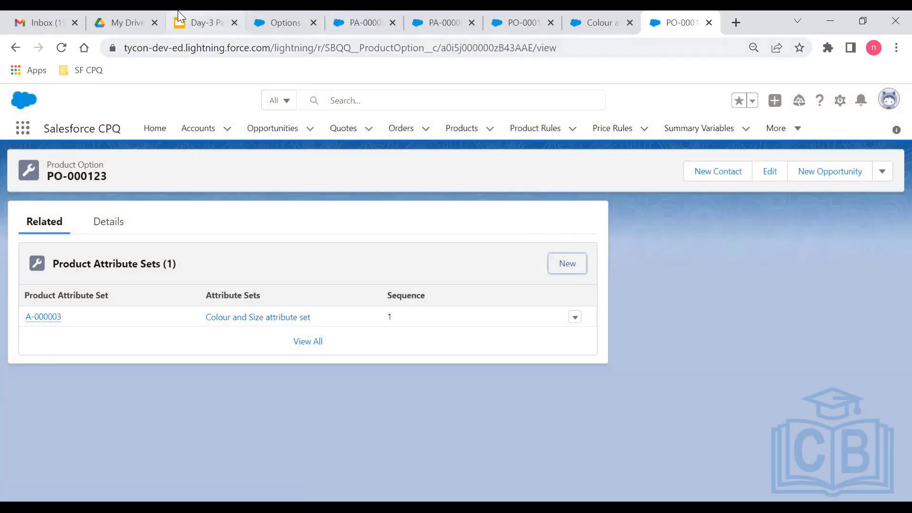
# Leave the Clothing options list and open quote Q-00144 from the recently viewed quotes
pyautogui.click(227, 21)
pyautogui.click(267, 16)
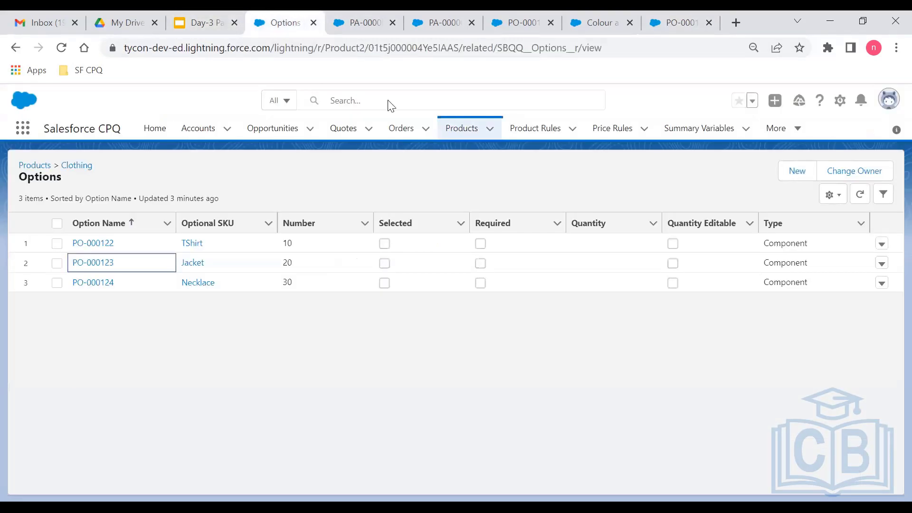
pyautogui.click(337, 131)
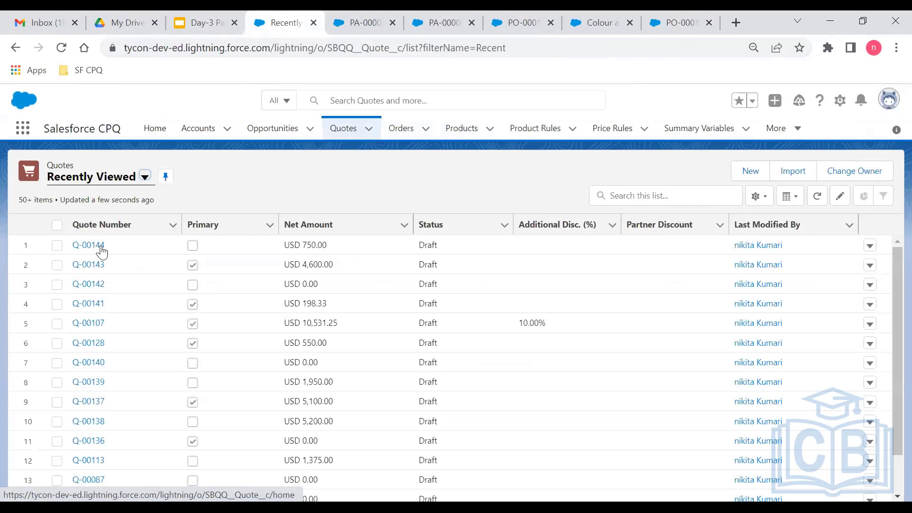
pyautogui.click(90, 245)
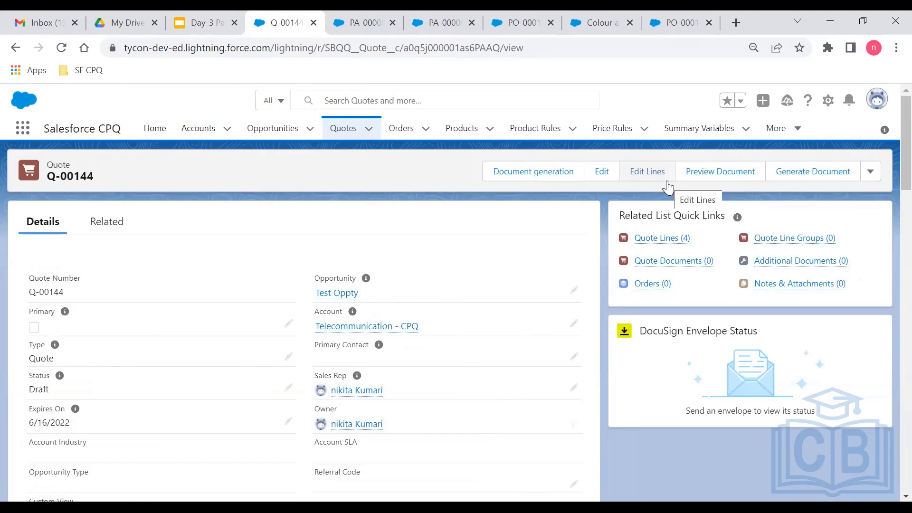
# Return to the Colour and Size attribute set and review the sequence of its attribute items
pyautogui.click(679, 23)
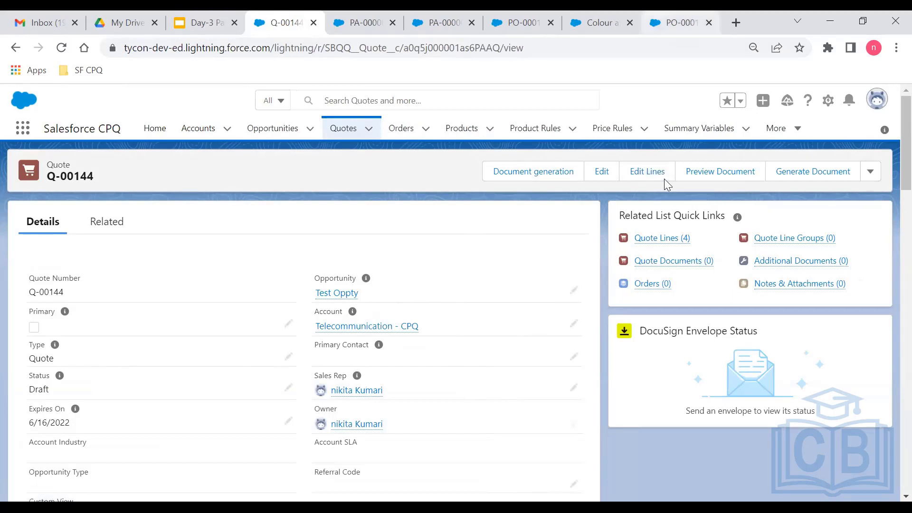
pyautogui.click(604, 10)
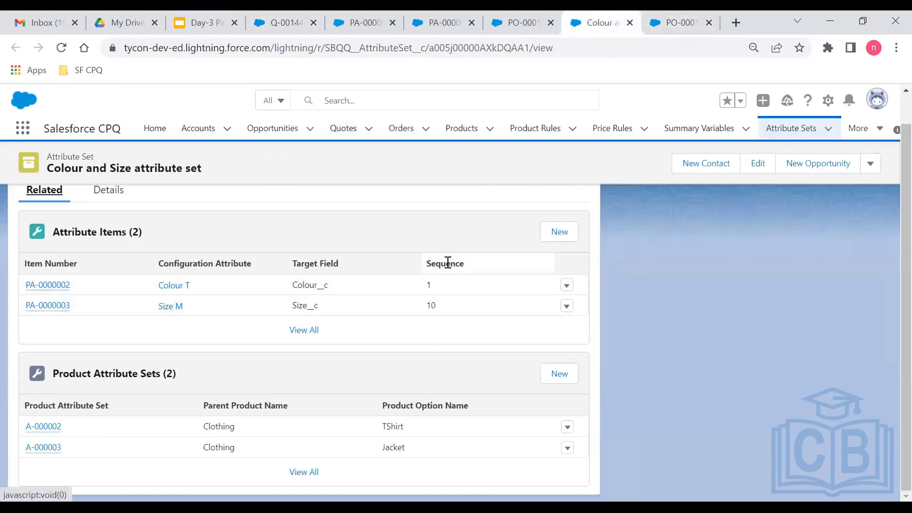
# Open quote Q-00144 for line editing and close the browser tab of attribute item PA-0000000
pyautogui.click(276, 19)
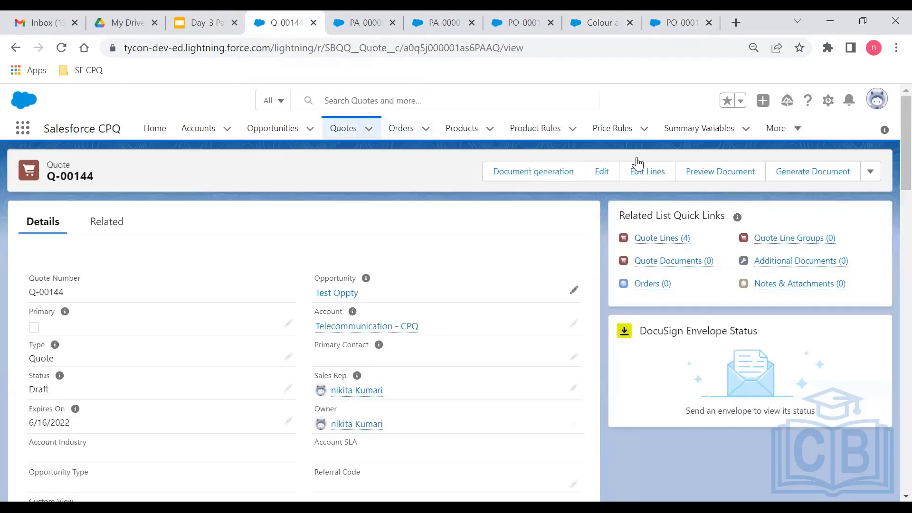
pyautogui.click(647, 179)
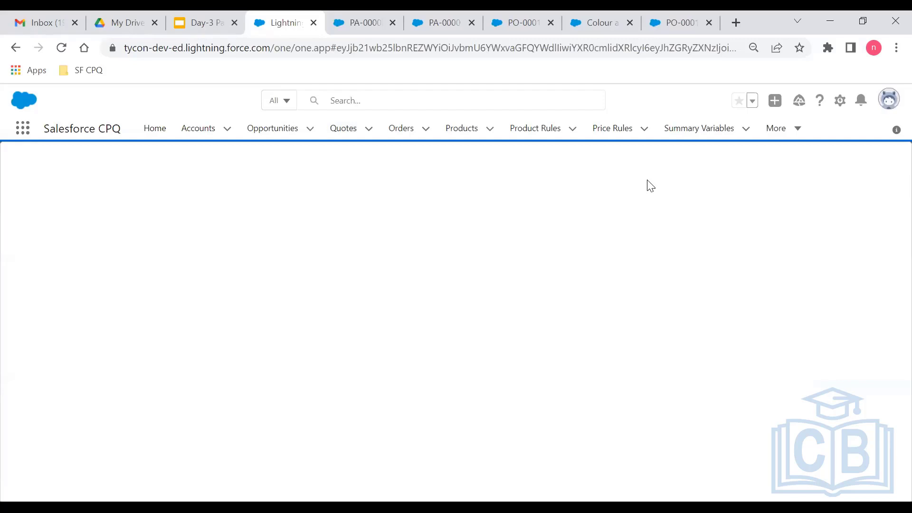
pyautogui.click(544, 15)
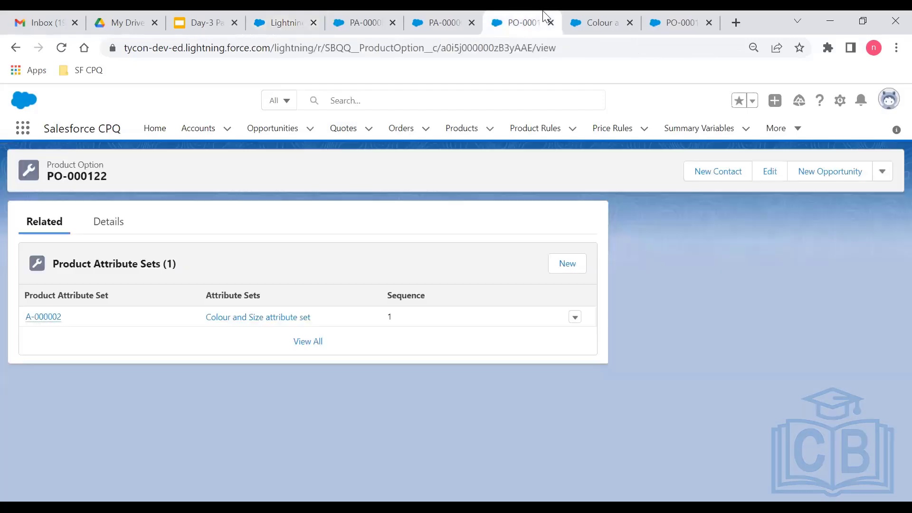
pyautogui.click(373, 16)
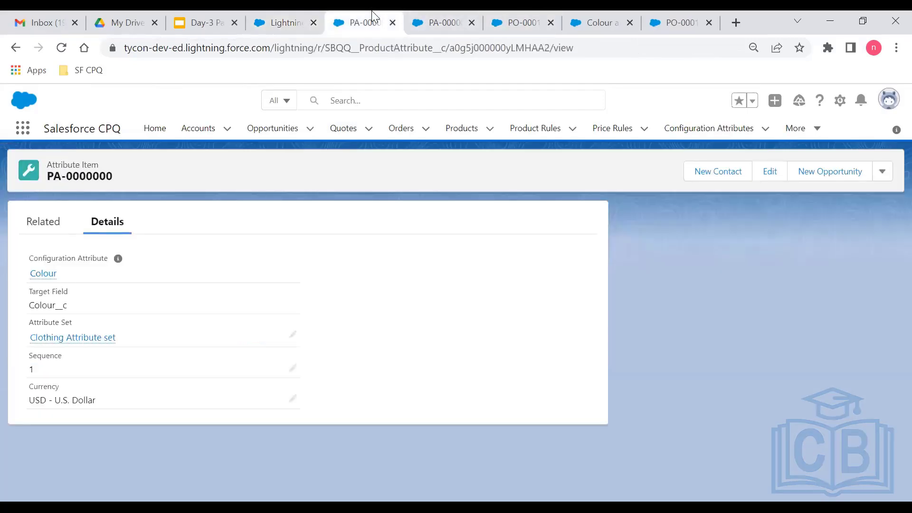
pyautogui.click(392, 23)
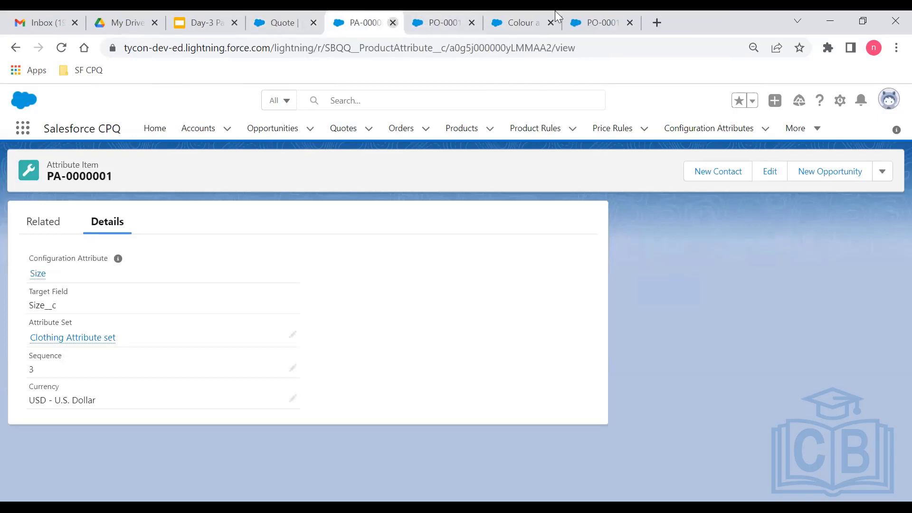
# Review the Colour and Size attribute set, product attribute set A-000003, and the details and related records of option PO-000123
pyautogui.click(554, 12)
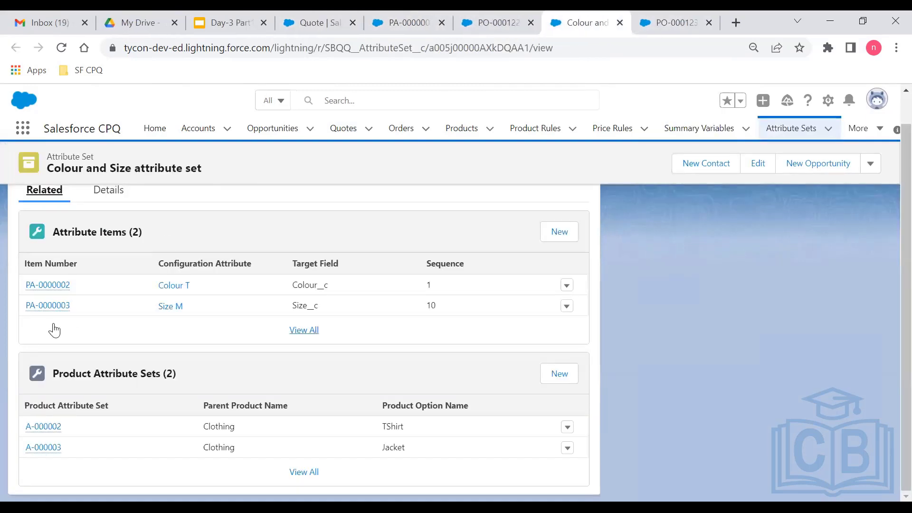
pyautogui.click(646, 17)
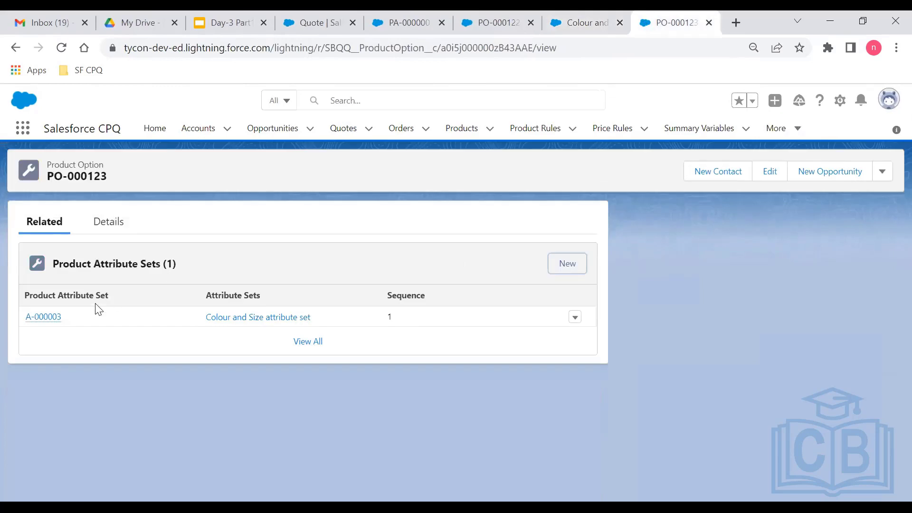
pyautogui.click(55, 319)
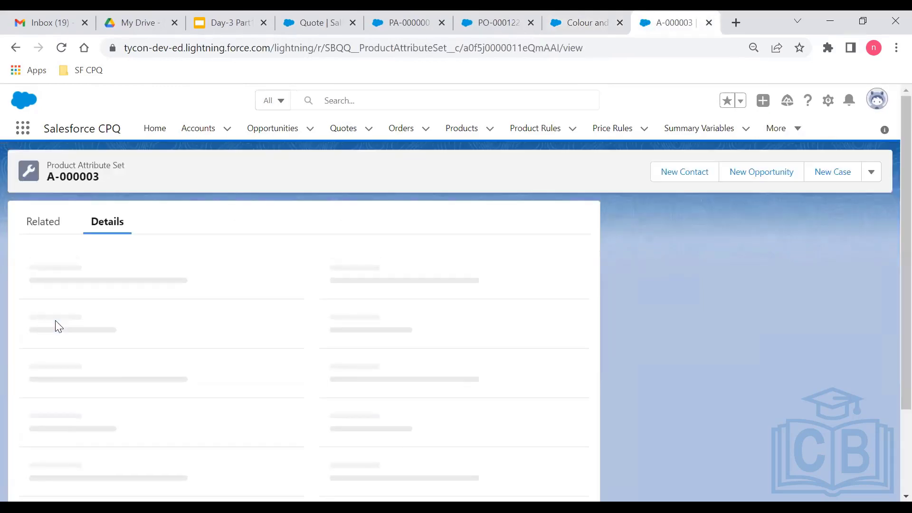
pyautogui.click(51, 308)
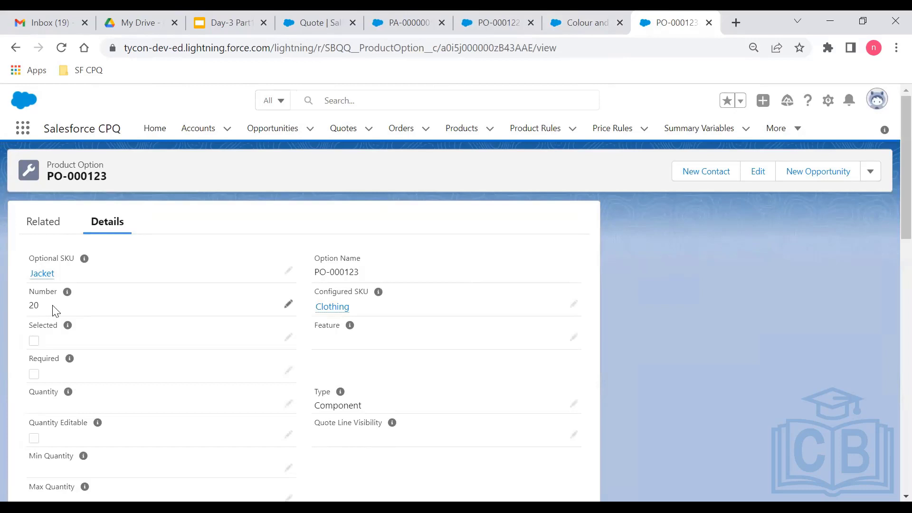
pyautogui.click(41, 236)
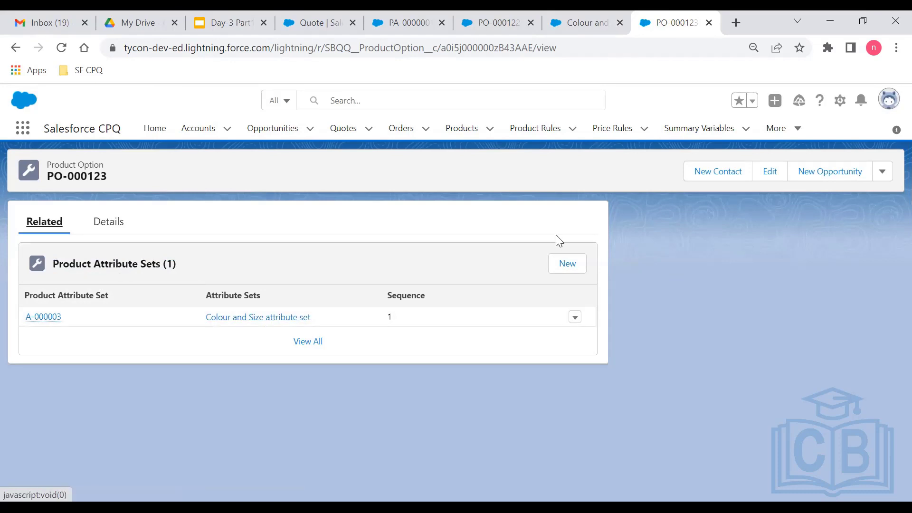
pyautogui.click(115, 233)
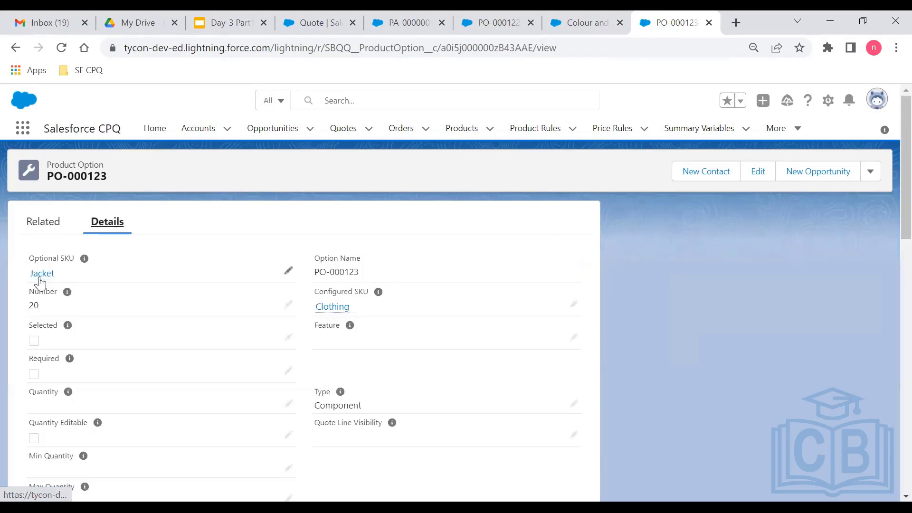
pyautogui.click(45, 219)
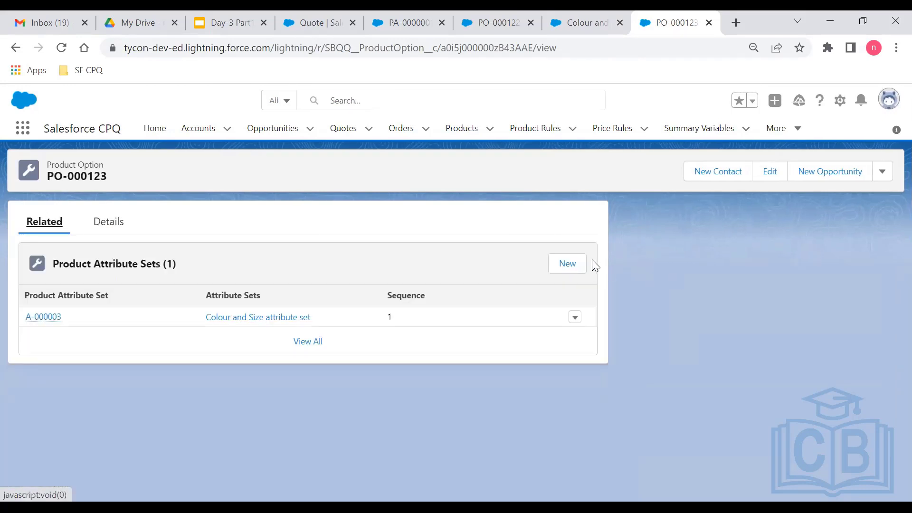
# Draft another product attribute set for PO-000123 with sequence 1, leaving its attribute set empty, and discard it
pyautogui.click(574, 264)
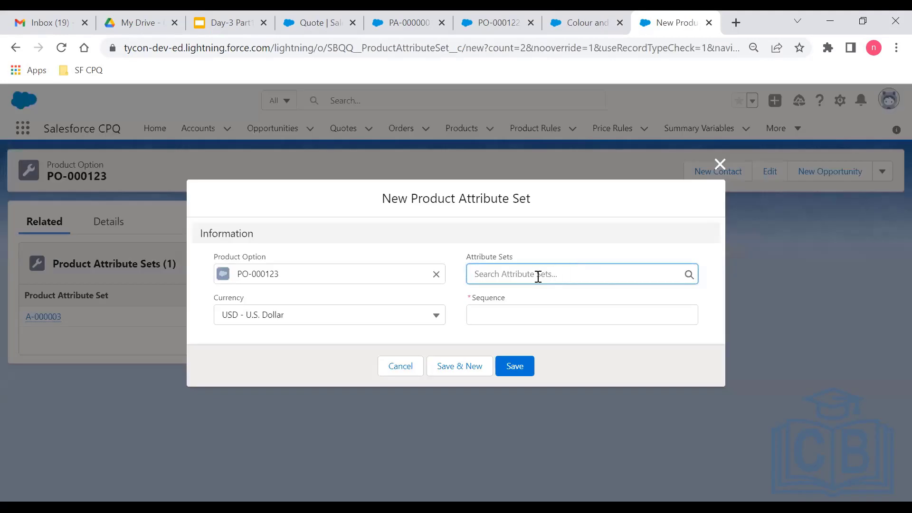
pyautogui.click(539, 276)
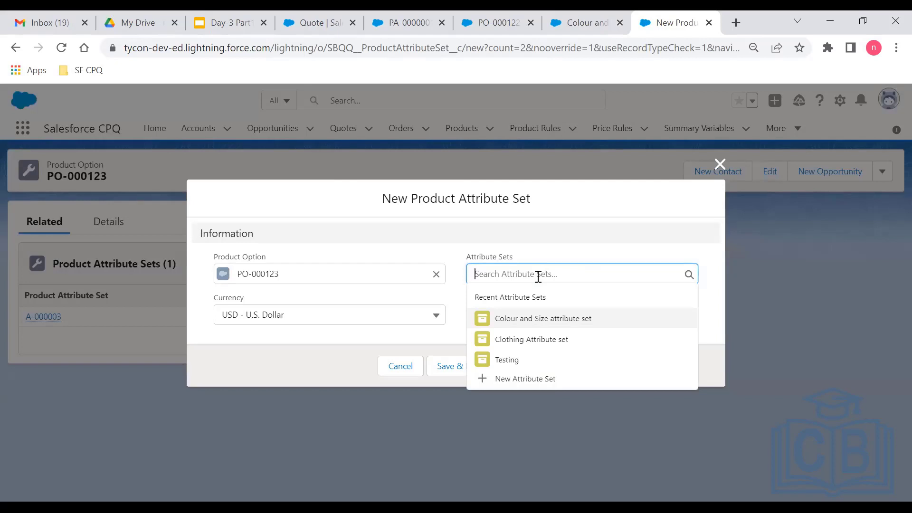
pyautogui.click(636, 249)
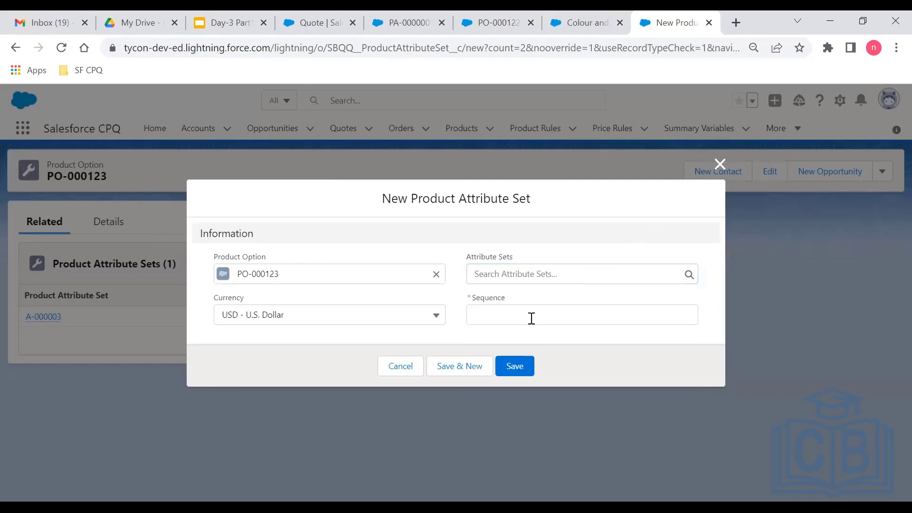
pyautogui.click(531, 318)
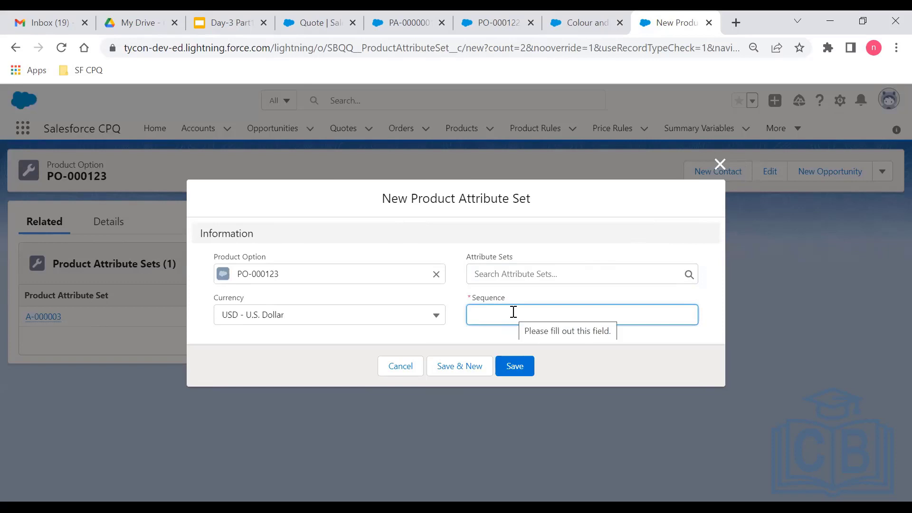
pyautogui.write('1')
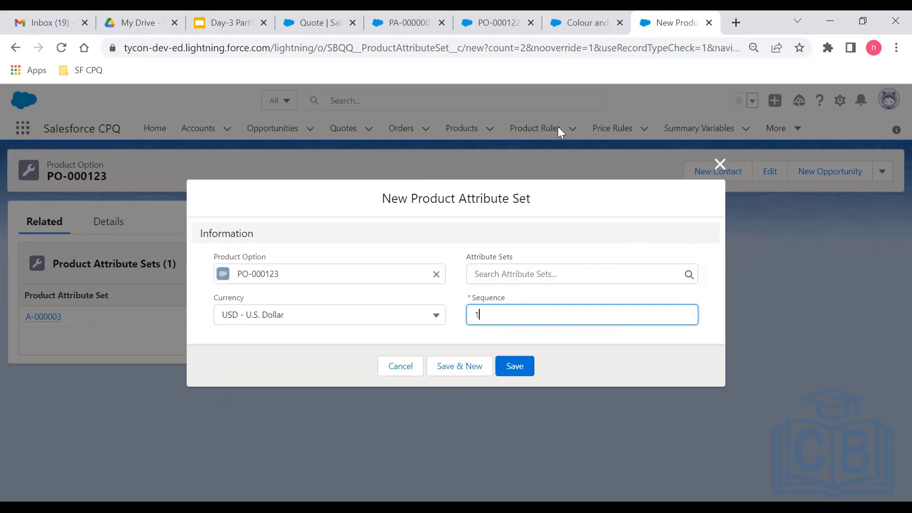
pyautogui.click(719, 166)
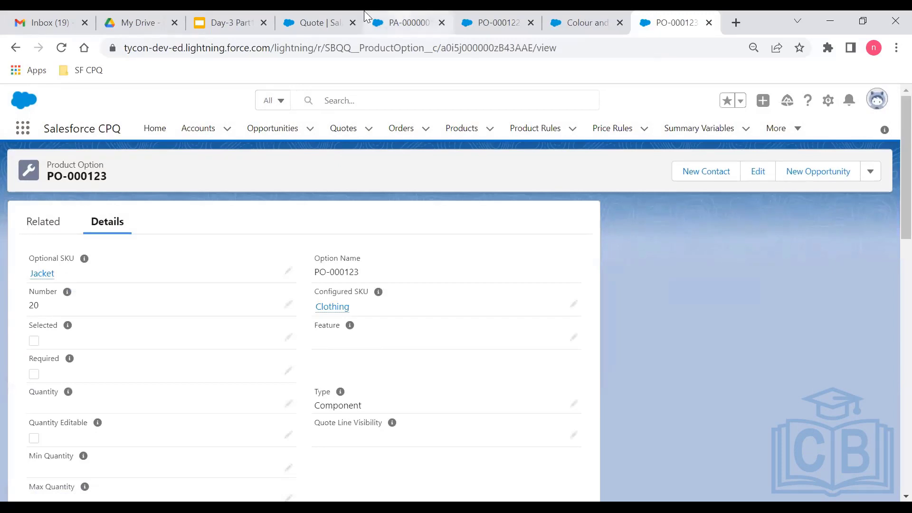
# Search the products for "cloth" in quote Q-00144 and select Clothing for configuration
pyautogui.click(343, 15)
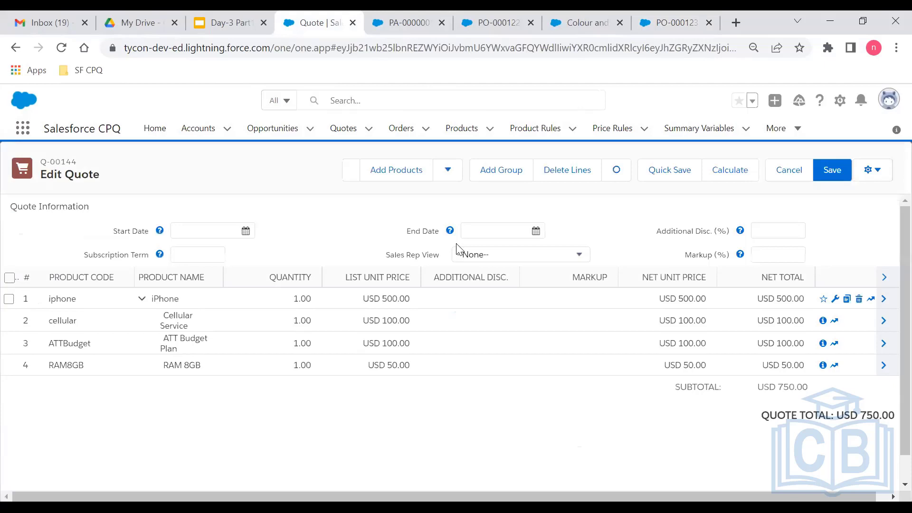
pyautogui.click(370, 167)
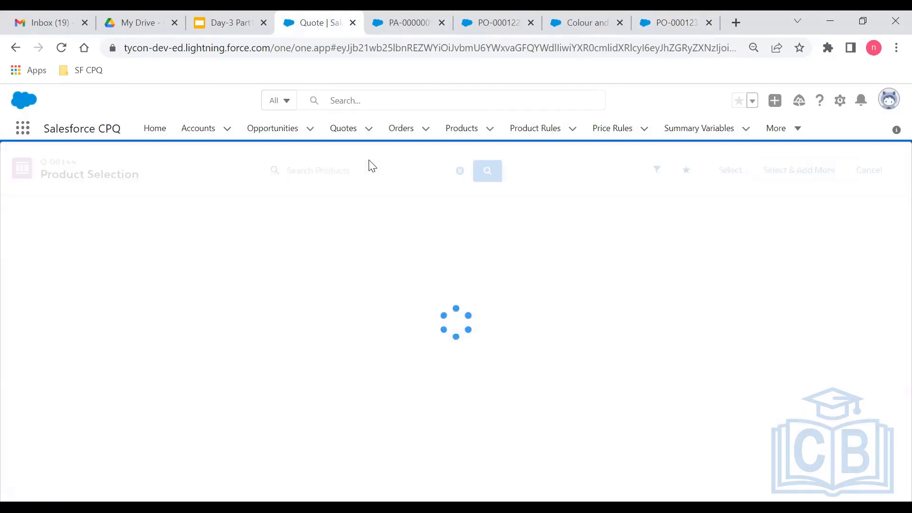
pyautogui.click(324, 163)
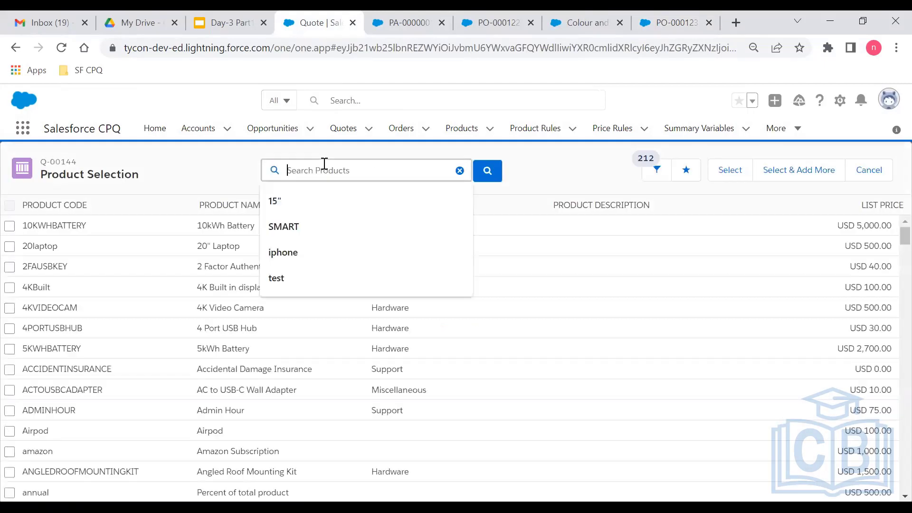
pyautogui.write('cloth')
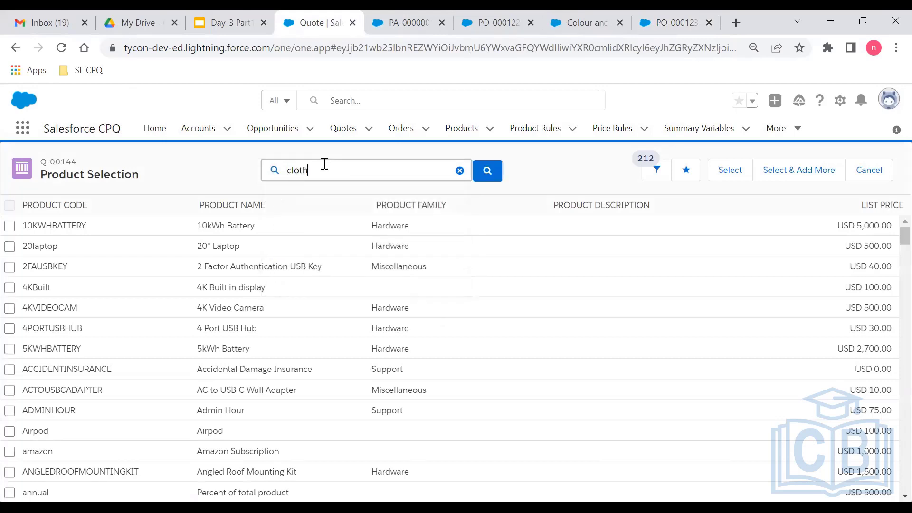
pyautogui.press('Return')
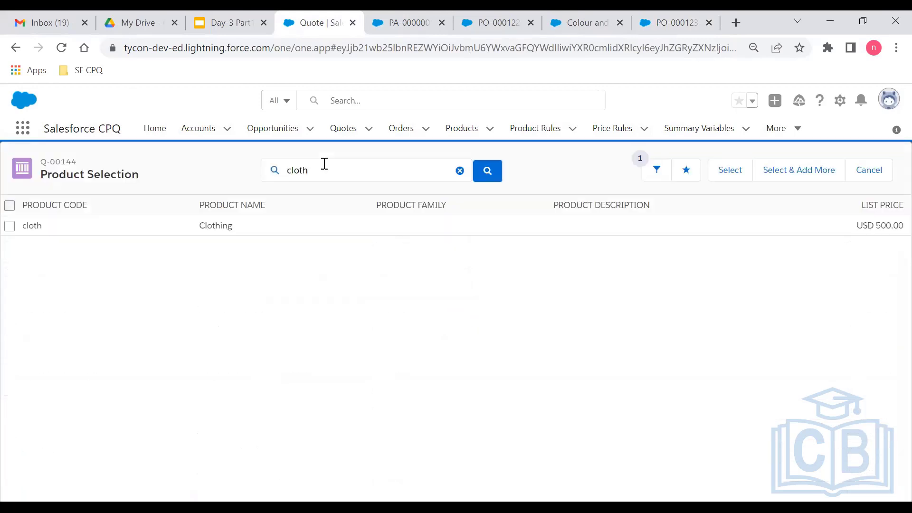
pyautogui.click(10, 227)
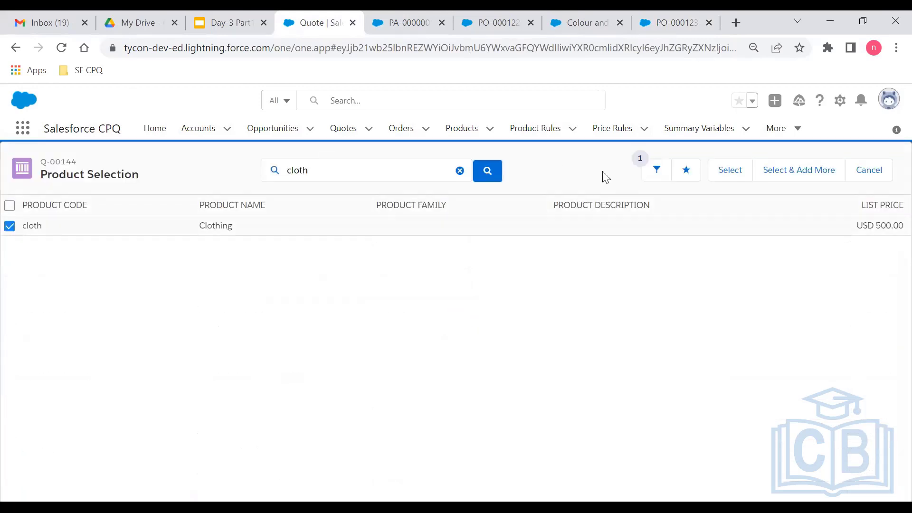
pyautogui.click(729, 170)
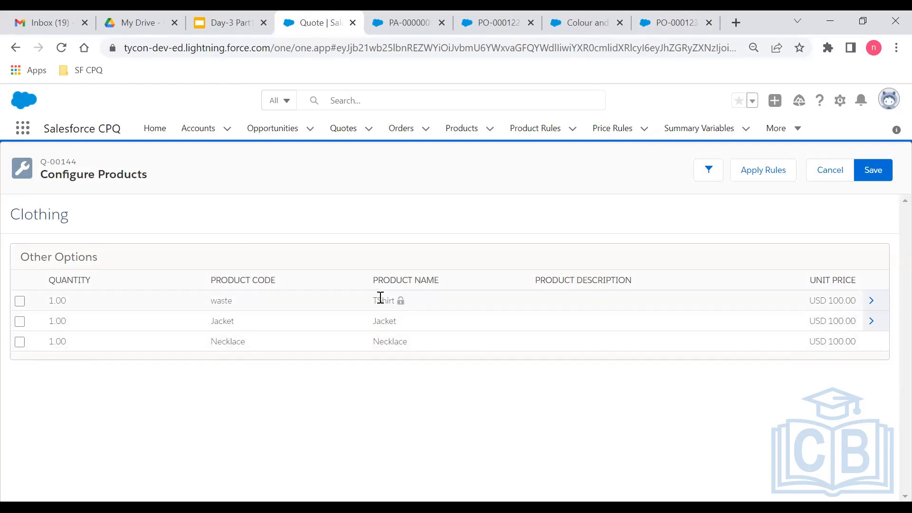
# Expand the configuration attributes of the TShirt and Jacket options and check the TShirt's Colour choices
pyautogui.click(873, 301)
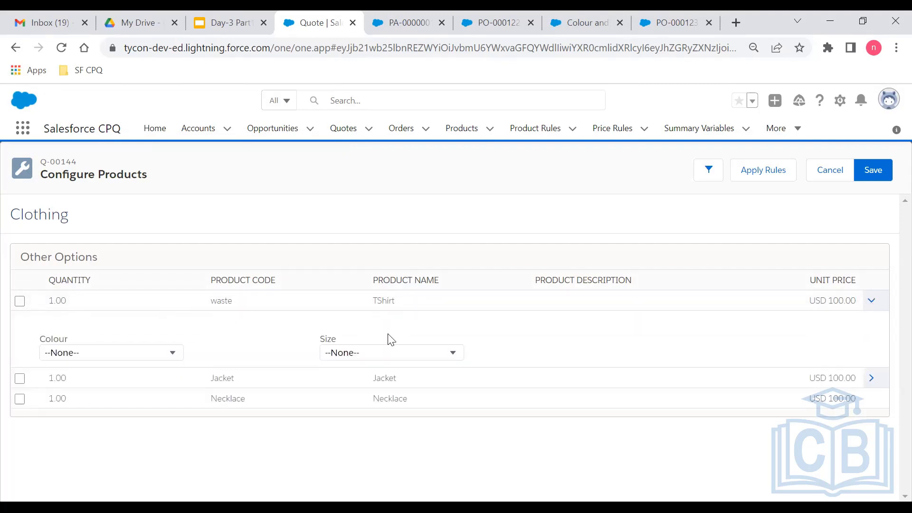
pyautogui.click(872, 378)
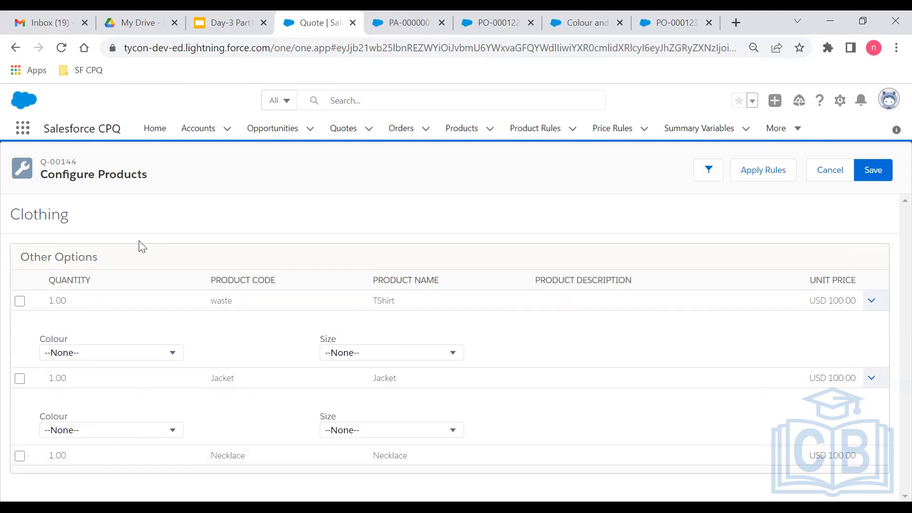
pyautogui.click(148, 353)
pyautogui.click(147, 351)
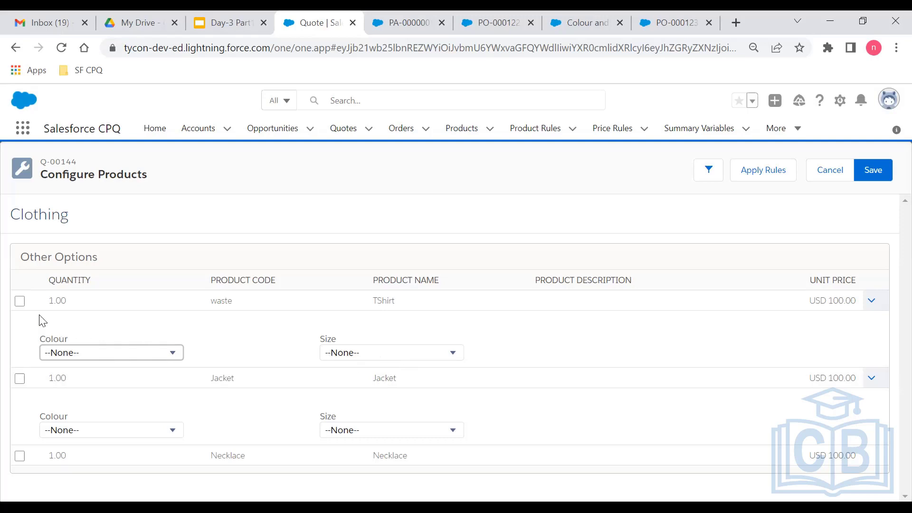
# Include the TShirt option in the Clothing bundle with Colour Red and Size XS
pyautogui.click(20, 301)
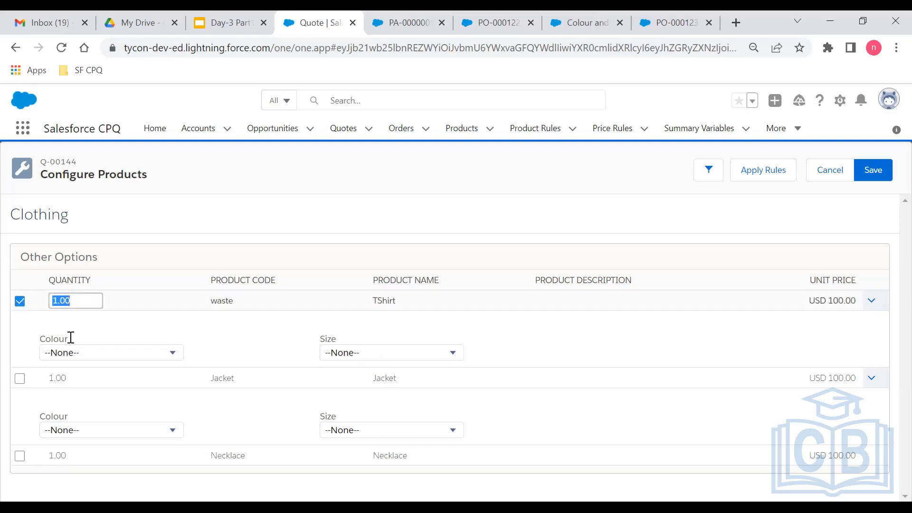
pyautogui.click(93, 354)
pyautogui.click(94, 380)
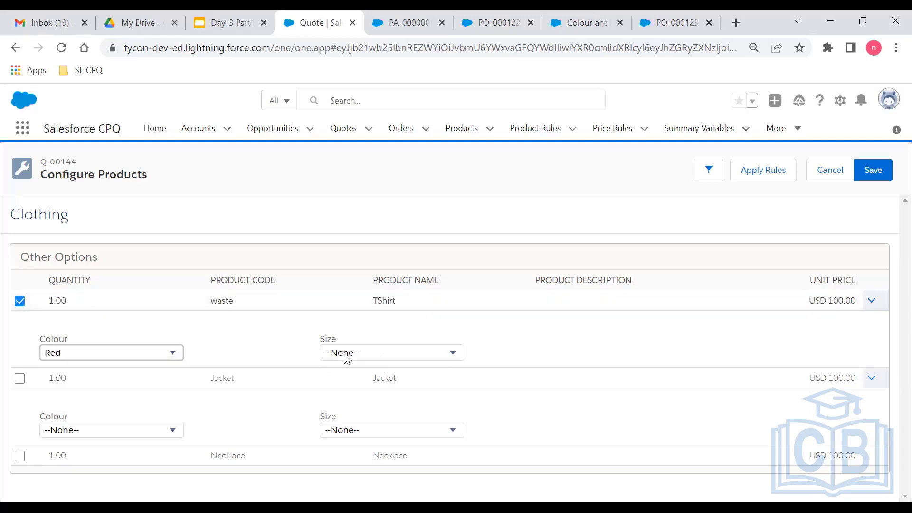
pyautogui.click(354, 354)
pyautogui.click(355, 379)
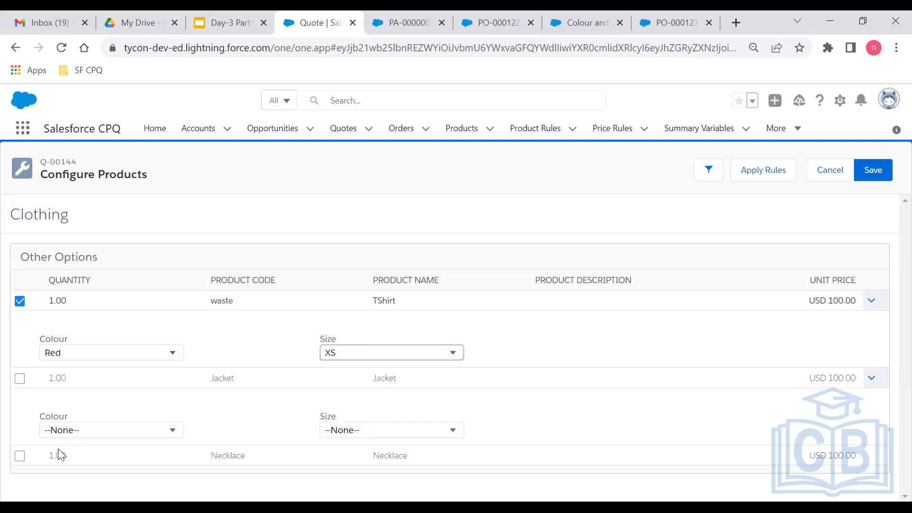
# Include the Jacket option with Colour Blue and Size XS, and save the Clothing configuration to the quote
pyautogui.click(20, 379)
pyautogui.click(77, 431)
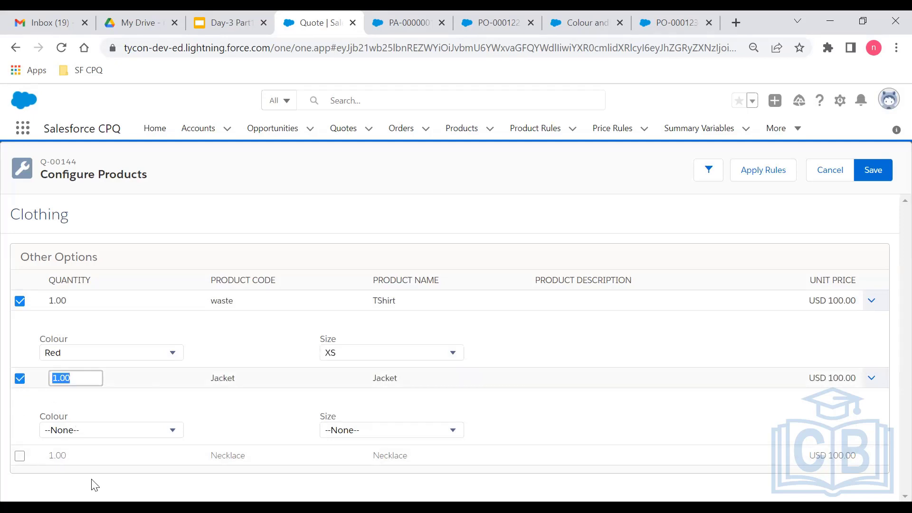
pyautogui.click(91, 479)
pyautogui.click(379, 432)
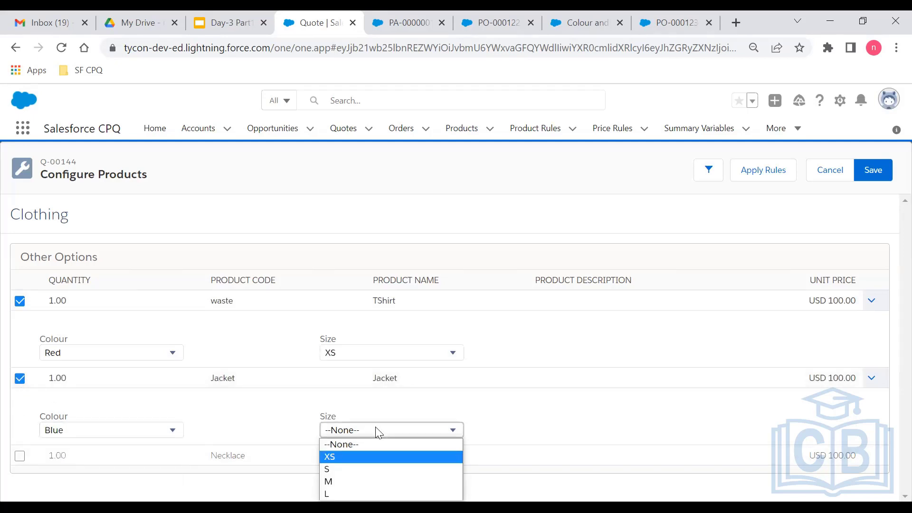
pyautogui.press('Return')
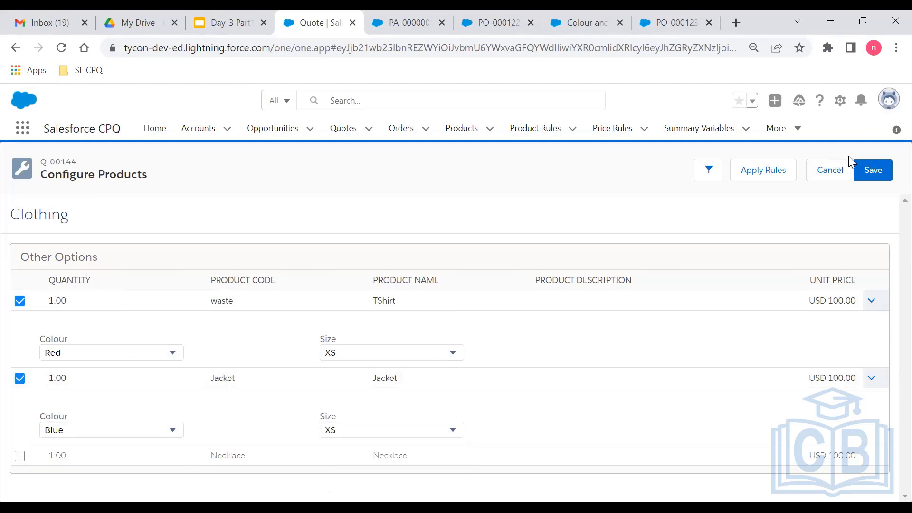
pyautogui.click(881, 166)
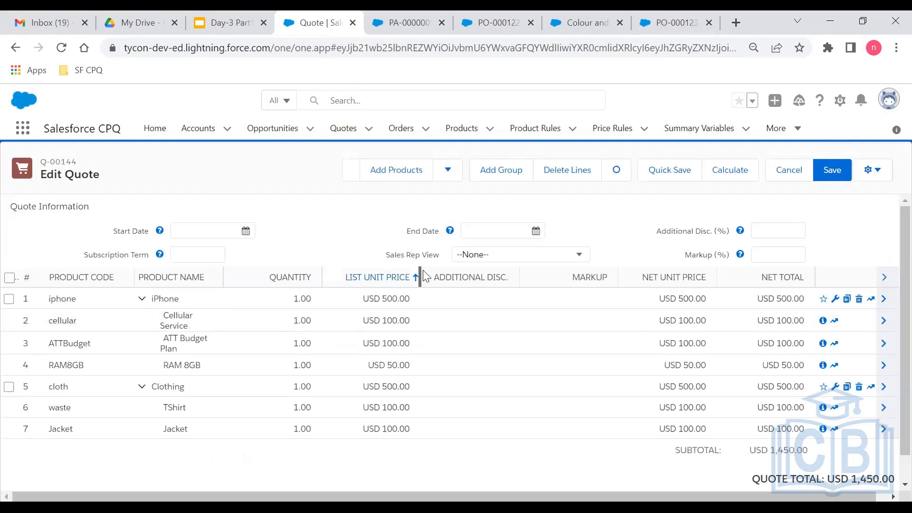
# Quick-save the quote with the configured Clothing bundle, and open the related lists of the Q-00144 quote record
pyautogui.click(680, 169)
pyautogui.click(399, 19)
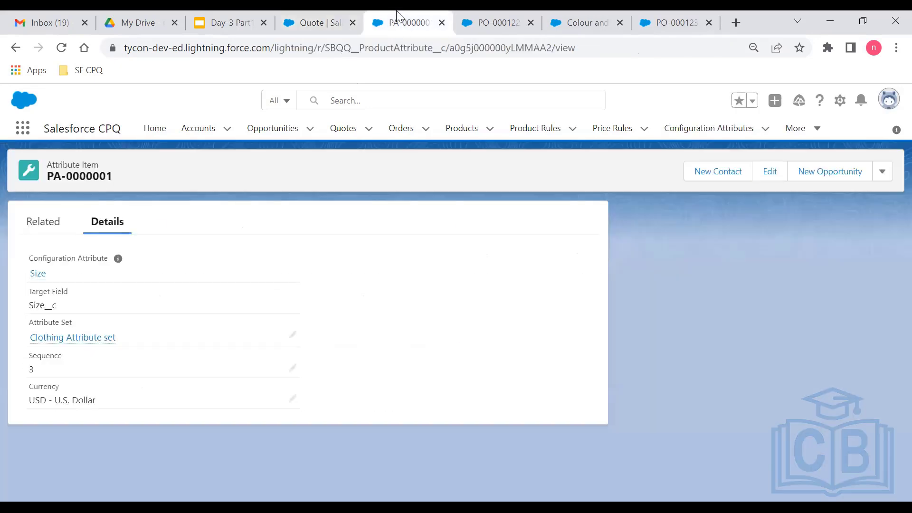
pyautogui.click(339, 134)
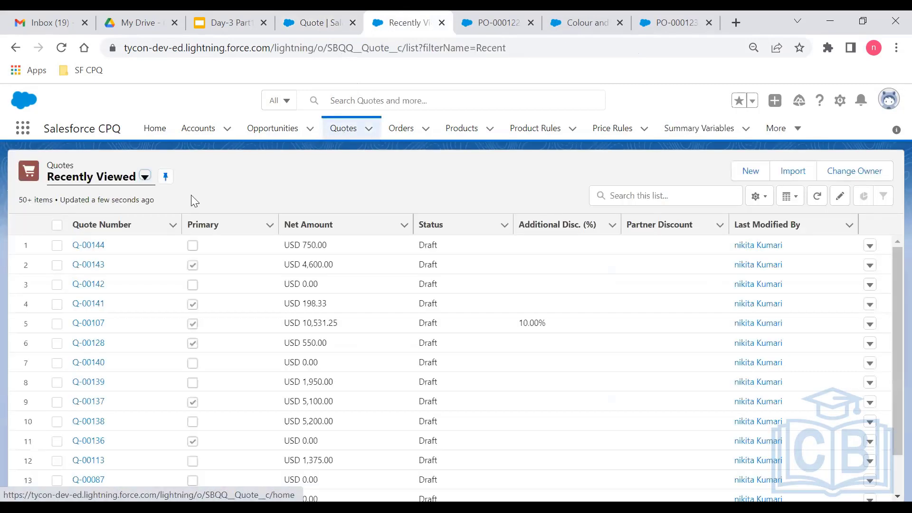
pyautogui.click(101, 242)
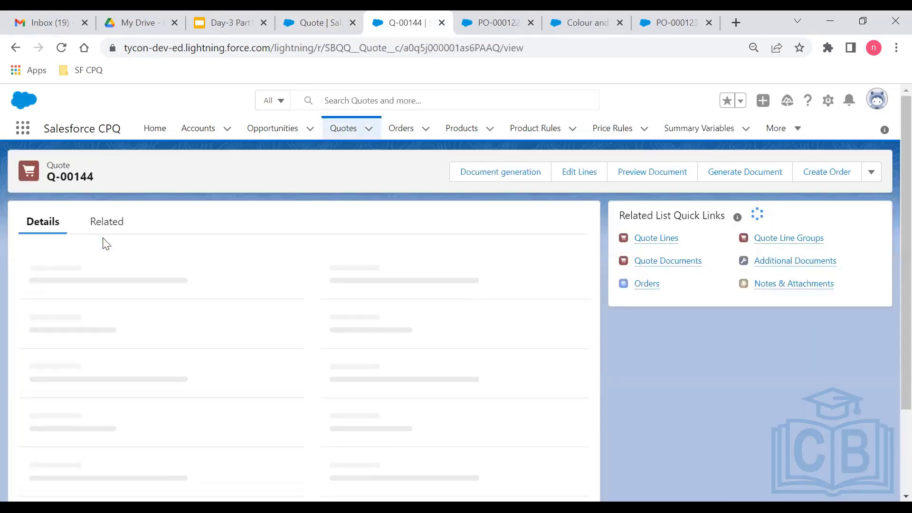
pyautogui.click(108, 234)
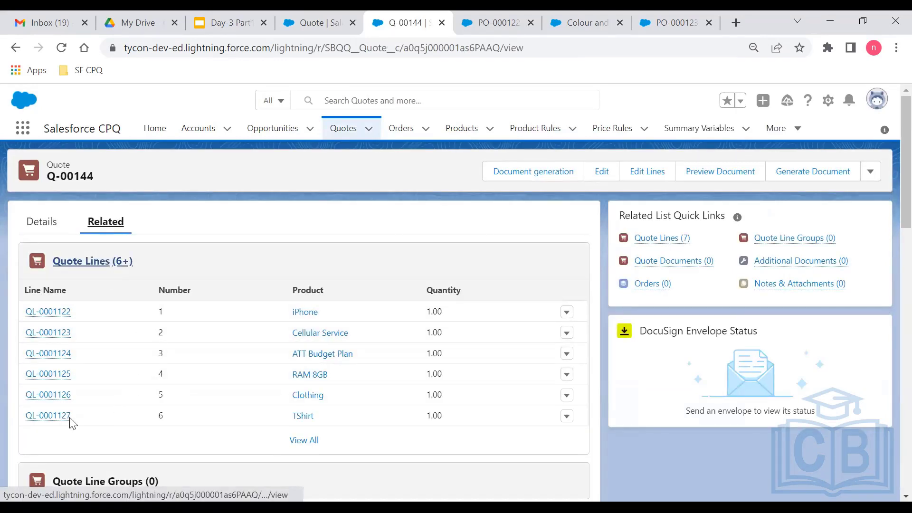
# Open the TShirt quote line in its own browser tab and check its Colour and Size fields
pyautogui.keyDown('ctrl'); pyautogui.click(57, 416); pyautogui.keyUp('ctrl')
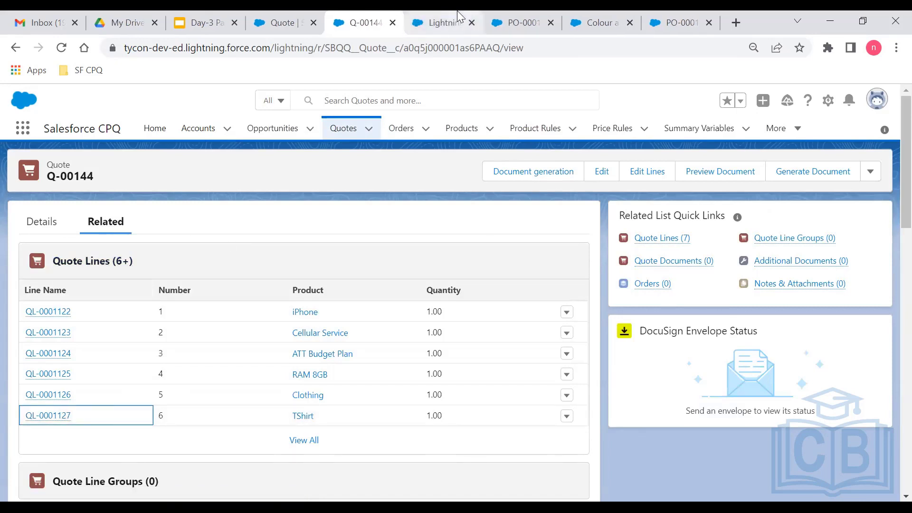
pyautogui.click(444, 22)
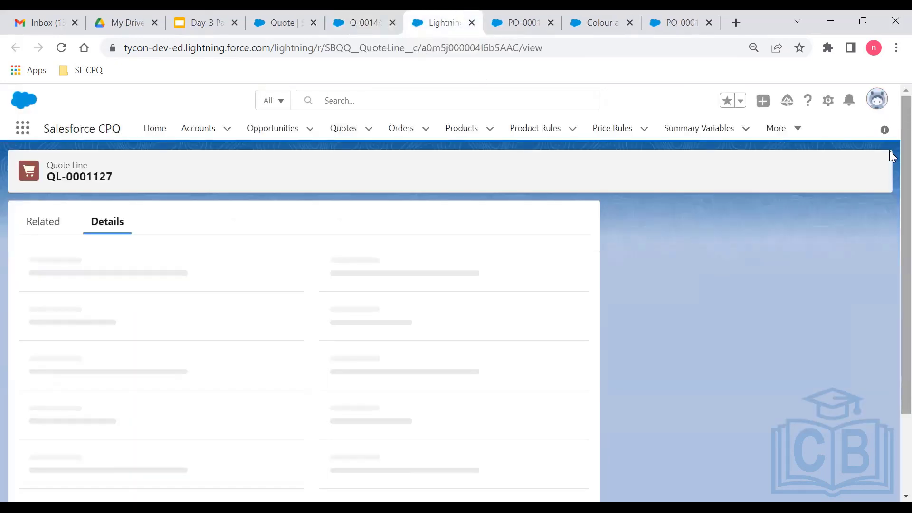
pyautogui.scroll(-2, 889, 215)
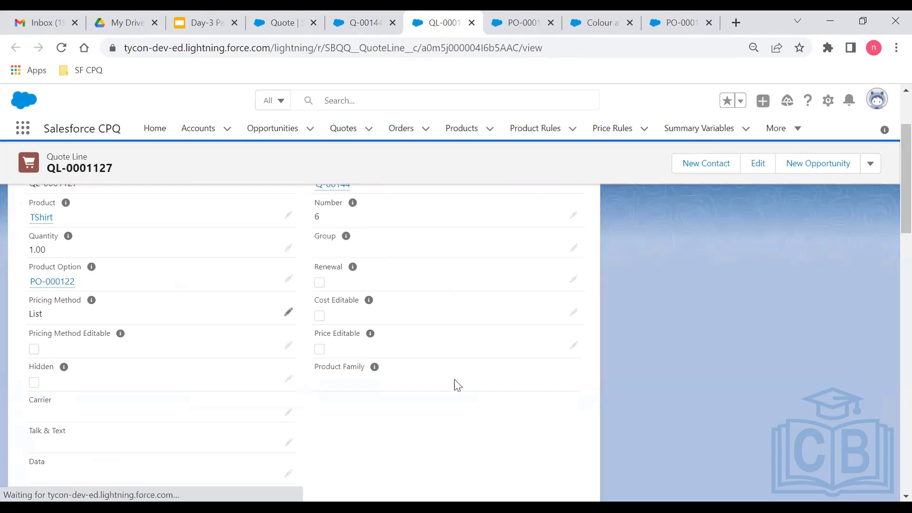
pyautogui.scroll(-4, 889, 195)
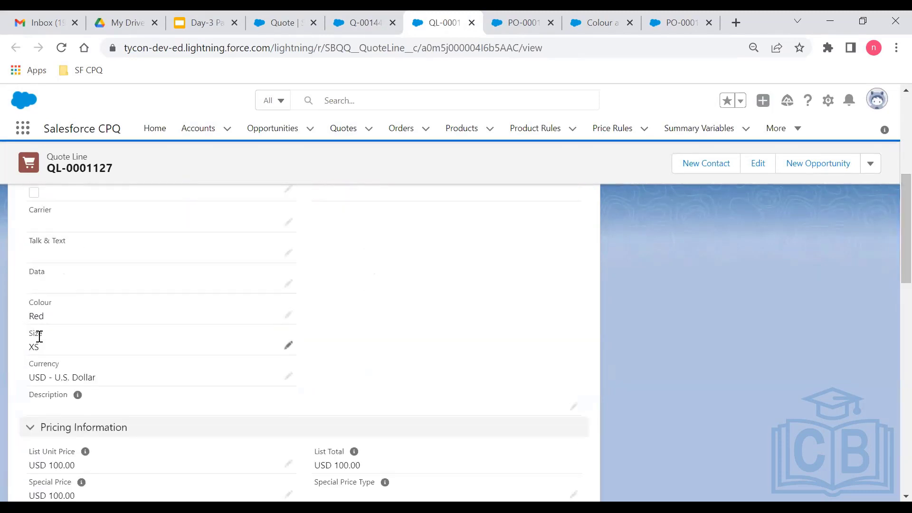
# View the full list of quote lines for Q-00144, including Jacket, and return to the quote line editor
pyautogui.click(373, 10)
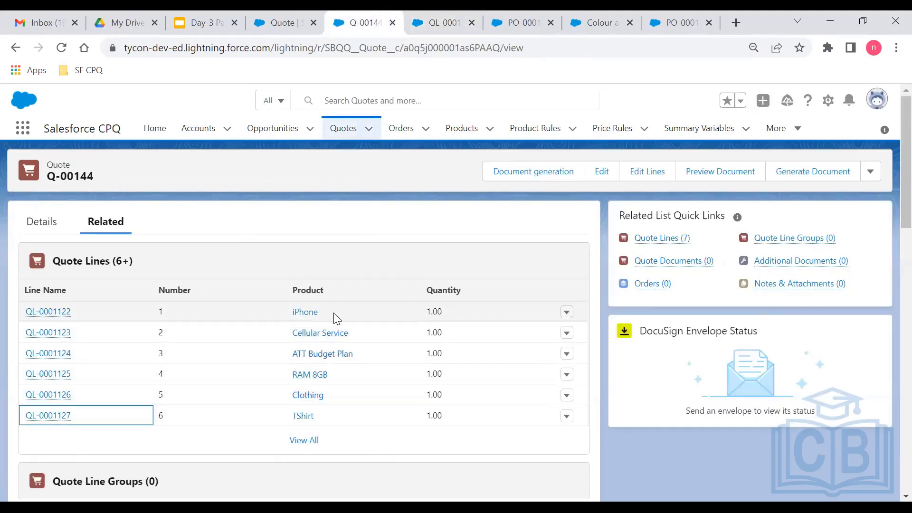
pyautogui.click(310, 439)
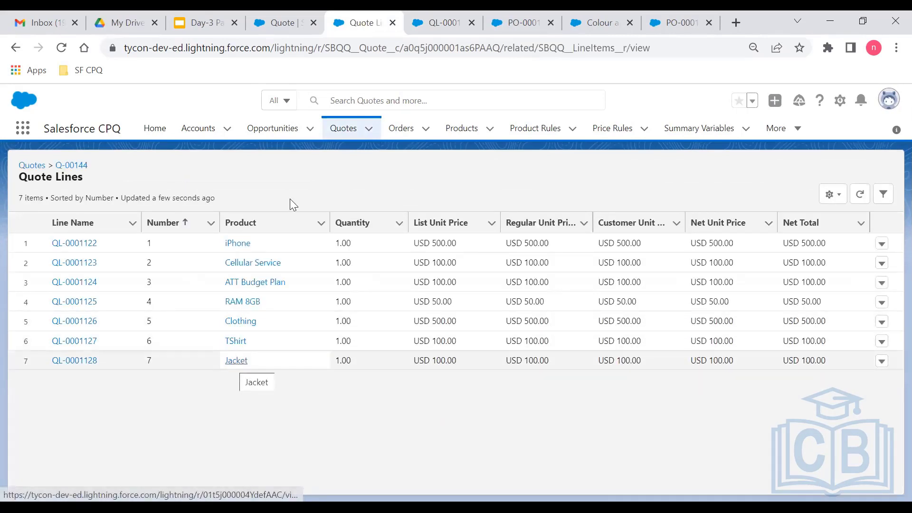
pyautogui.click(282, 10)
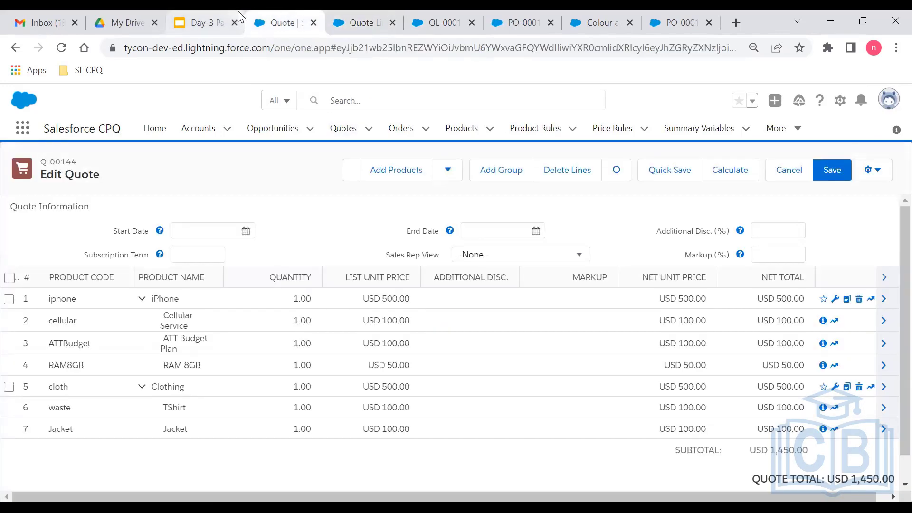
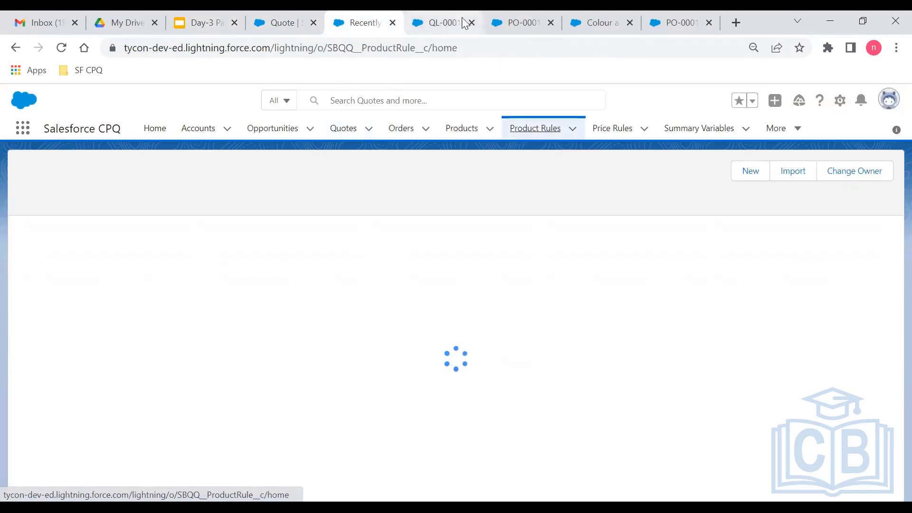
# Close the browser tabs of the TShirt quote line, the product options and the Colour attribute set, keeping the Product Rules list
pyautogui.click(471, 20)
pyautogui.click(471, 20)
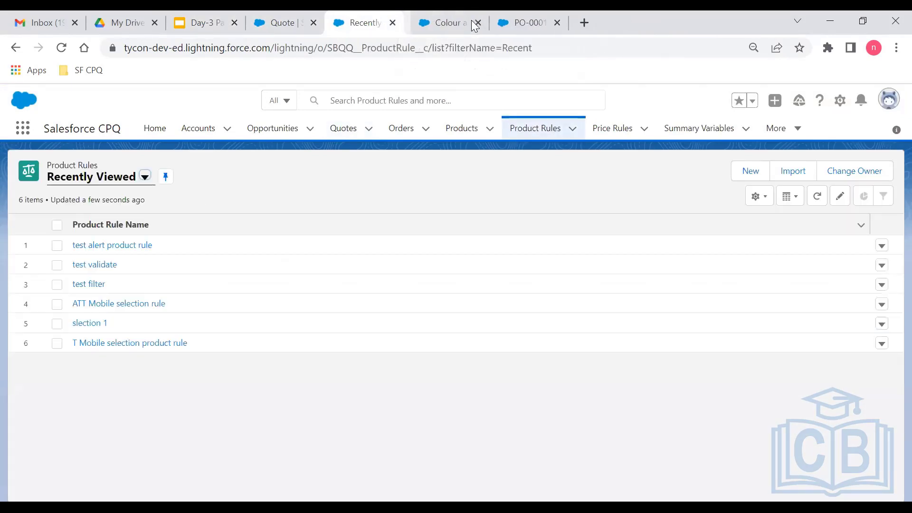
pyautogui.click(471, 20)
pyautogui.click(471, 20)
pyautogui.click(471, 20)
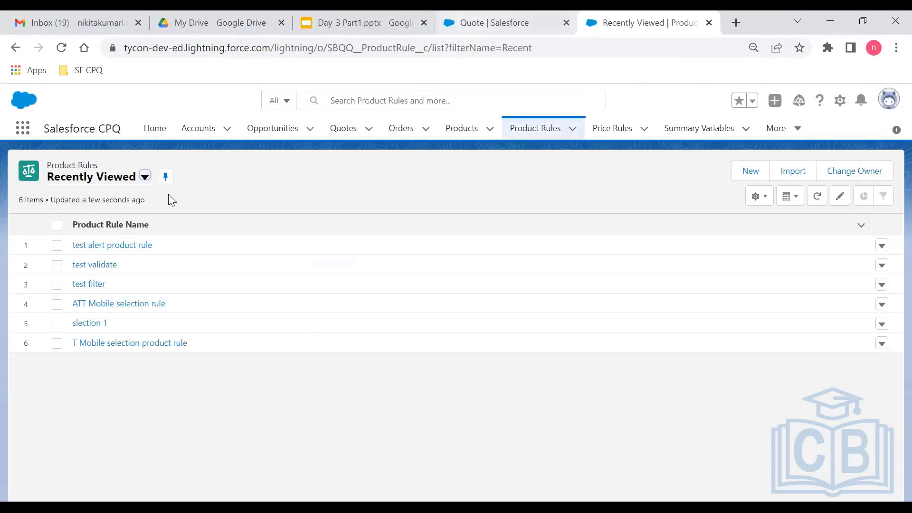
# View the ATT Mobile selection rule, and open the T Mobile selection product rule in a separate browser tab
pyautogui.click(132, 308)
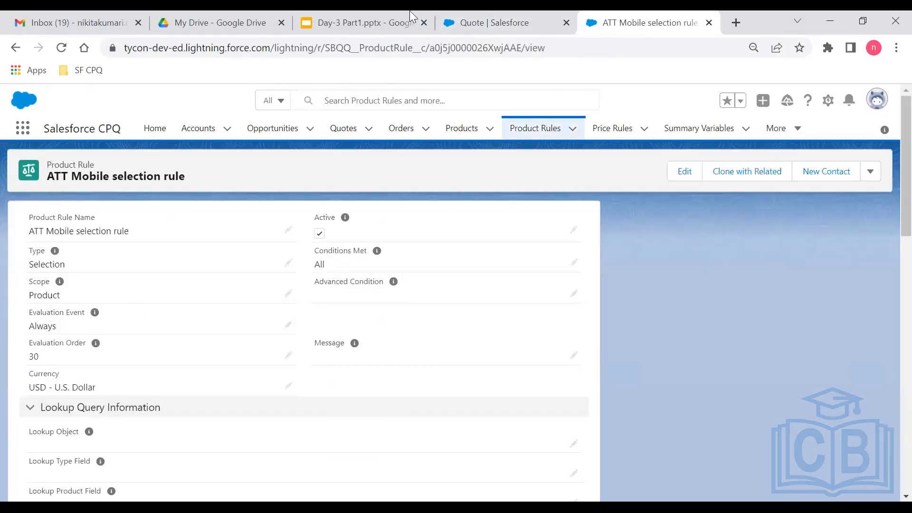
pyautogui.click(9, 48)
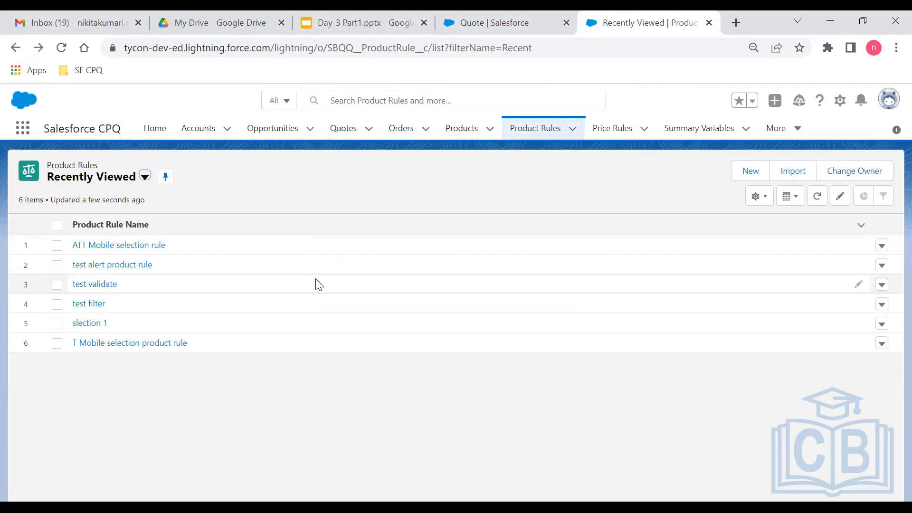
pyautogui.click(159, 349)
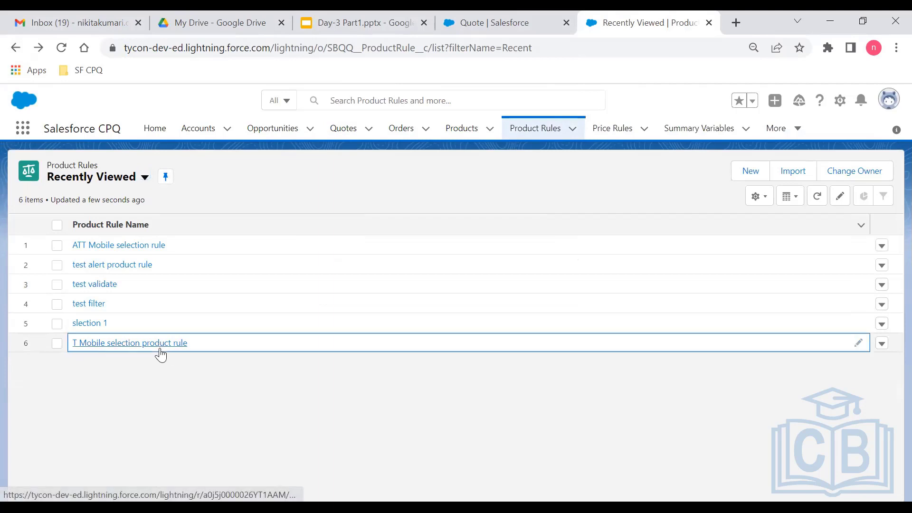
pyautogui.middleClick(159, 354)
pyautogui.click(627, 21)
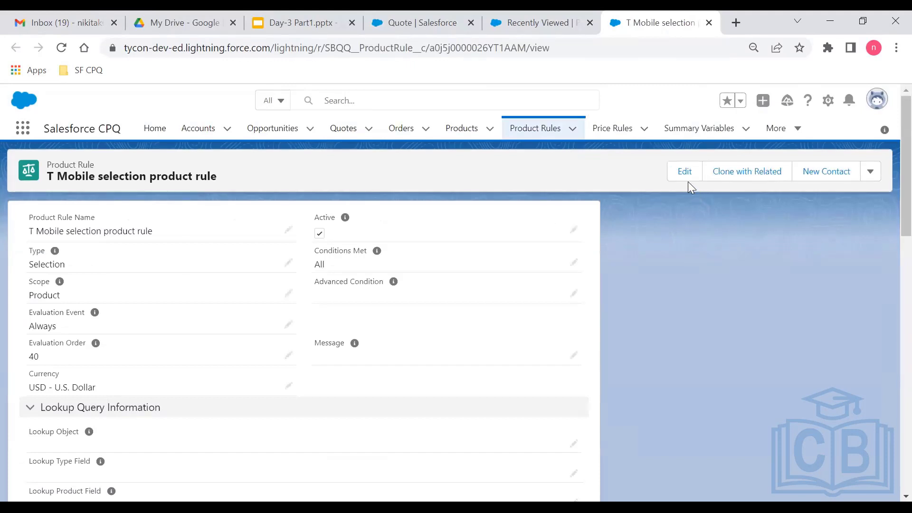
# Start editing the T Mobile selection product rule, review the available rule types and choose Selection
pyautogui.click(687, 171)
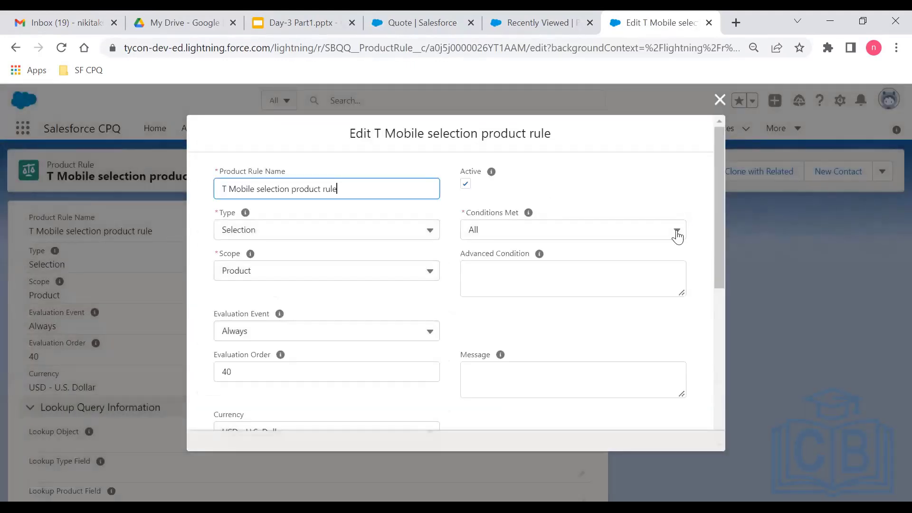
pyautogui.tripleClick(344, 188)
pyautogui.click(343, 187)
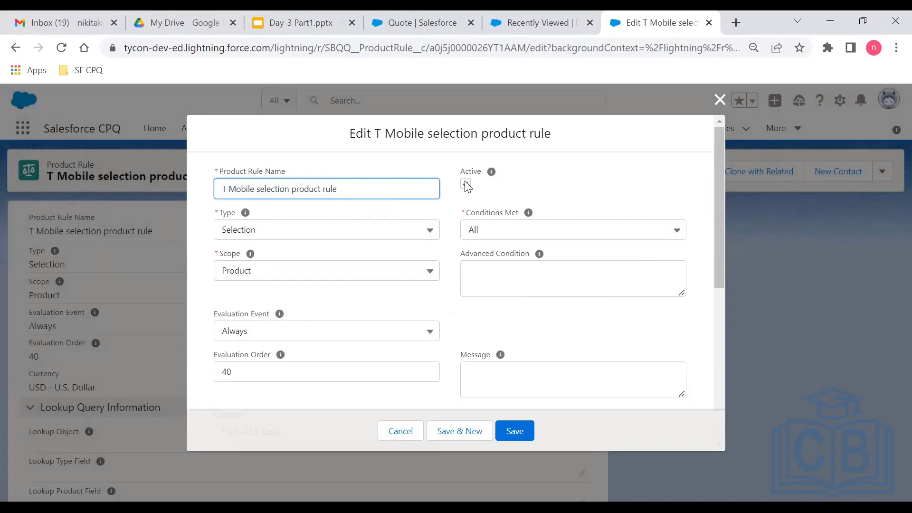
pyautogui.click(289, 233)
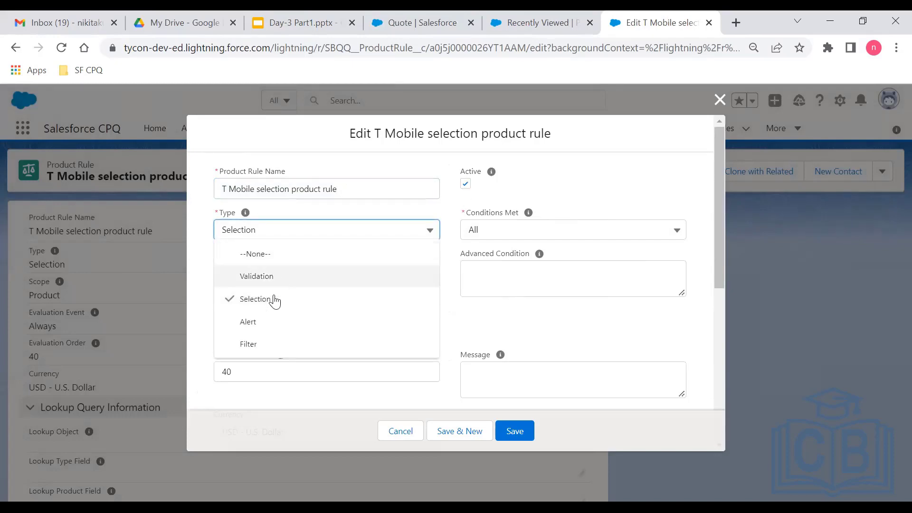
pyautogui.click(272, 300)
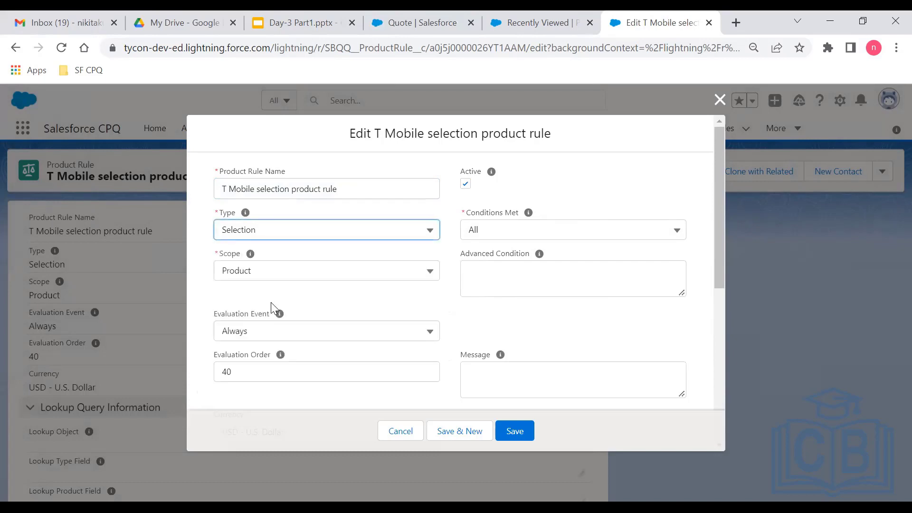
# Review the Conditions Met choices and the Advanced Condition field of the product rule
pyautogui.click(499, 242)
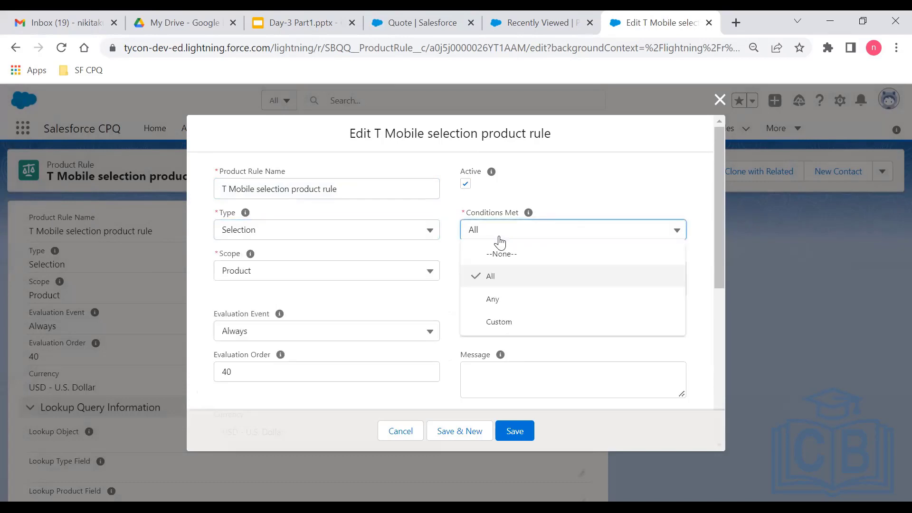
pyautogui.click(500, 242)
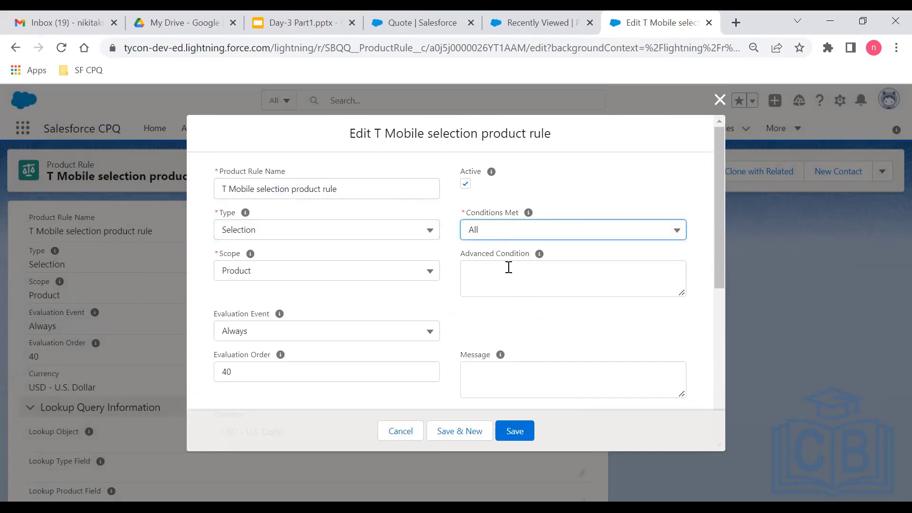
pyautogui.click(508, 267)
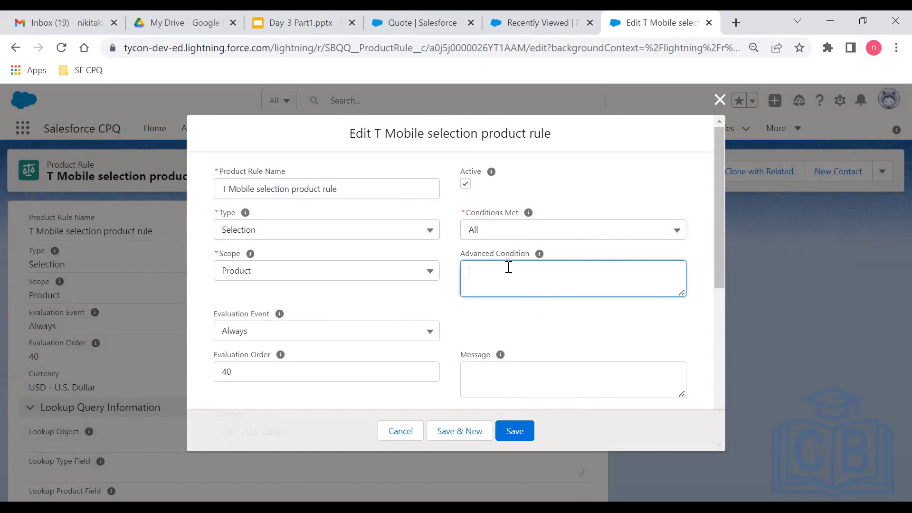
pyautogui.click(484, 228)
pyautogui.click(484, 228)
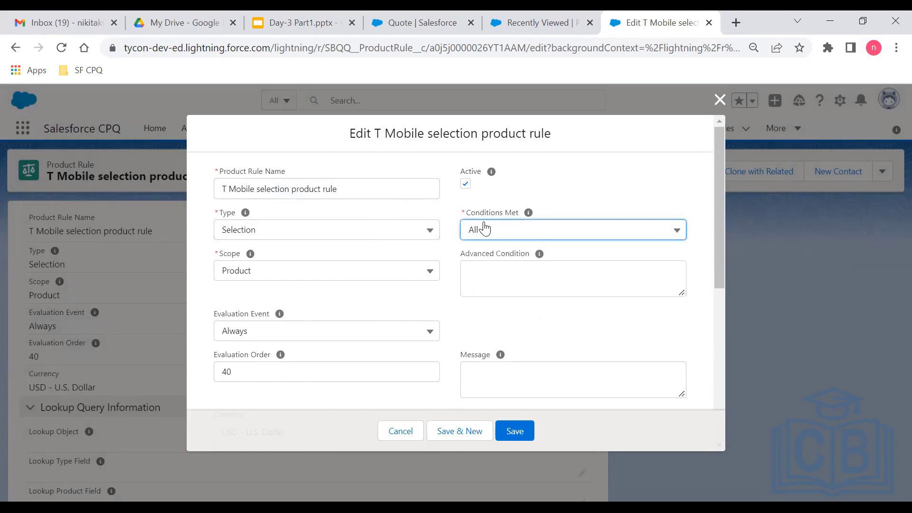
# Choose Product as the rule's scope and Always as its evaluation event
pyautogui.click(285, 267)
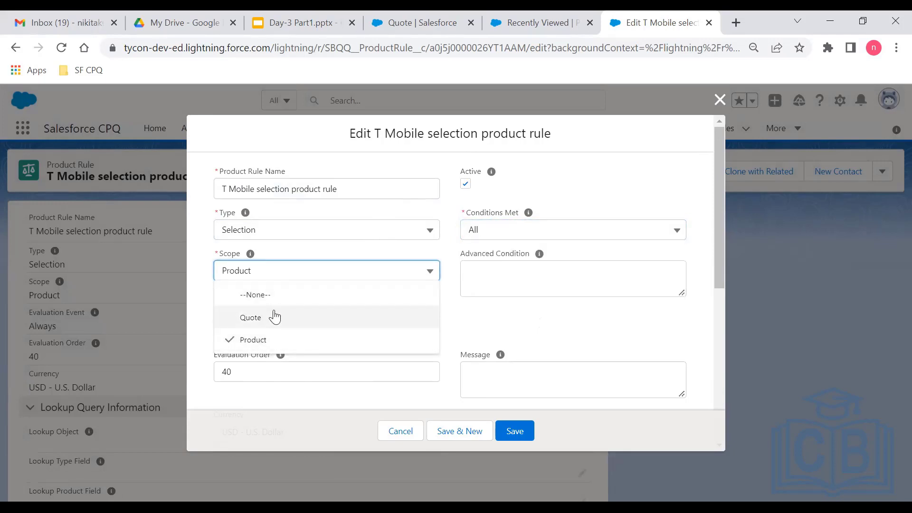
pyautogui.click(279, 335)
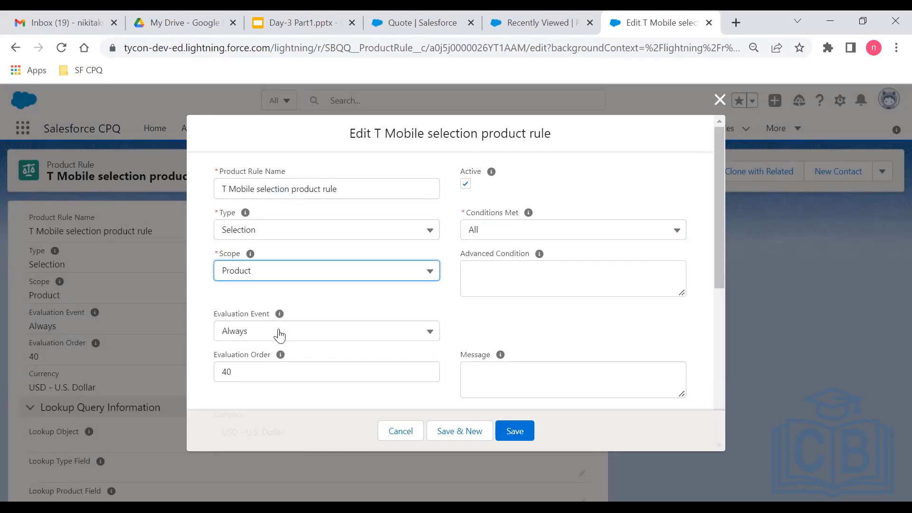
pyautogui.click(279, 334)
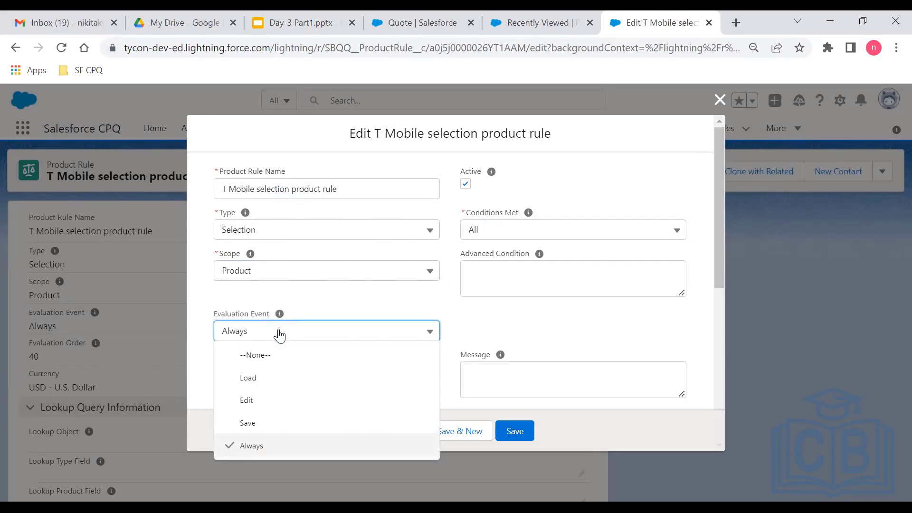
pyautogui.click(288, 440)
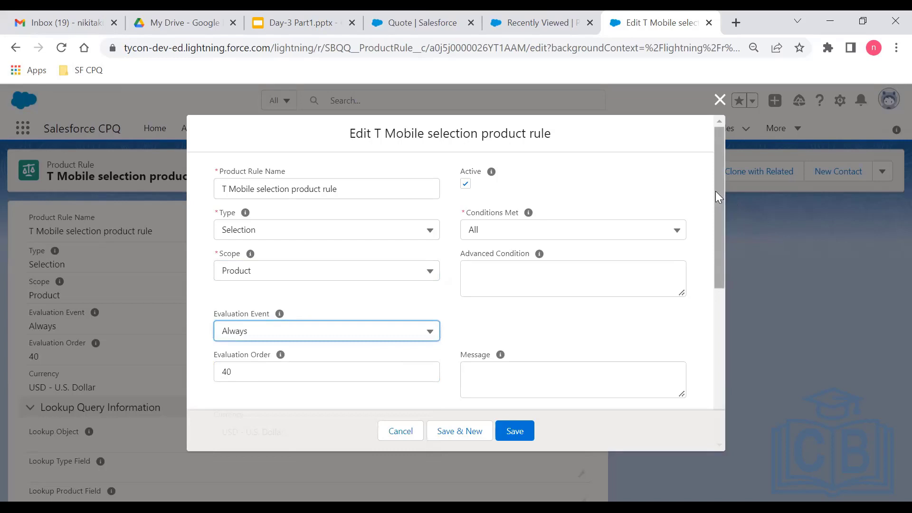
# Review the rule's Message field, pick the Selection type again, and save the T Mobile selection product rule
pyautogui.scroll(-2, 715, 228)
pyautogui.moveTo(719, 259); pyautogui.dragTo(729, 211)
pyautogui.click(523, 340)
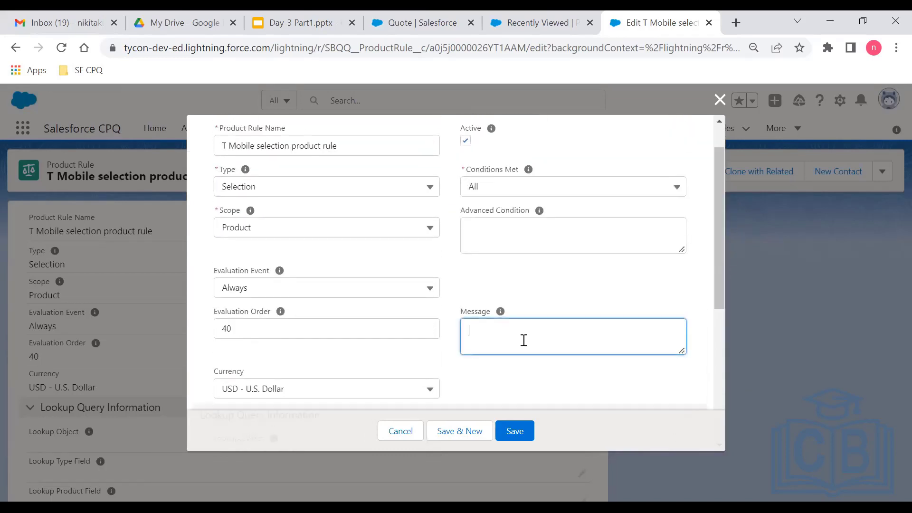
pyautogui.click(417, 176)
pyautogui.click(409, 186)
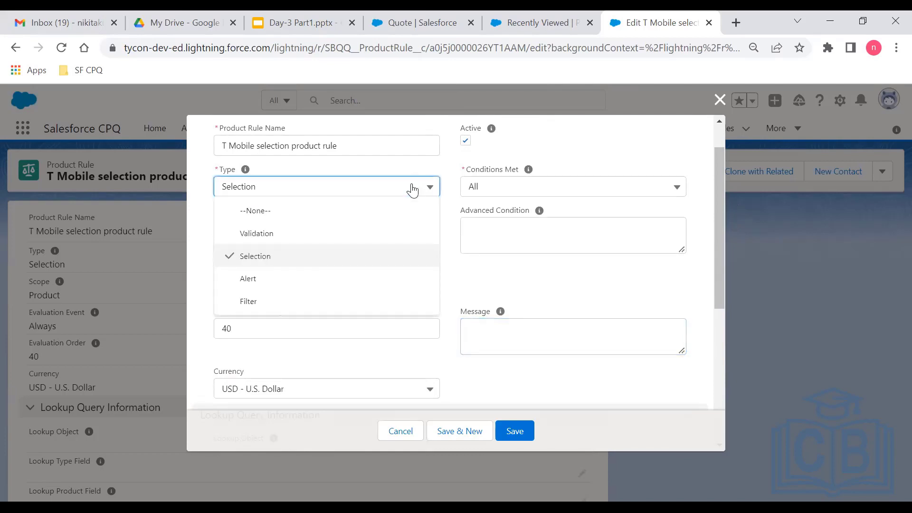
pyautogui.click(371, 257)
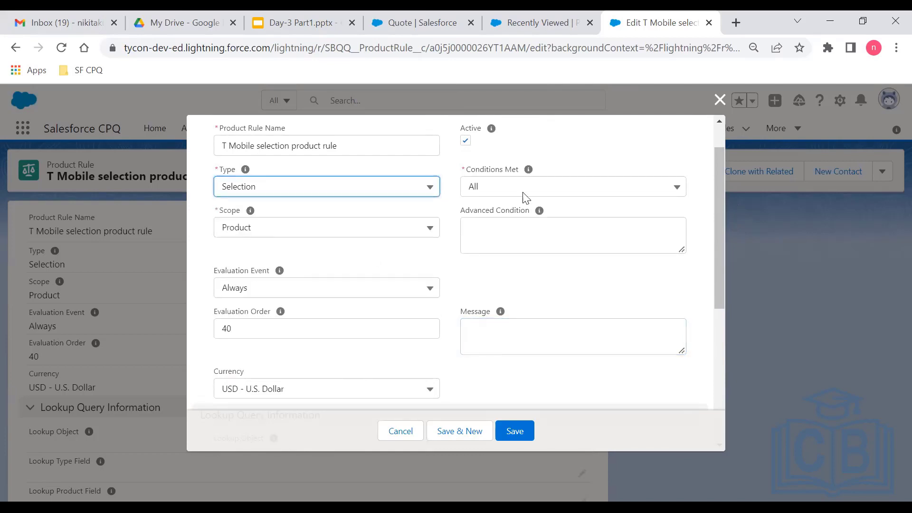
pyautogui.moveTo(718, 154); pyautogui.dragTo(713, 227)
pyautogui.click(524, 422)
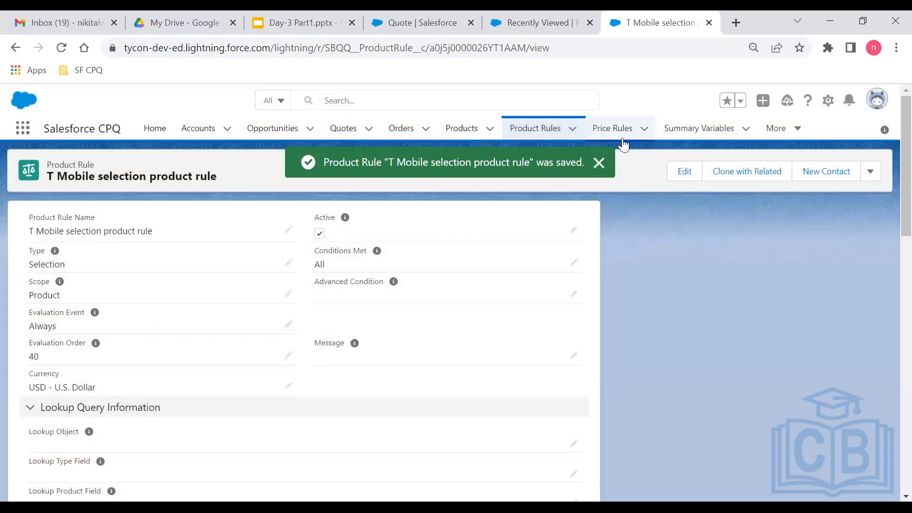
pyautogui.click(600, 162)
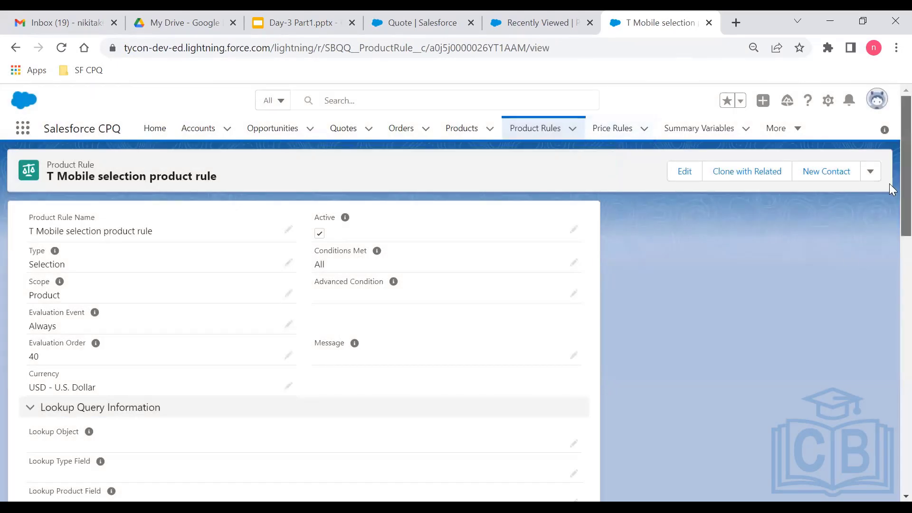
# Switch to the Day-3 Part1 presentation in Google Slides and review the Create Product Rule slide
pyautogui.moveTo(889, 183); pyautogui.dragTo(889, 384)
pyautogui.click(294, 27)
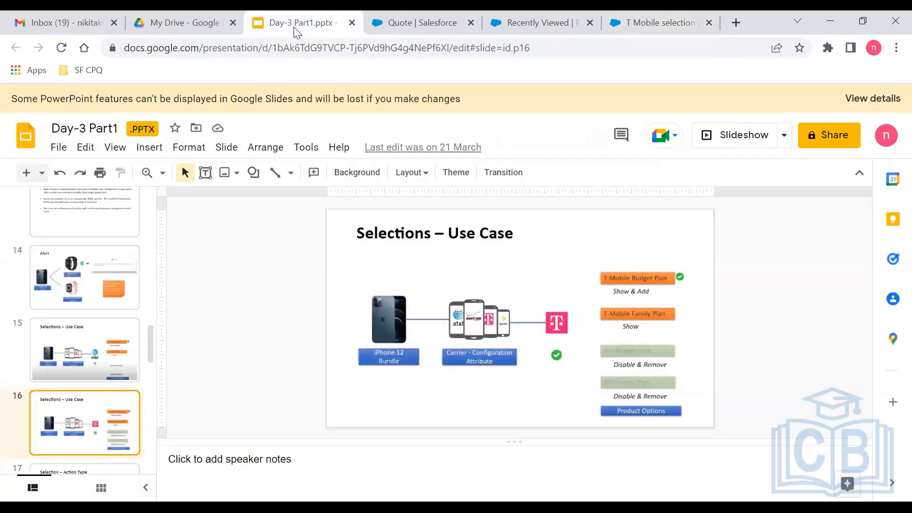
pyautogui.click(76, 296)
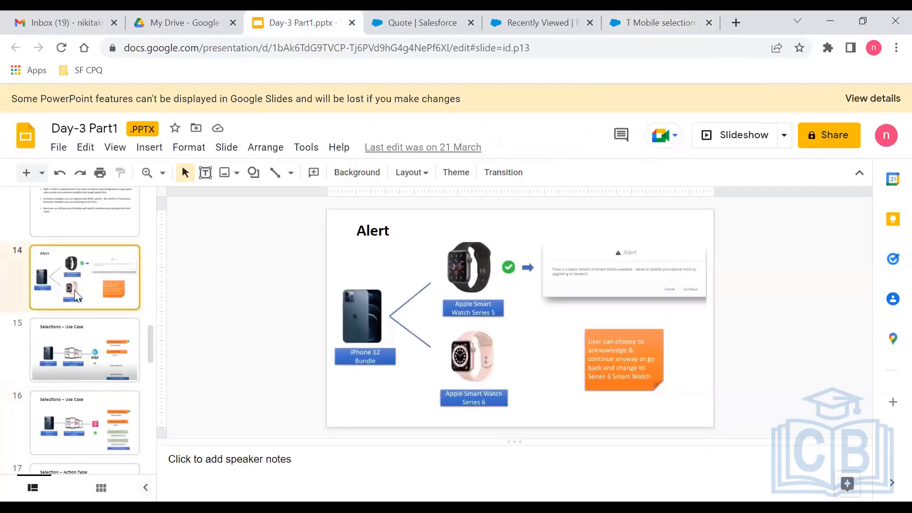
pyautogui.press('Up')
pyautogui.press('Up')
pyautogui.press('Up')
pyautogui.press('Up')
pyautogui.press('Up')
pyautogui.press('Down')
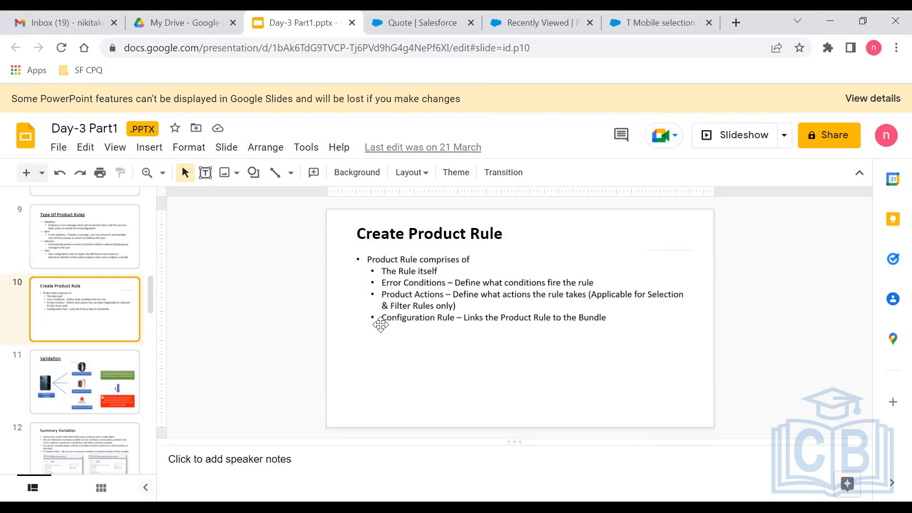
# Return to the T Mobile selection product rule in Salesforce and open its error condition 000006 for editing
pyautogui.click(504, 19)
pyautogui.click(616, 19)
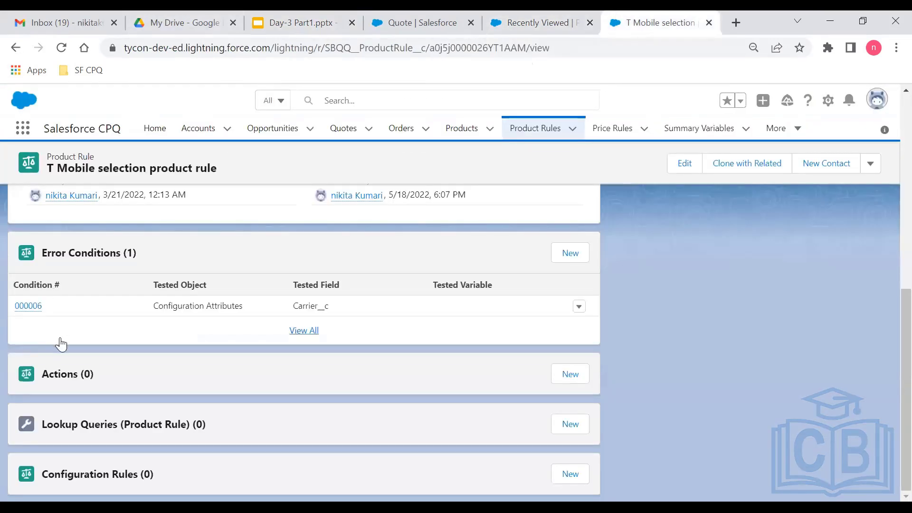
pyautogui.click(37, 306)
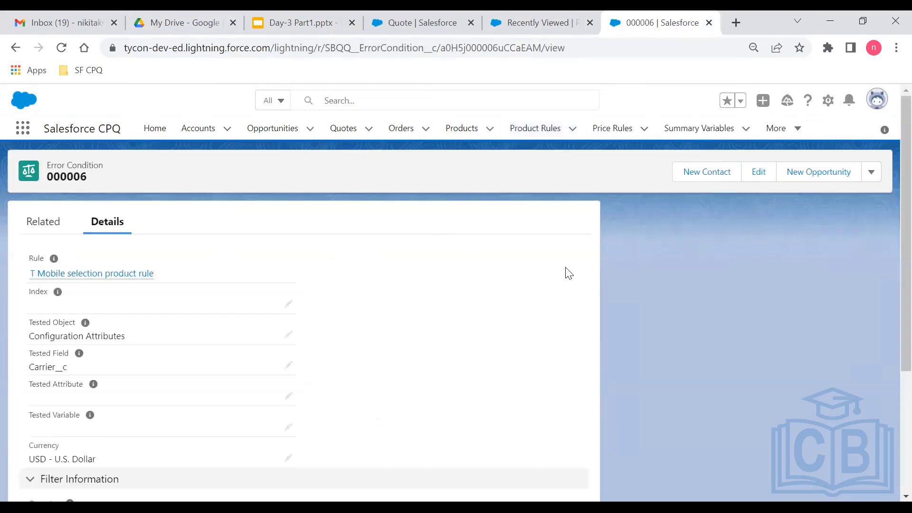
pyautogui.click(766, 178)
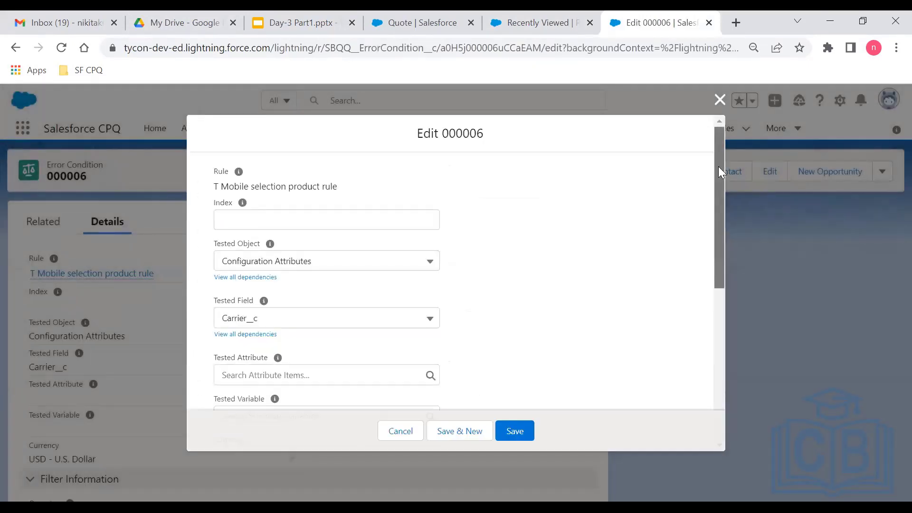
# Choose Configuration Attributes as the error condition's tested object and Carrier__c as its tested field
pyautogui.moveTo(718, 166)
pyautogui.mouseDown()
pyautogui.moveTo(718, 199)
pyautogui.moveTo(715, 162)
pyautogui.moveTo(715, 173)
pyautogui.mouseUp()
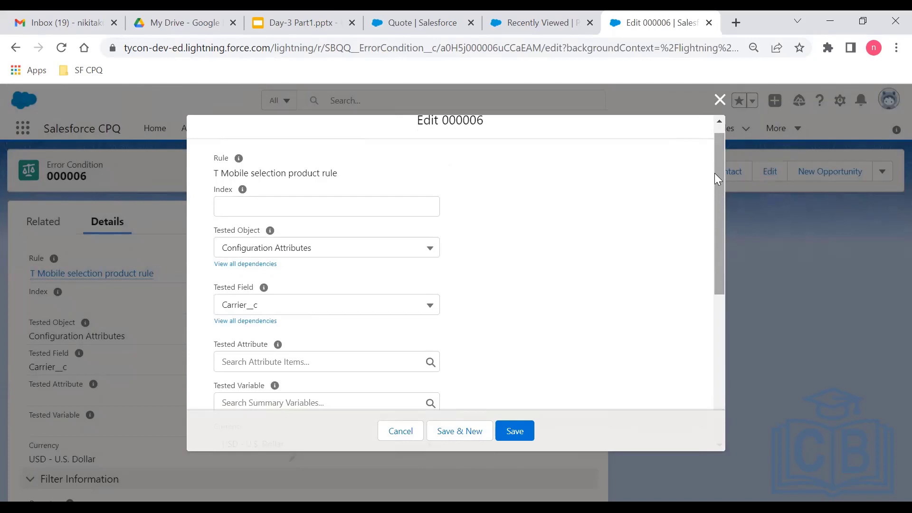
pyautogui.click(269, 253)
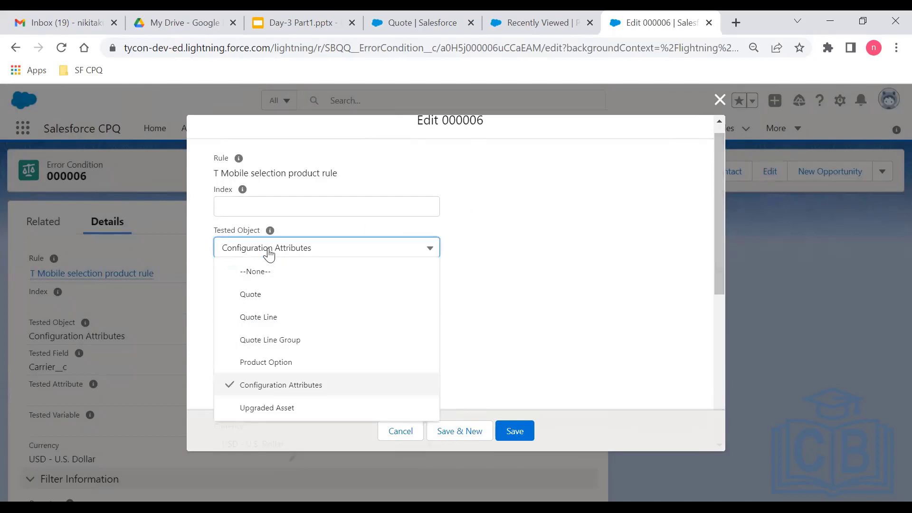
pyautogui.click(295, 390)
pyautogui.click(261, 315)
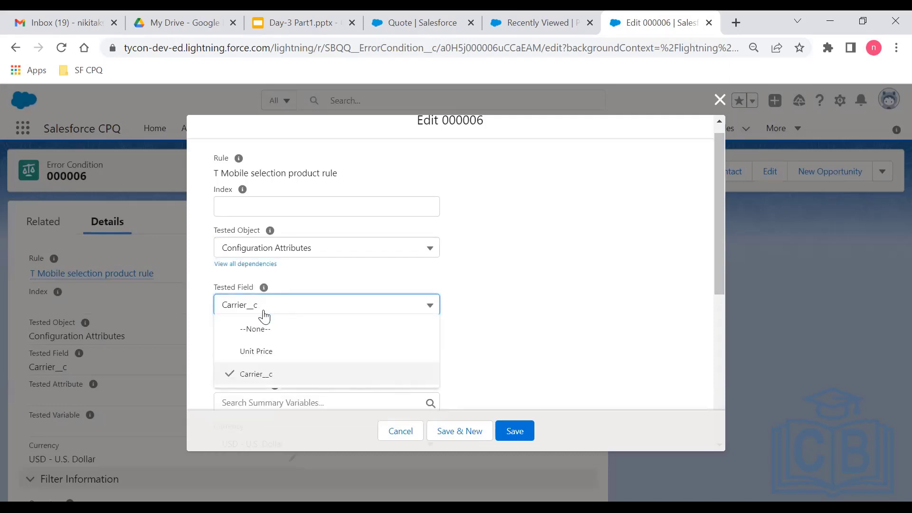
pyautogui.click(282, 376)
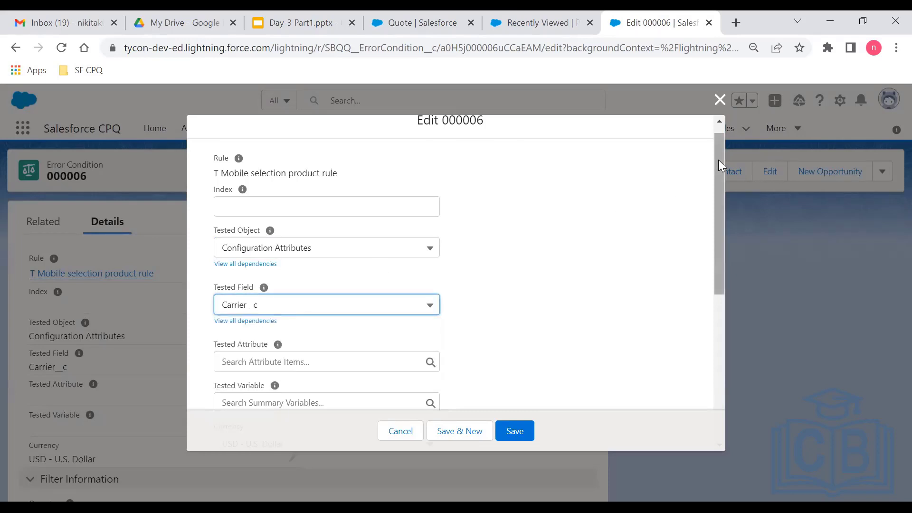
# Review the error condition's filter type and its T Mobile filter value, and save the error condition
pyautogui.moveTo(719, 159); pyautogui.dragTo(719, 295)
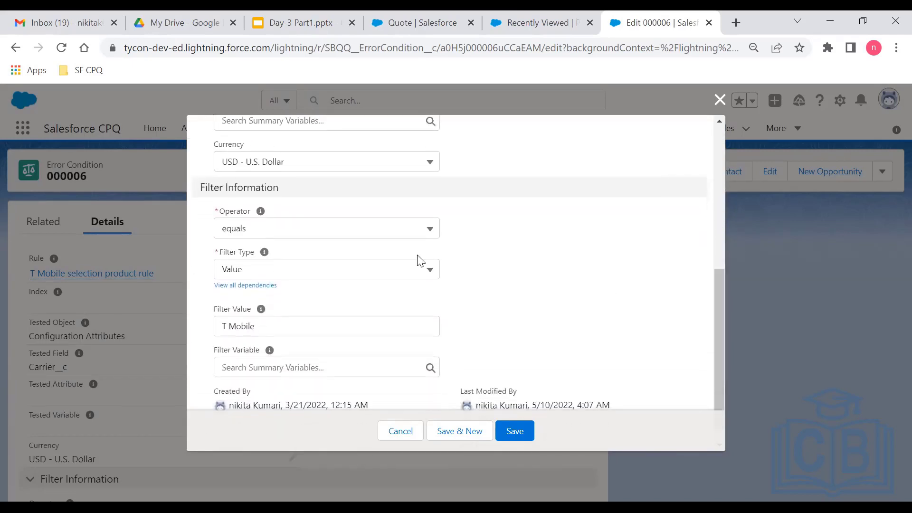
pyautogui.click(286, 273)
pyautogui.click(287, 273)
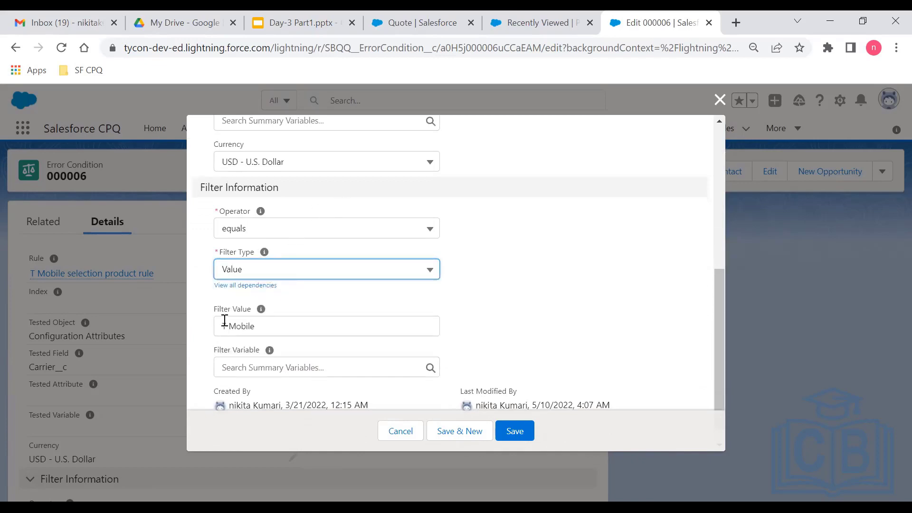
pyautogui.moveTo(223, 323); pyautogui.dragTo(263, 320)
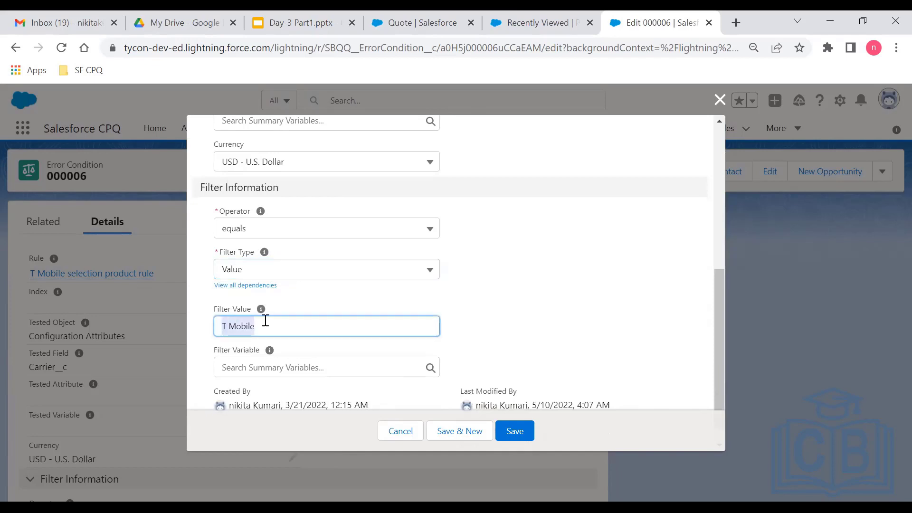
pyautogui.click(365, 325)
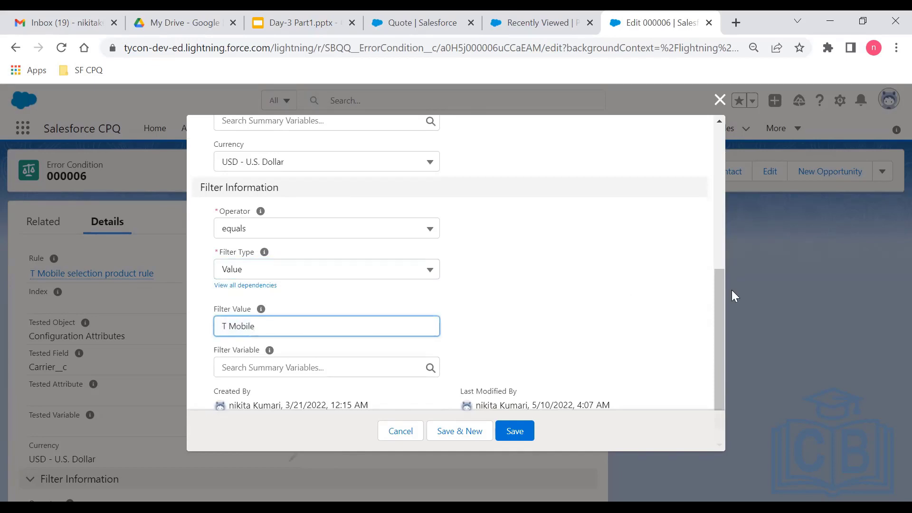
pyautogui.moveTo(717, 291)
pyautogui.mouseDown()
pyautogui.moveTo(703, 198)
pyautogui.moveTo(719, 305)
pyautogui.mouseUp()
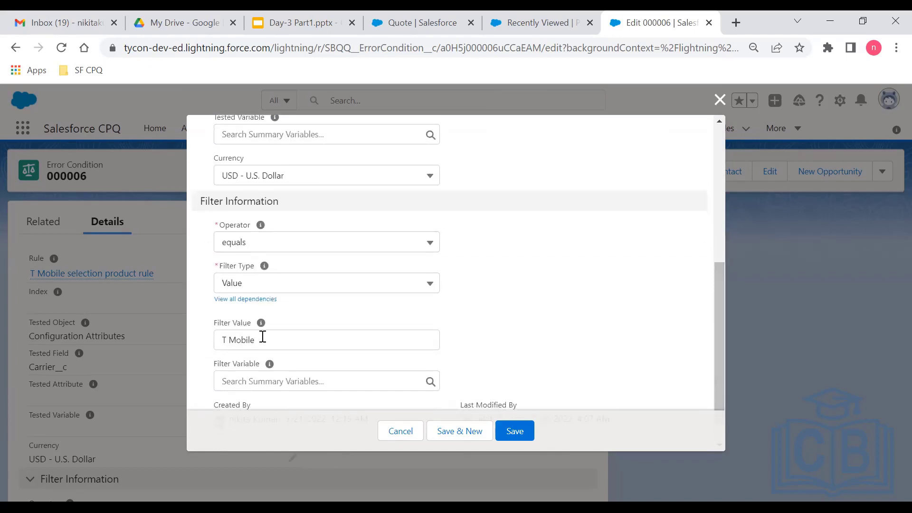
pyautogui.moveTo(263, 339); pyautogui.dragTo(205, 342)
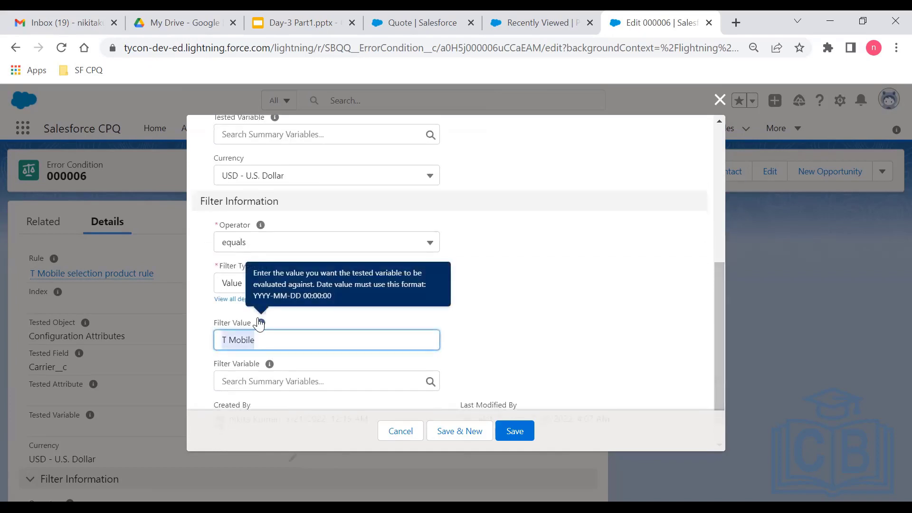
pyautogui.click(513, 297)
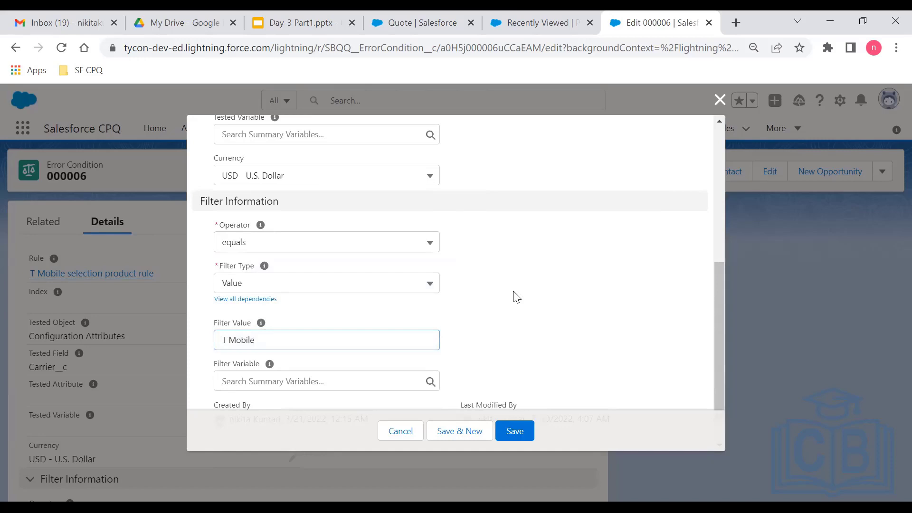
pyautogui.click(510, 433)
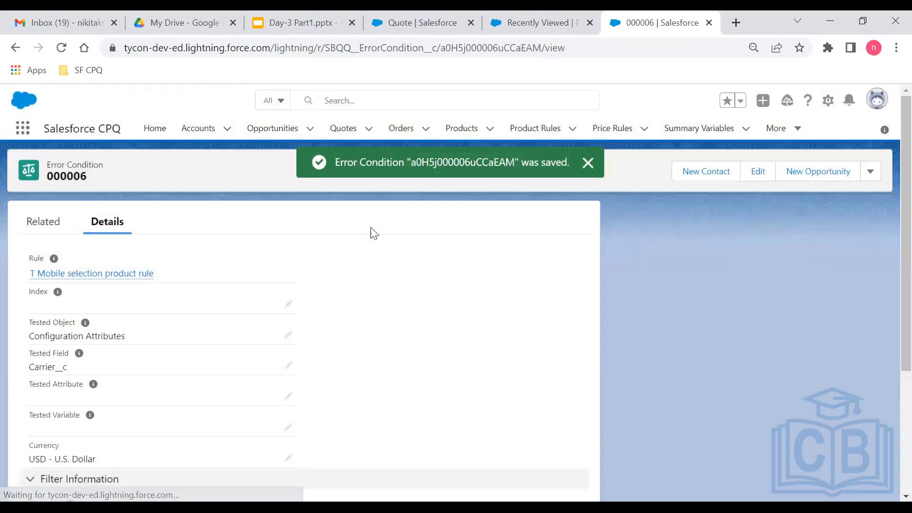
# Go back to the T Mobile selection product rule and examine its error conditions, actions and configuration rules
pyautogui.click(109, 279)
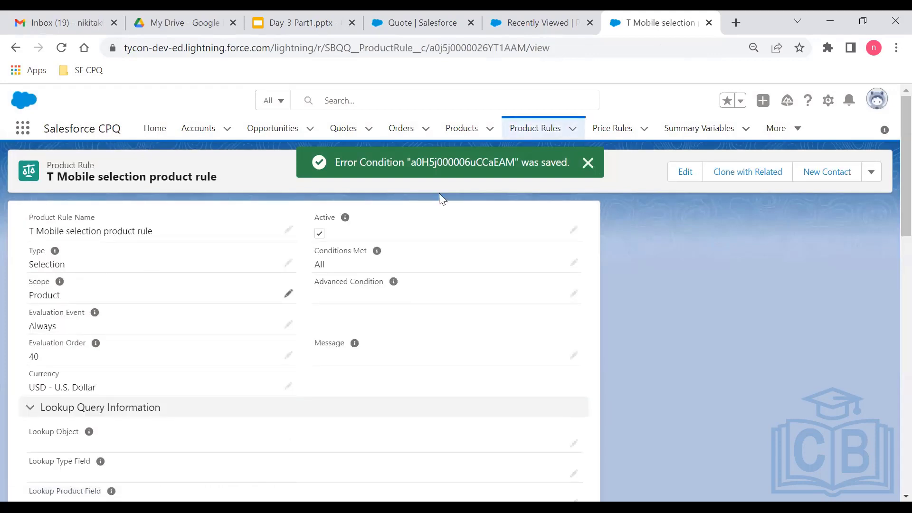
pyautogui.click(587, 169)
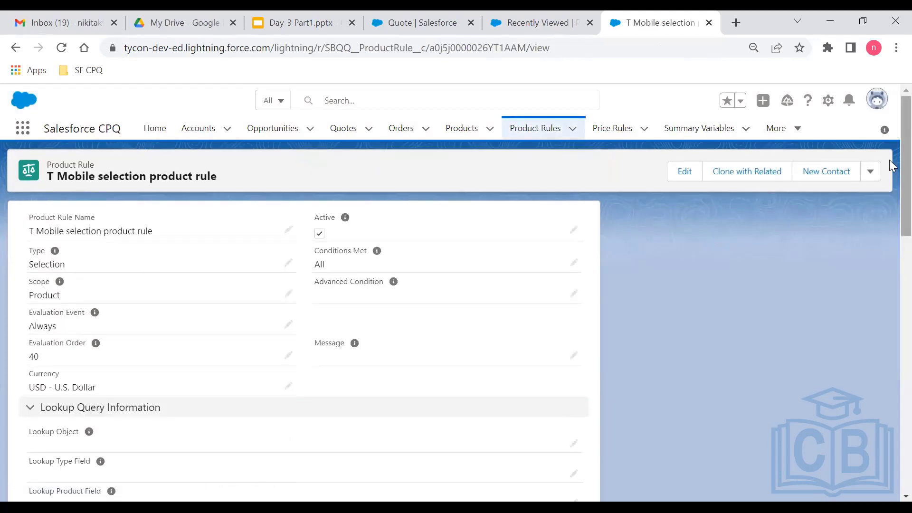
pyautogui.scroll(-2, 891, 220)
pyautogui.scroll(-5, 892, 220)
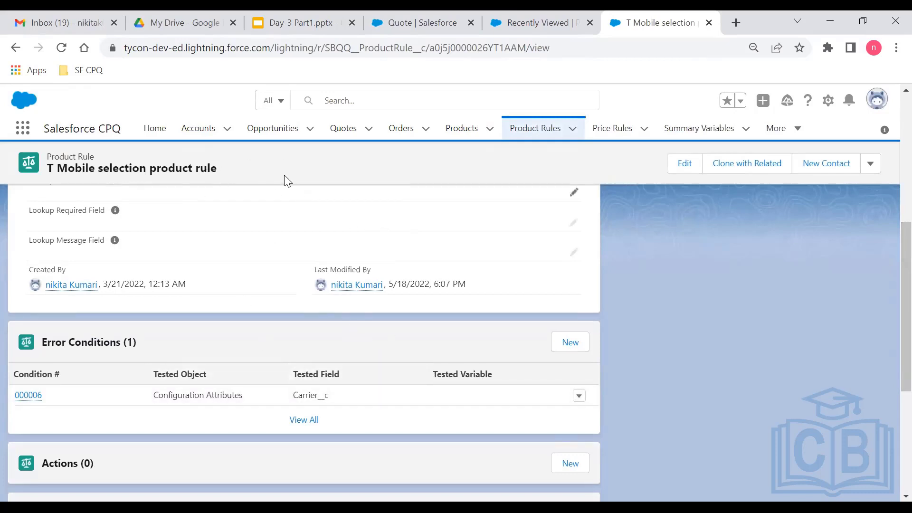
pyautogui.scroll(-3, 889, 360)
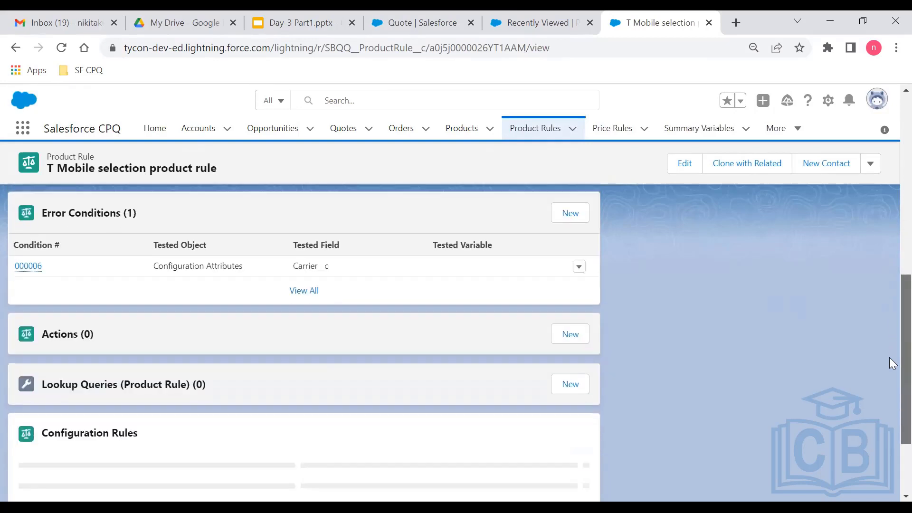
pyautogui.scroll(1, 889, 382)
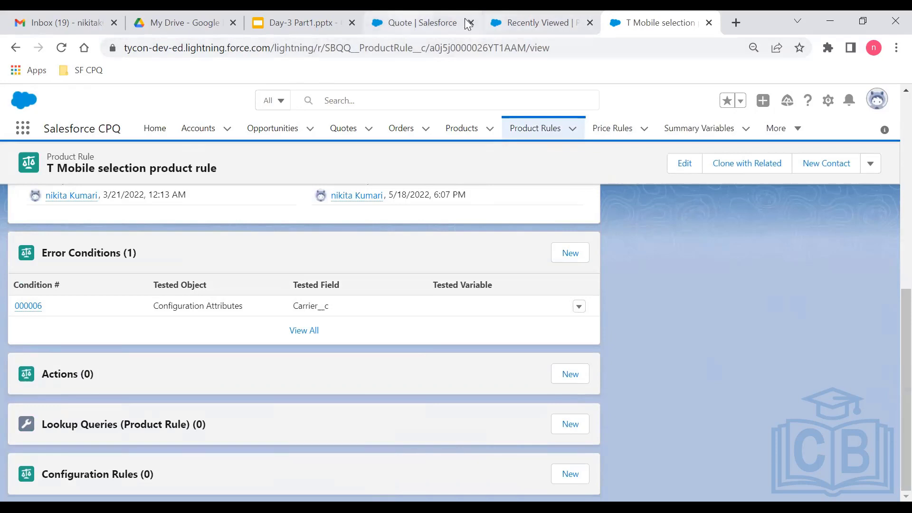
# Open the slection 1 product rule from the recently viewed rules and close the T Mobile rule's page
pyautogui.click(537, 17)
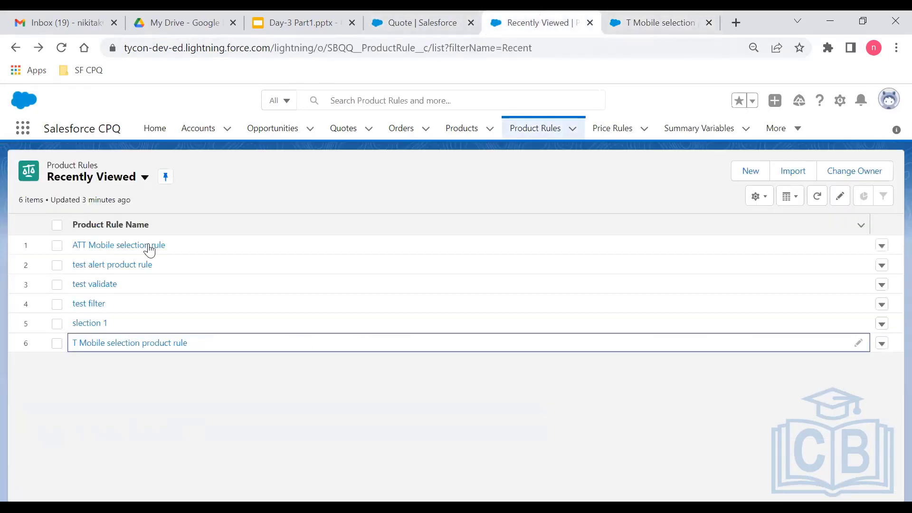
pyautogui.middleClick(86, 326)
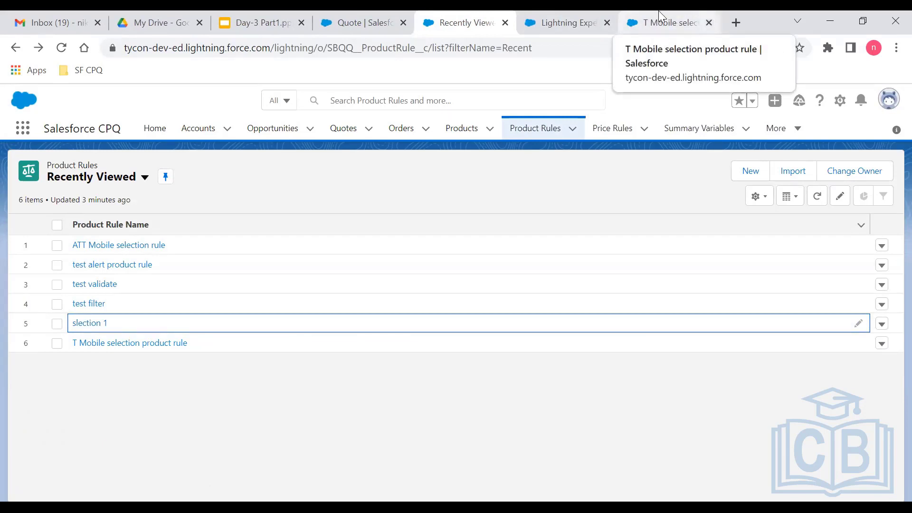
pyautogui.click(714, 30)
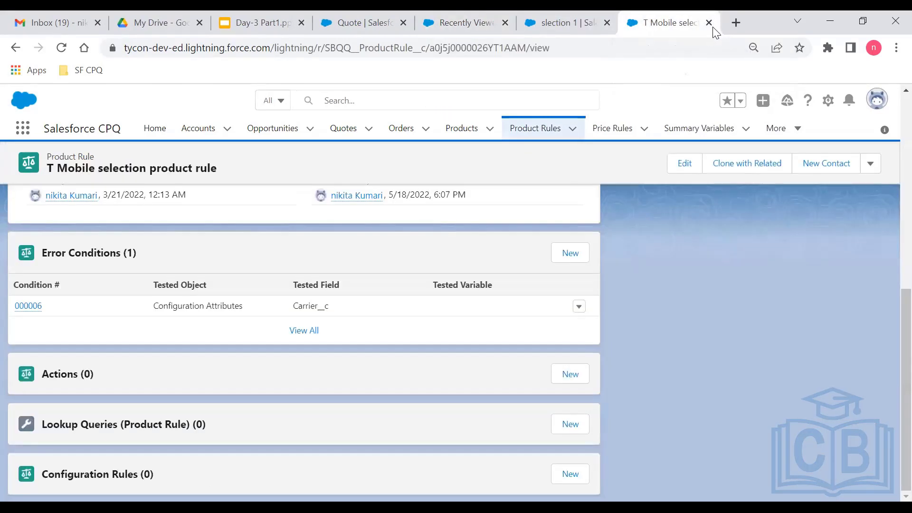
pyautogui.click(709, 23)
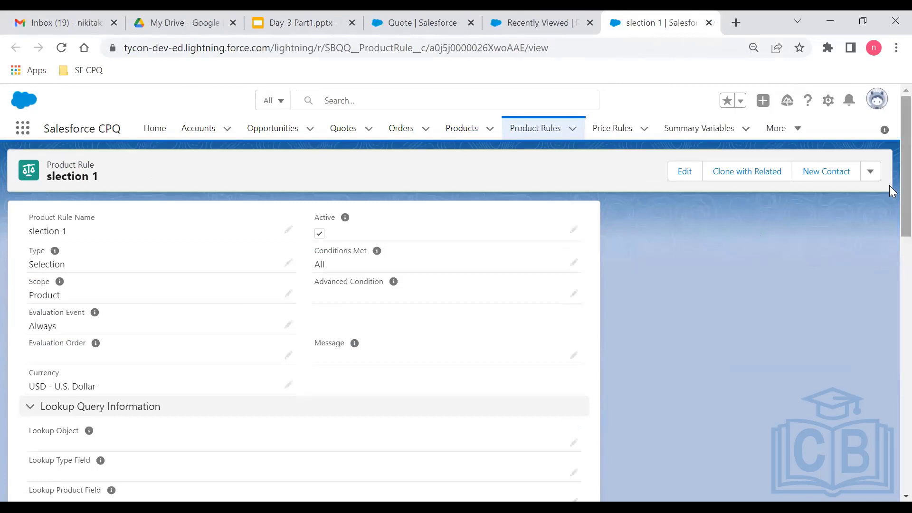
# Examine the filter information of slection 1's error condition 000003 on a separate page, and close that page
pyautogui.moveTo(889, 185); pyautogui.dragTo(889, 350)
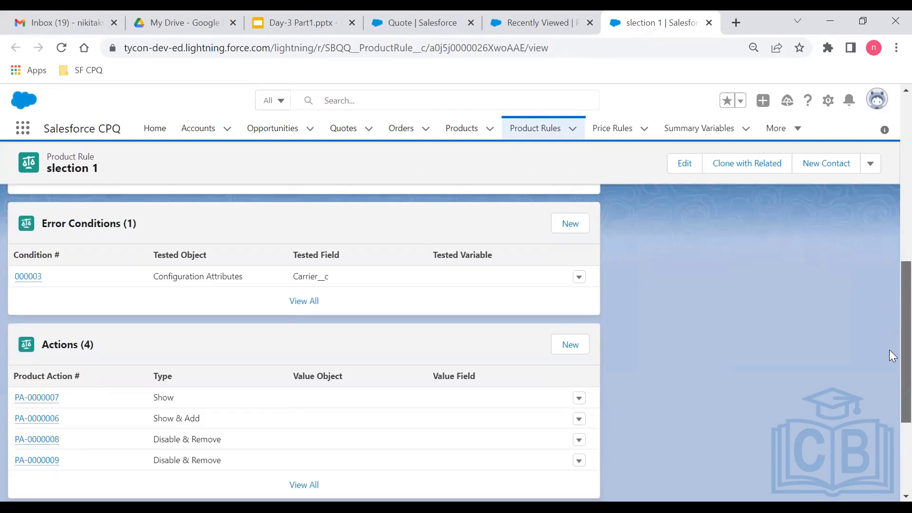
pyautogui.keyDown('ctrl'); pyautogui.click(29, 277); pyautogui.keyUp('ctrl')
pyautogui.click(669, 12)
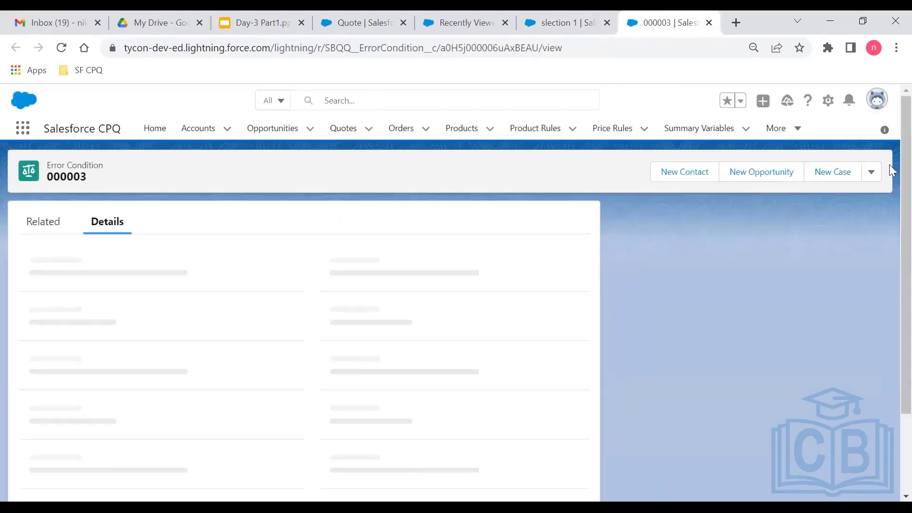
pyautogui.moveTo(891, 147); pyautogui.dragTo(889, 249)
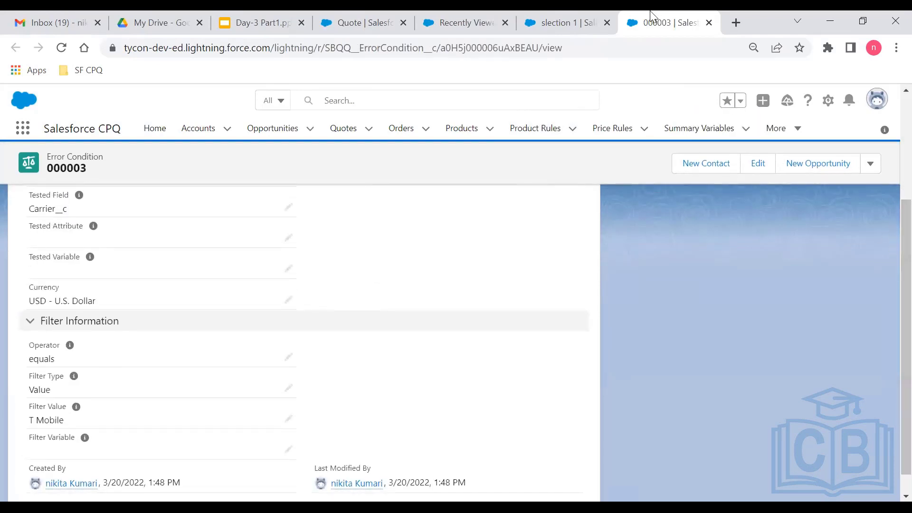
pyautogui.click(708, 23)
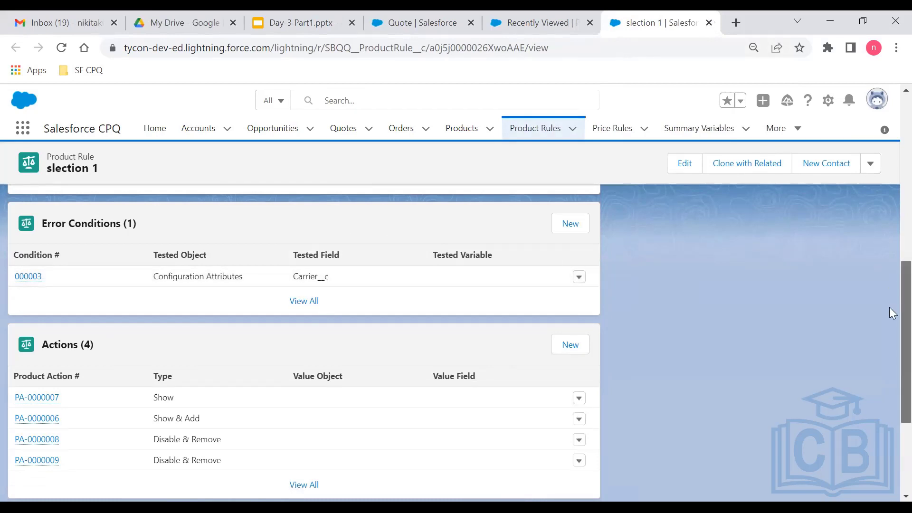
# Review the slection 1 rule's product actions and open the Show action PA-0000007 for editing
pyautogui.scroll(-2, 890, 310)
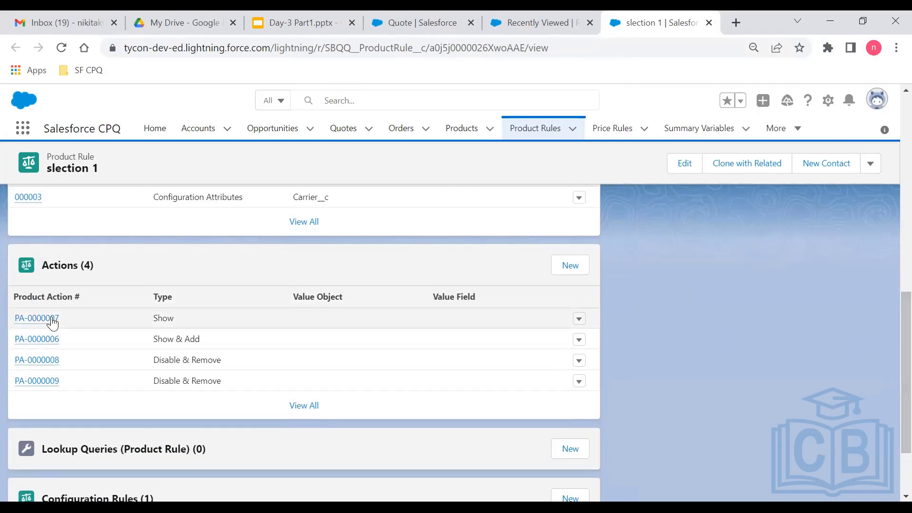
pyautogui.moveTo(52, 325)
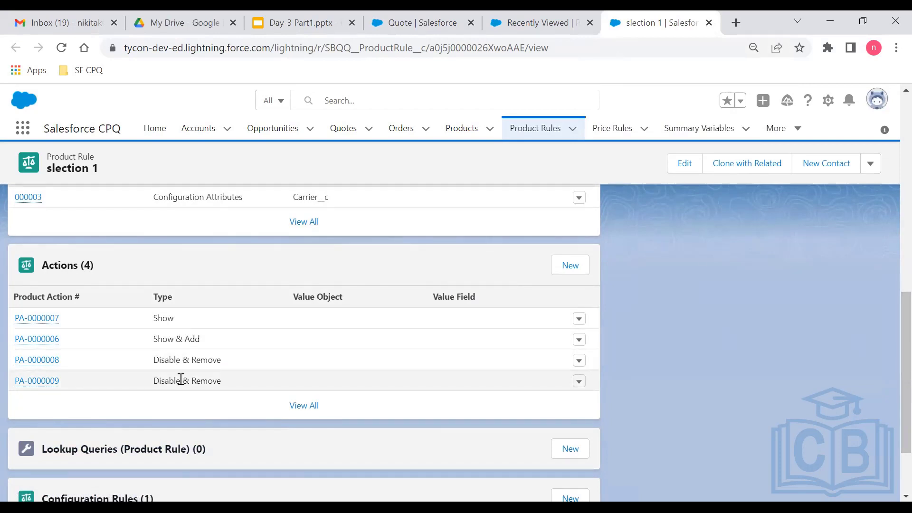
pyautogui.click(52, 325)
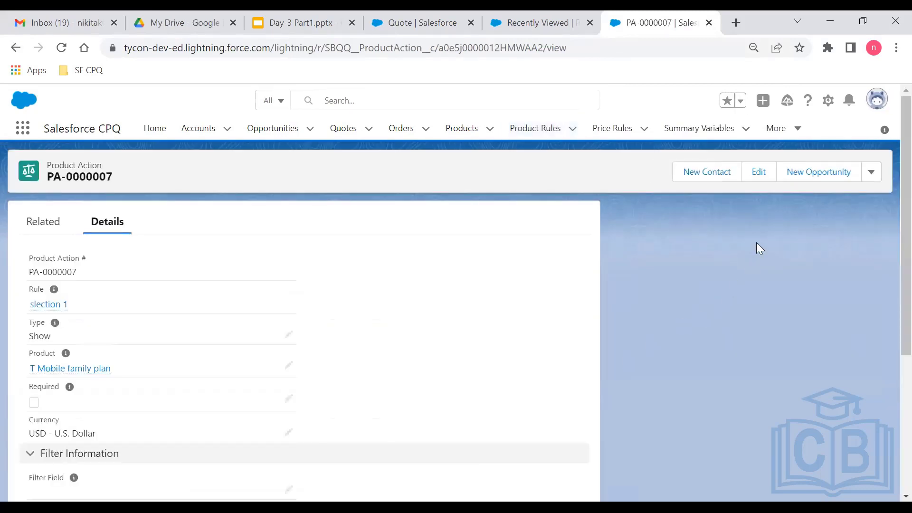
pyautogui.click(763, 177)
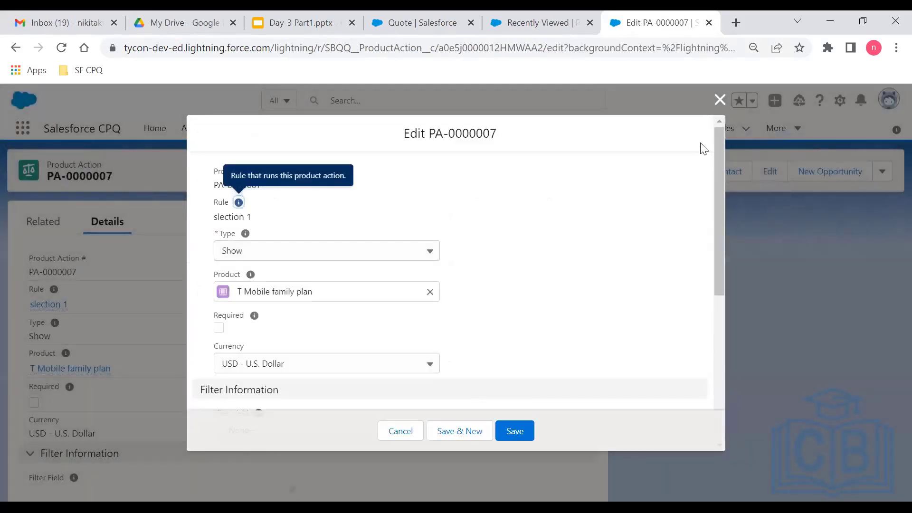
# Review the available types for product action PA-0000007, keeping Show selected
pyautogui.click(340, 252)
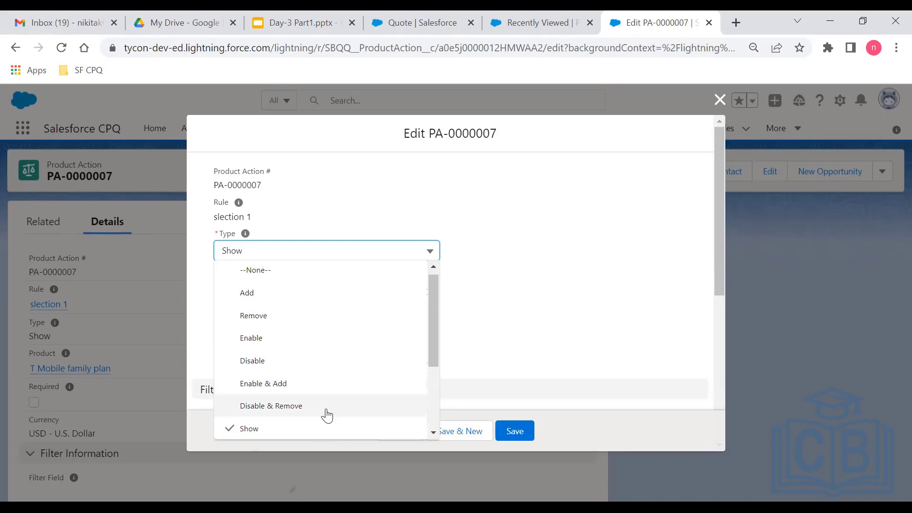
pyautogui.moveTo(431, 322); pyautogui.dragTo(431, 385)
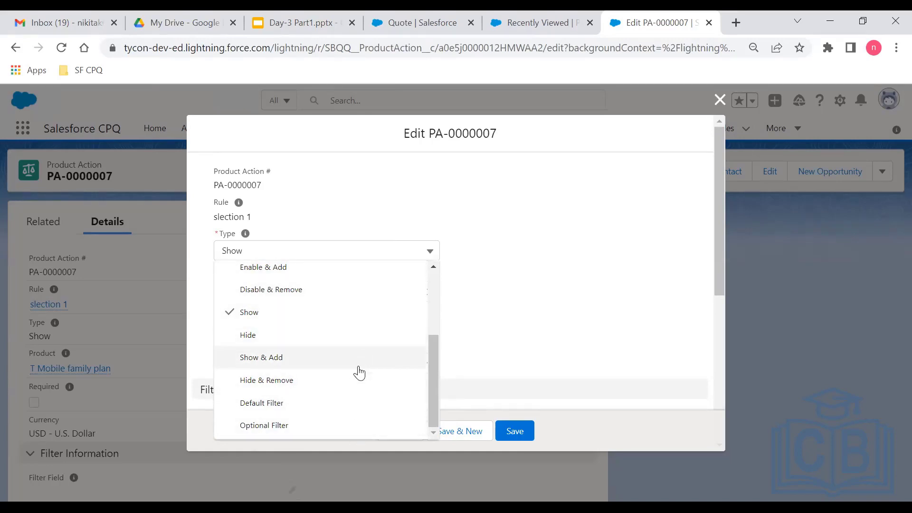
pyautogui.click(362, 234)
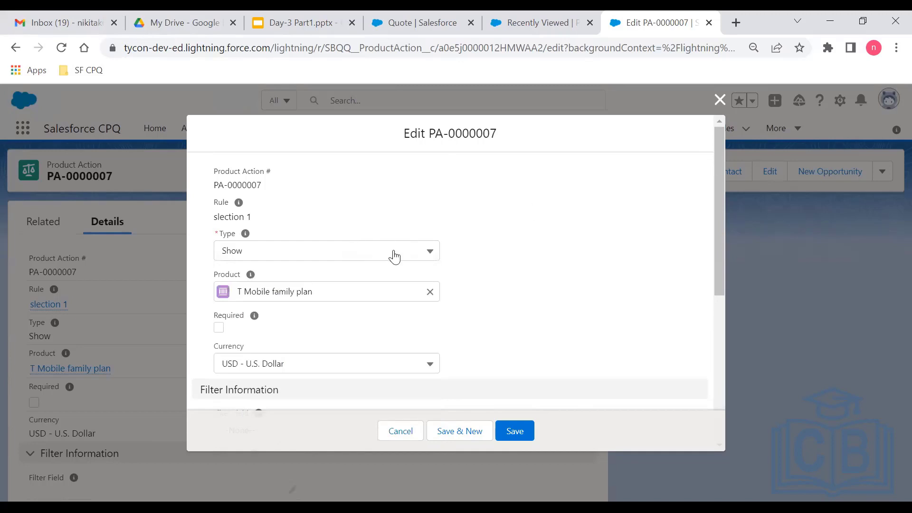
pyautogui.click(394, 256)
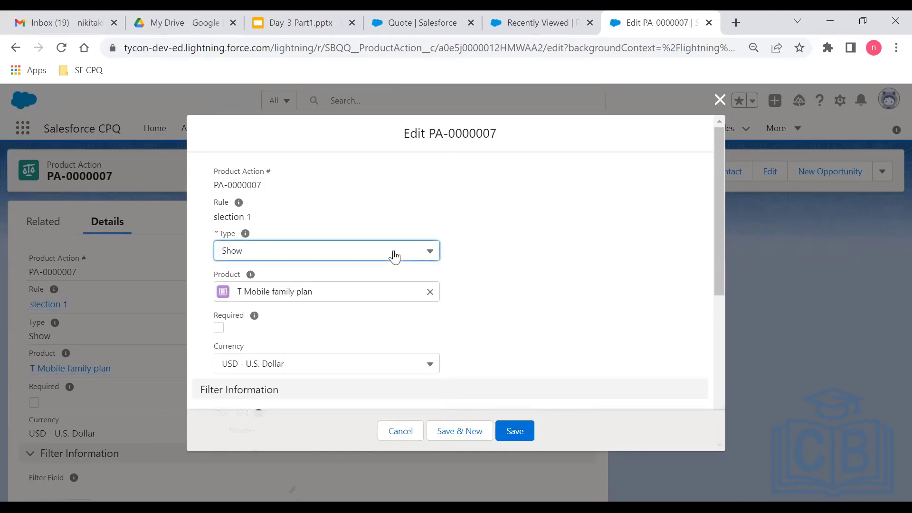
pyautogui.click(434, 227)
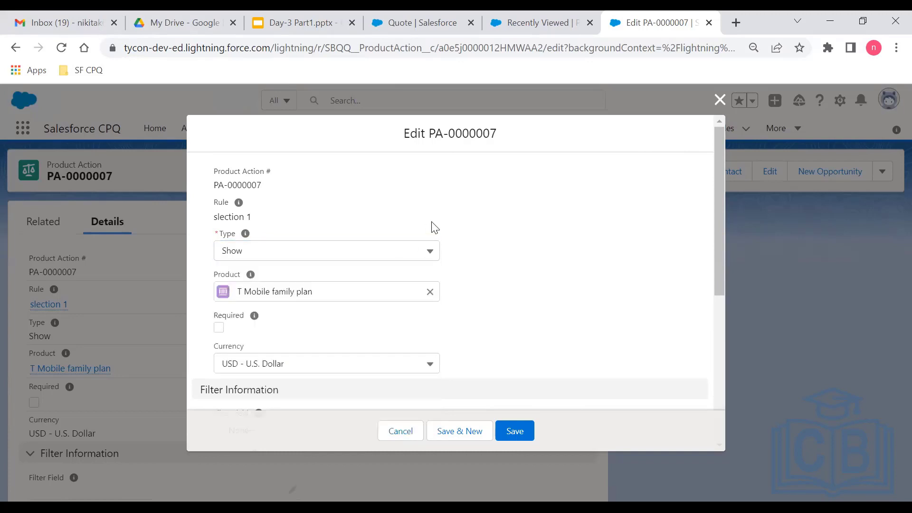
pyautogui.click(299, 251)
pyautogui.click(299, 251)
pyautogui.click(299, 251)
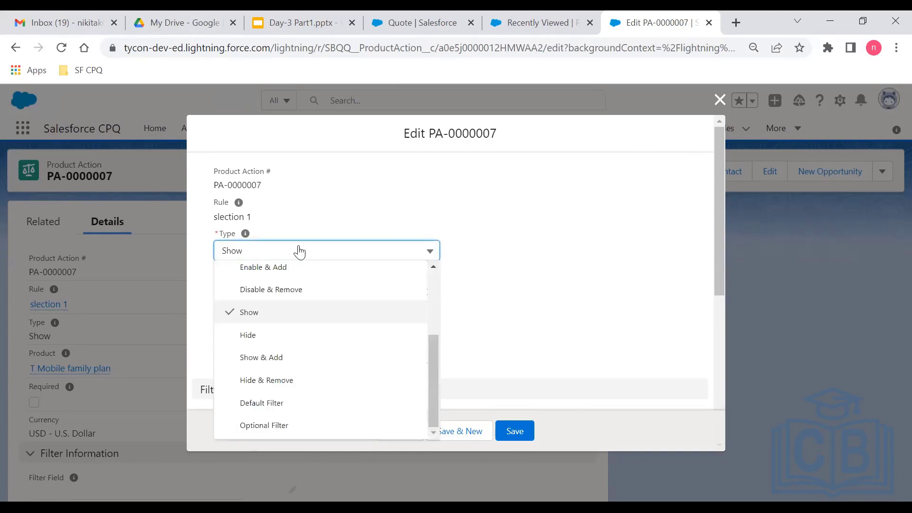
pyautogui.click(299, 251)
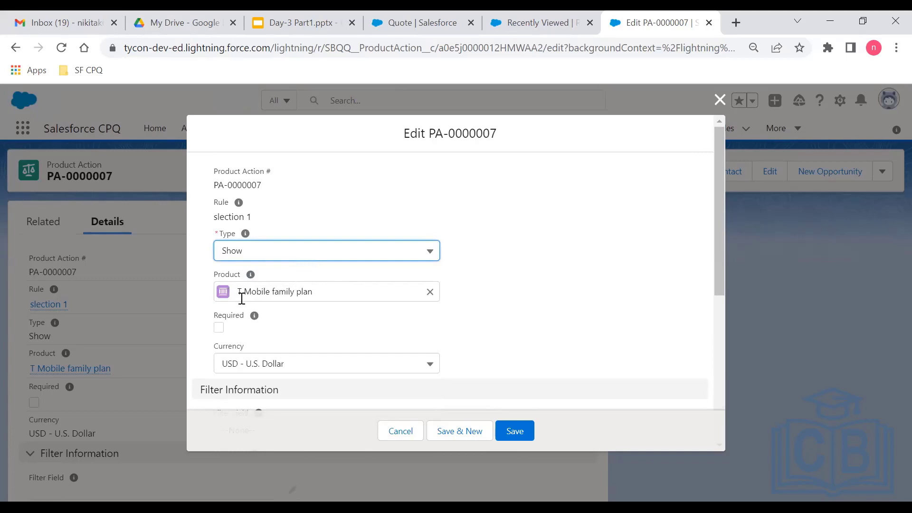
# Clear the action's product and look it up again with "t mob", choosing T Mobile family plan
pyautogui.click(431, 295)
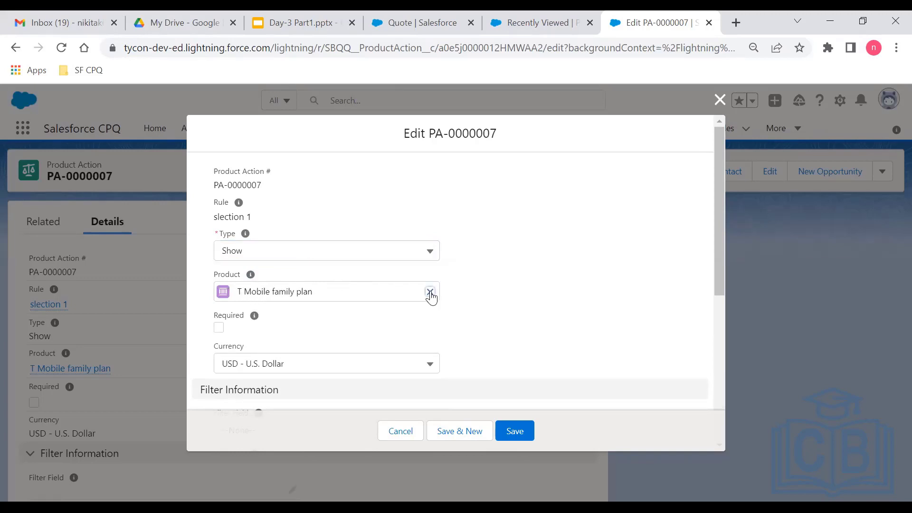
pyautogui.write('t mob')
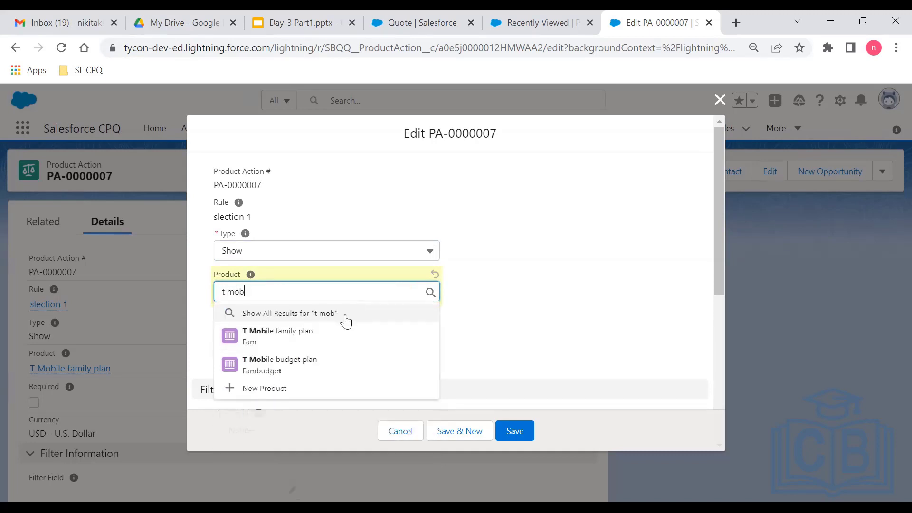
pyautogui.click(342, 333)
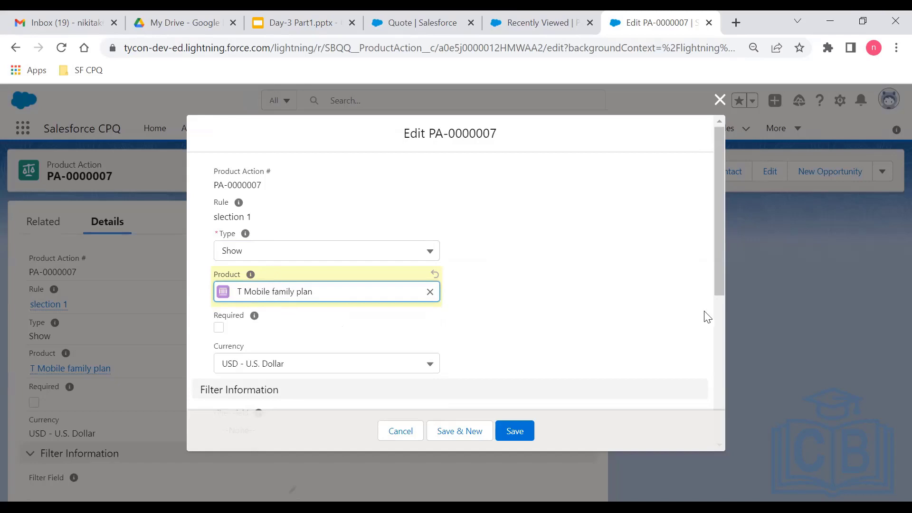
pyautogui.rightClick(721, 322)
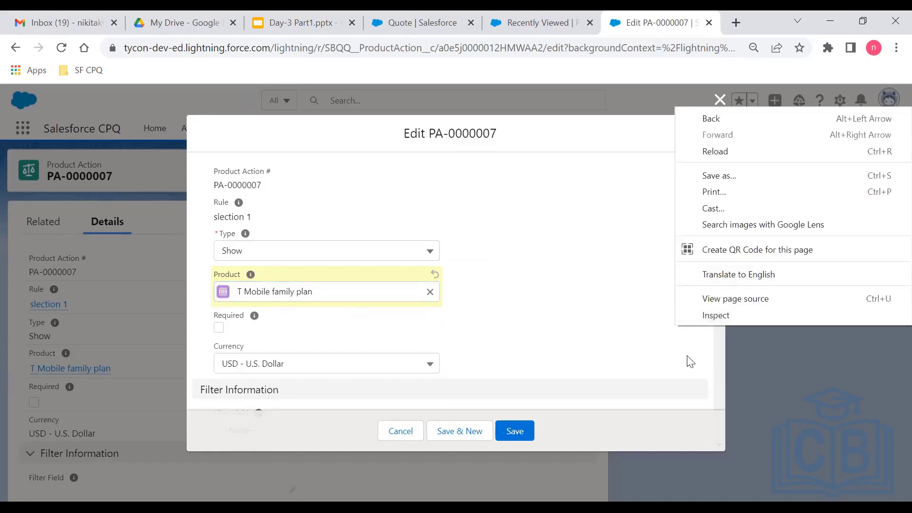
pyautogui.click(205, 233)
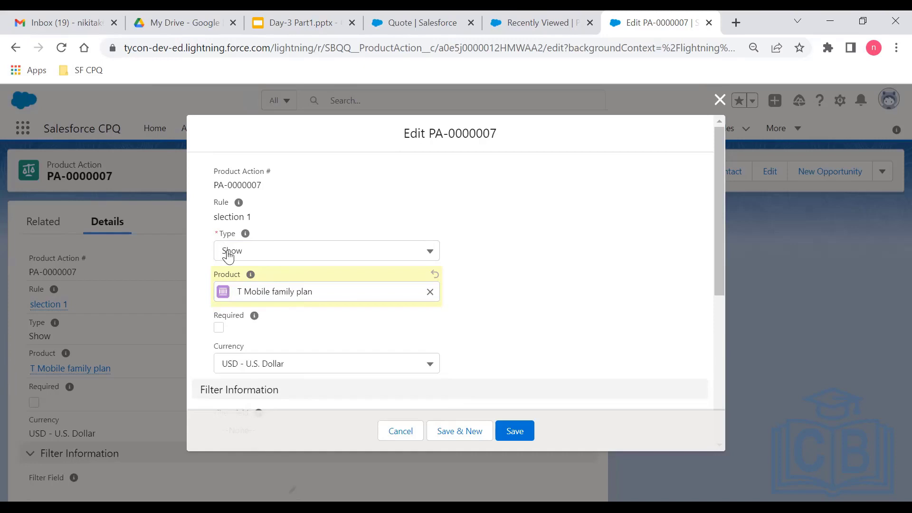
# Toggle the action's Required option on and back off, review its filter information, and save PA-0000007
pyautogui.click(219, 329)
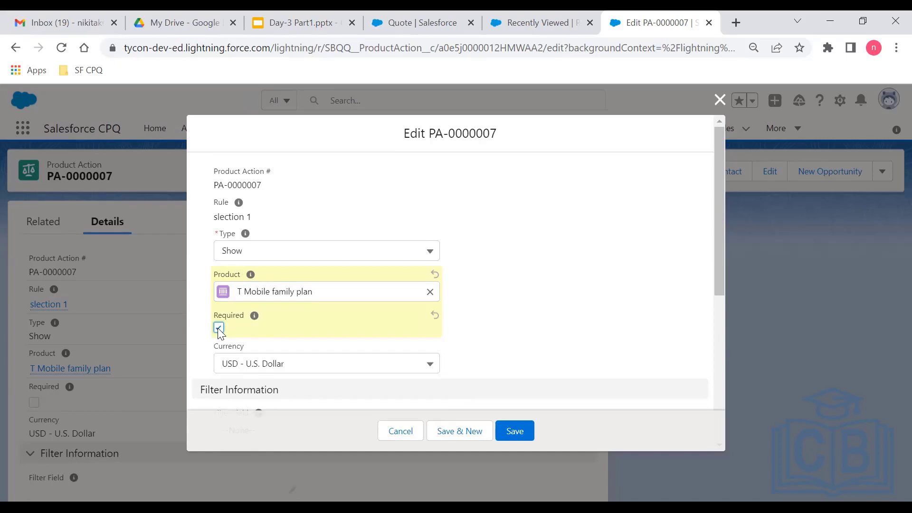
pyautogui.click(218, 328)
pyautogui.moveTo(716, 201); pyautogui.dragTo(718, 280)
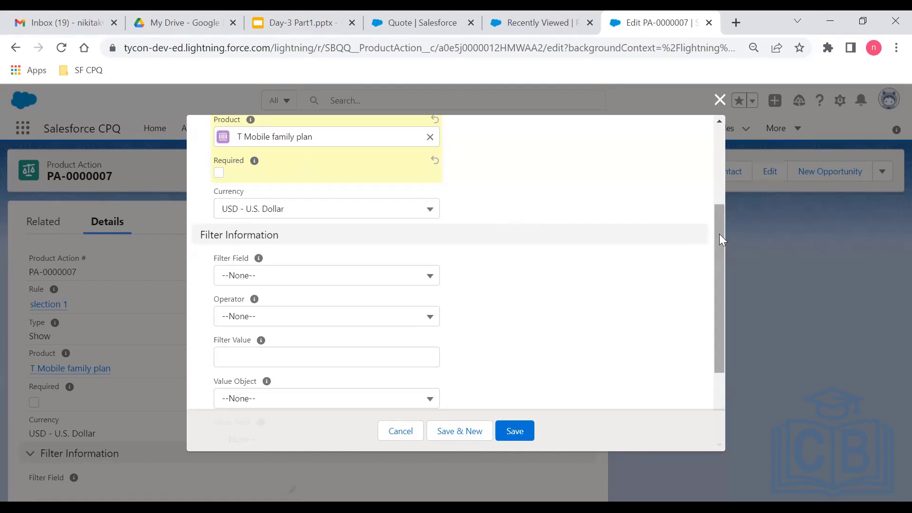
pyautogui.moveTo(719, 234); pyautogui.dragTo(721, 144)
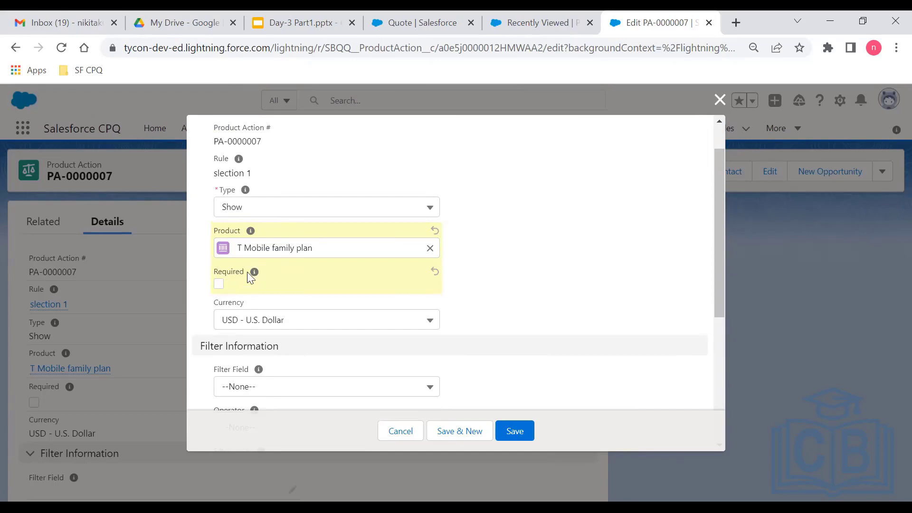
pyautogui.moveTo(249, 279)
pyautogui.click(519, 437)
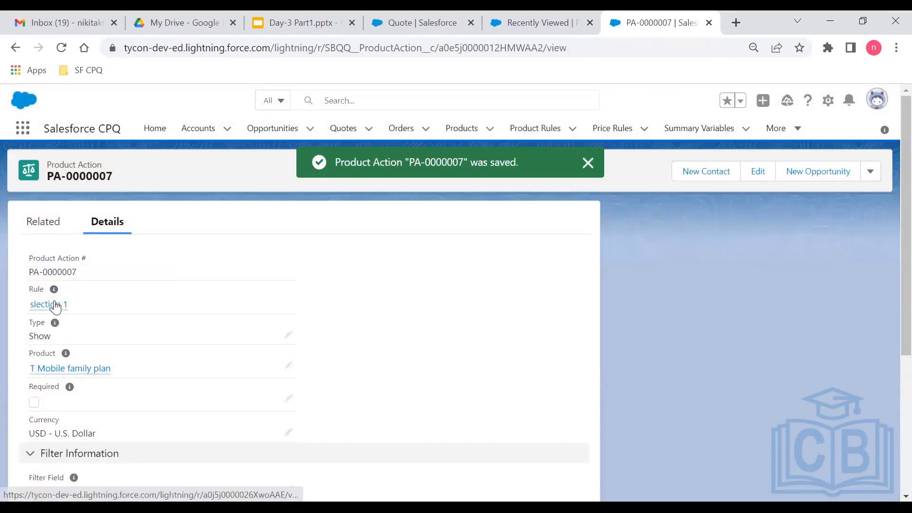
# Return to the slection 1 product rule and open its actions PA-0000006, PA-0000008 and PA-0000009 on separate pages
pyautogui.click(56, 300)
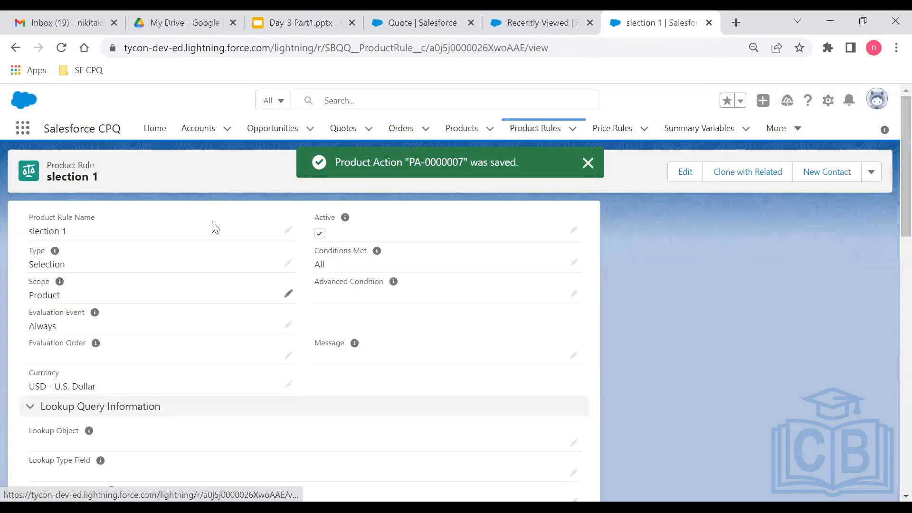
pyautogui.click(588, 162)
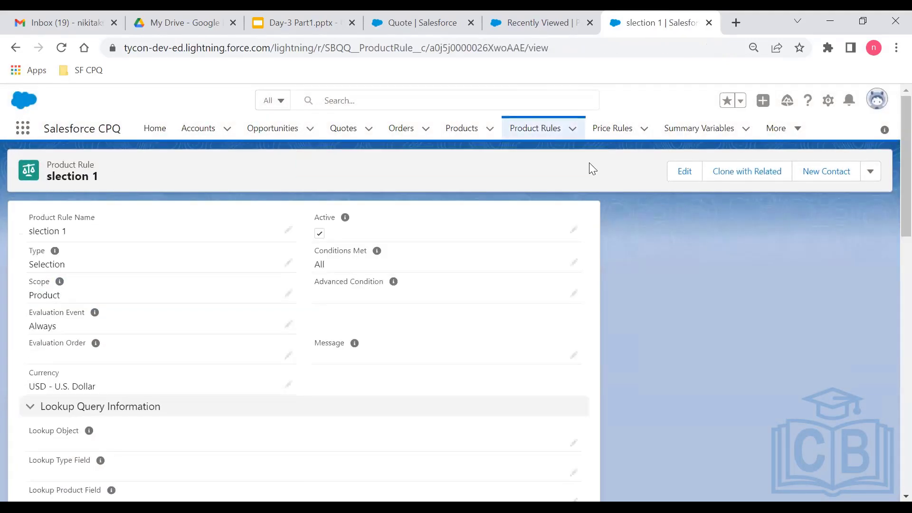
pyautogui.rightClick(889, 303)
pyautogui.click(889, 388)
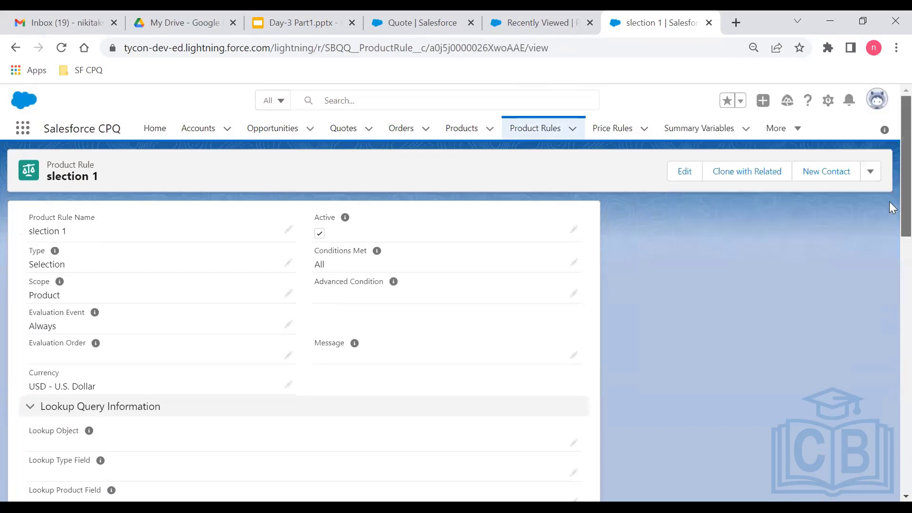
pyautogui.scroll(-10, 890, 311)
pyautogui.scroll(-4, 889, 383)
pyautogui.scroll(4, 889, 374)
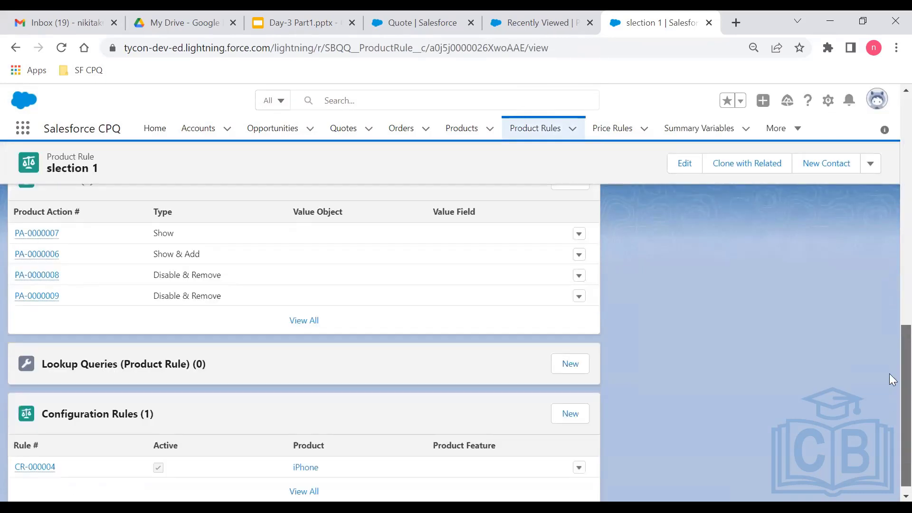
pyautogui.scroll(-1, 889, 385)
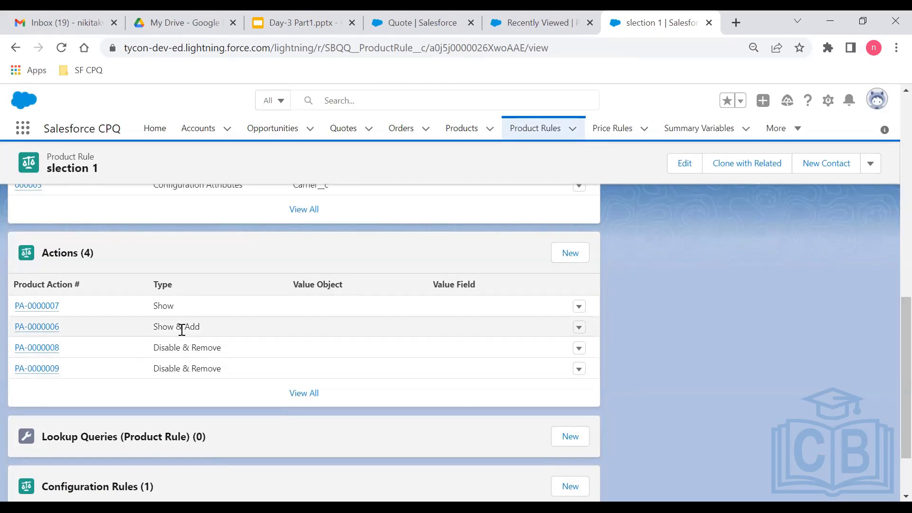
pyautogui.middleClick(58, 327)
pyautogui.middleClick(48, 348)
pyautogui.middleClick(47, 369)
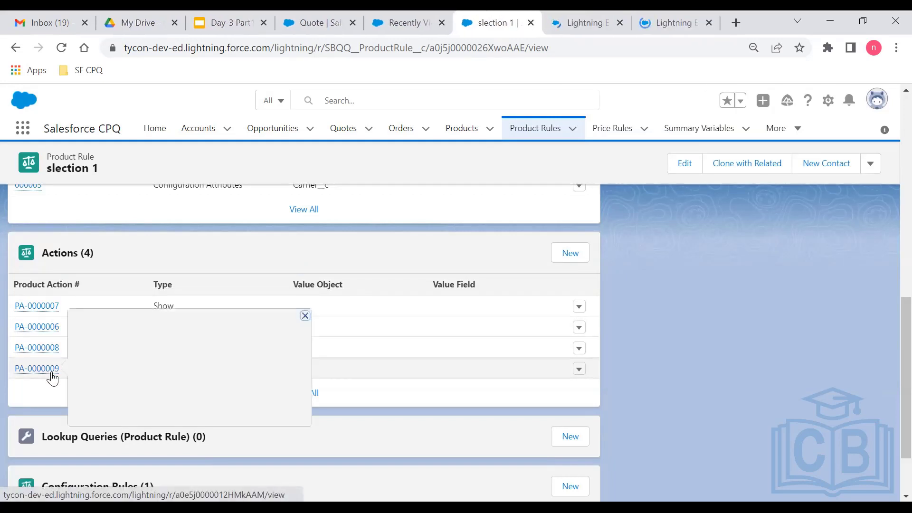
# Examine the type and product of actions PA-0000006, PA-0000008 and PA-0000009
pyautogui.click(547, 13)
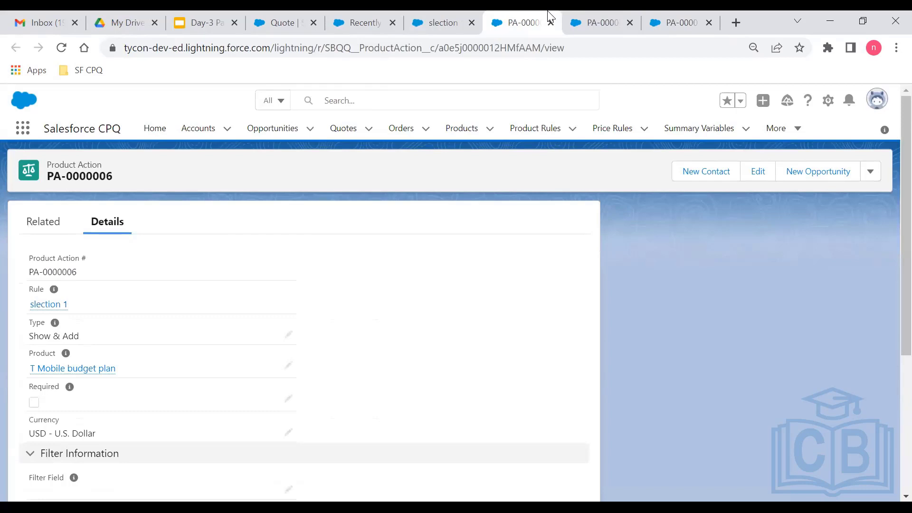
pyautogui.moveTo(71, 375)
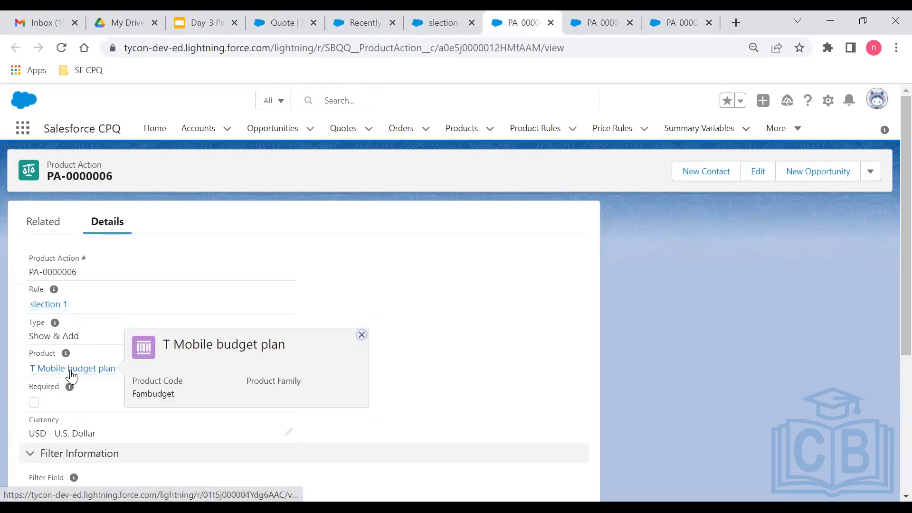
pyautogui.click(593, 14)
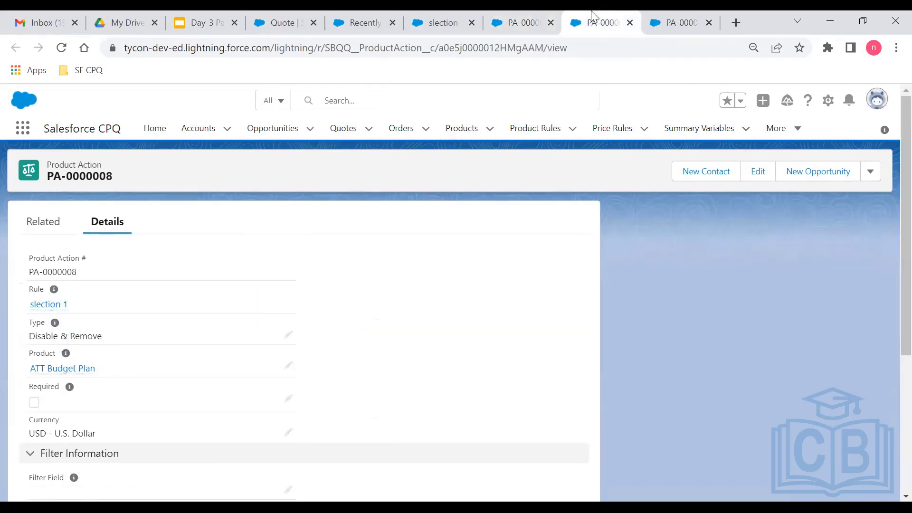
pyautogui.moveTo(61, 369)
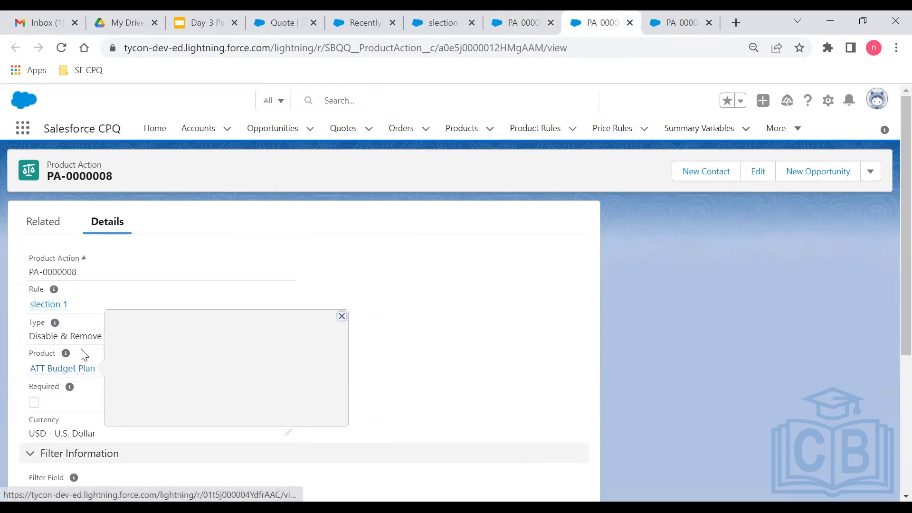
pyautogui.click(677, 17)
pyautogui.moveTo(65, 355)
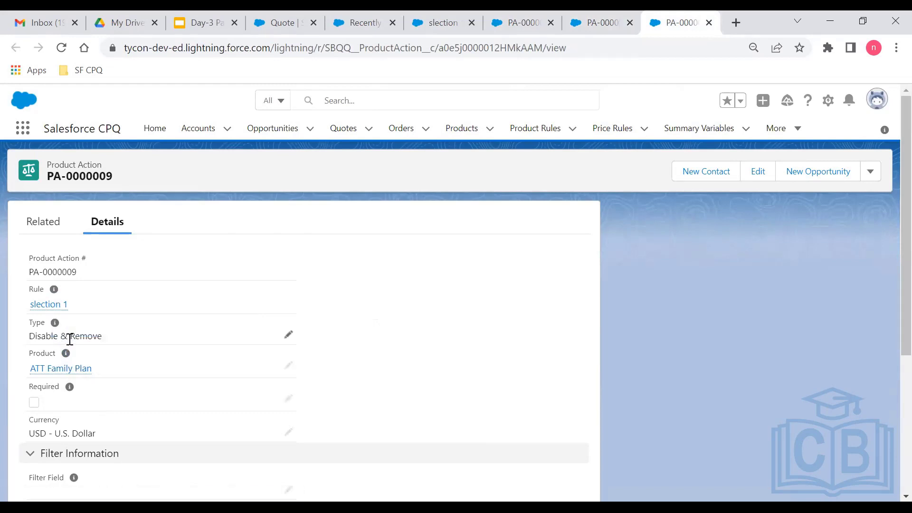
pyautogui.moveTo(81, 373)
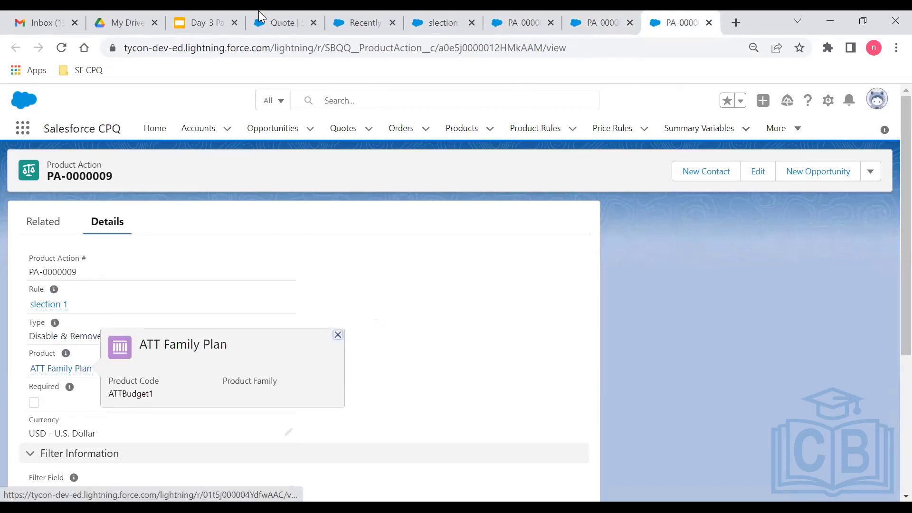
# Switch to the quote, open the iPhone bundle's configuration, and try to save it with Carrier set to None
pyautogui.click(271, 12)
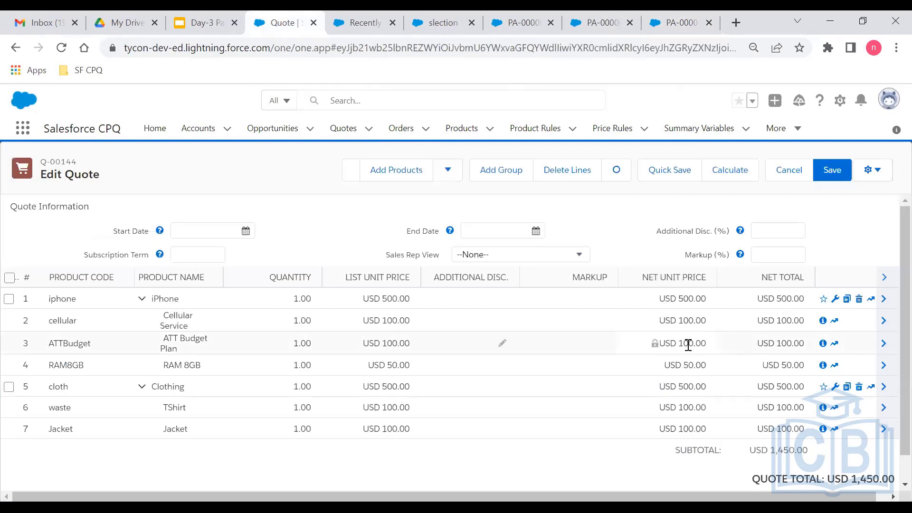
pyautogui.click(834, 300)
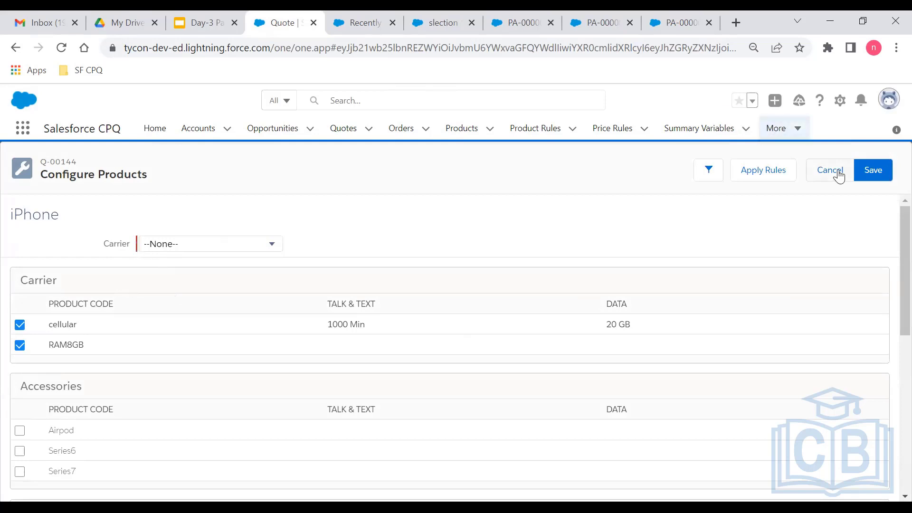
pyautogui.click(875, 172)
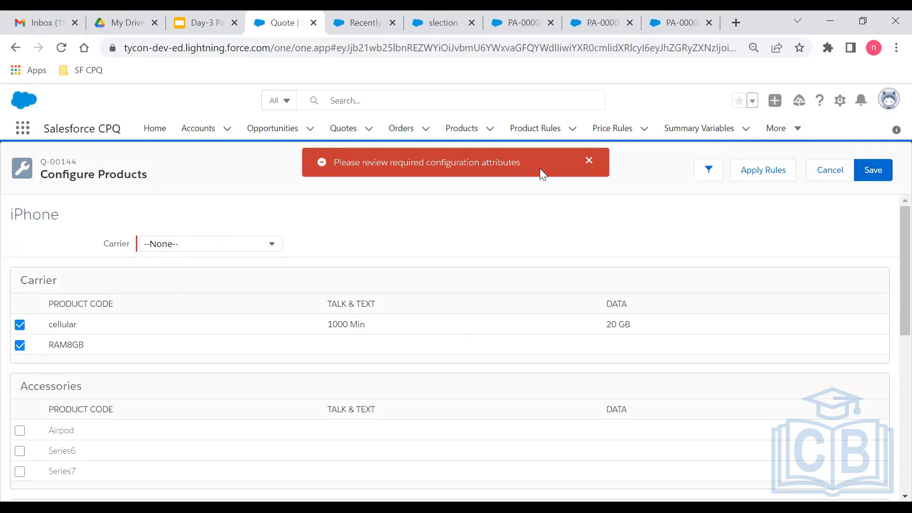
pyautogui.click(583, 157)
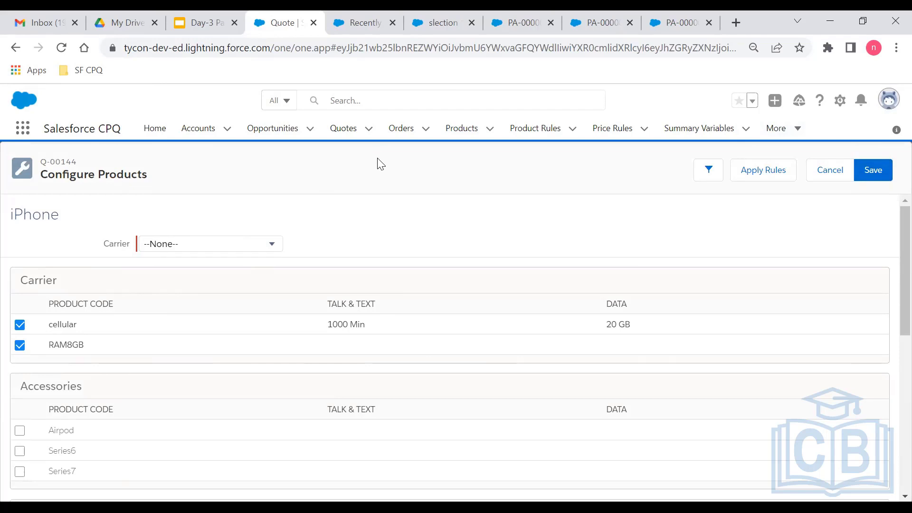
# Try T Mobile as the iPhone bundle's Carrier, return it to None, and review the Other Options
pyautogui.click(230, 249)
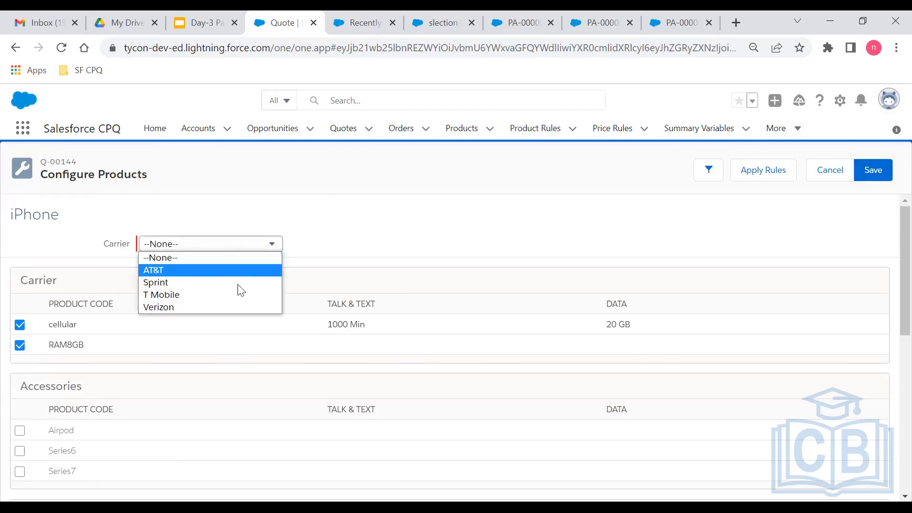
pyautogui.click(211, 295)
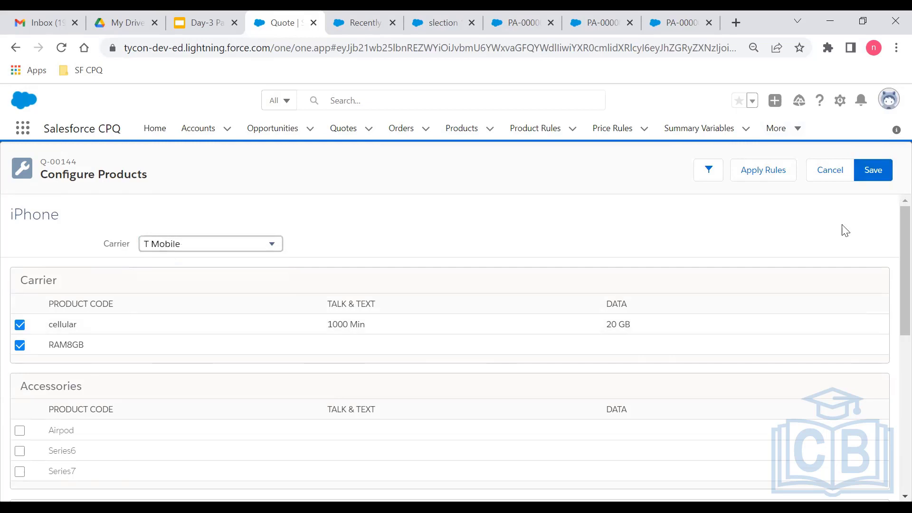
pyautogui.click(228, 248)
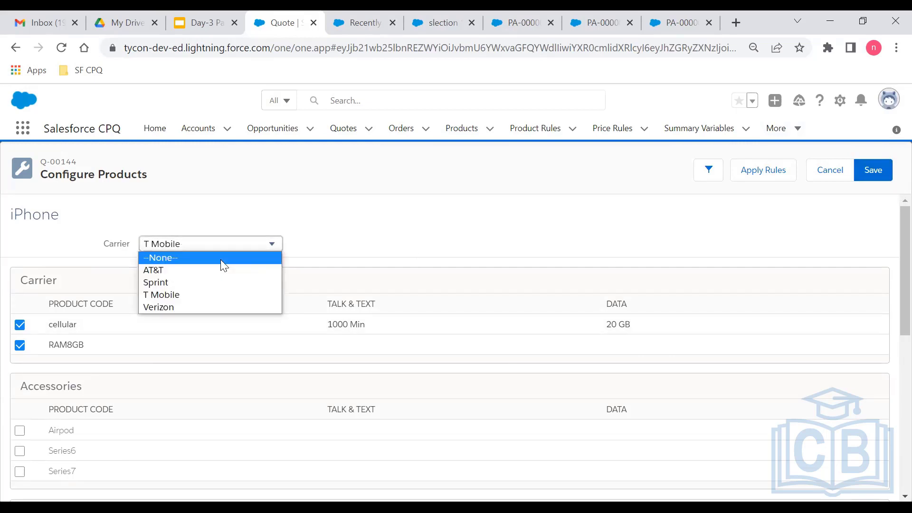
pyautogui.click(222, 261)
pyautogui.moveTo(893, 244); pyautogui.dragTo(892, 401)
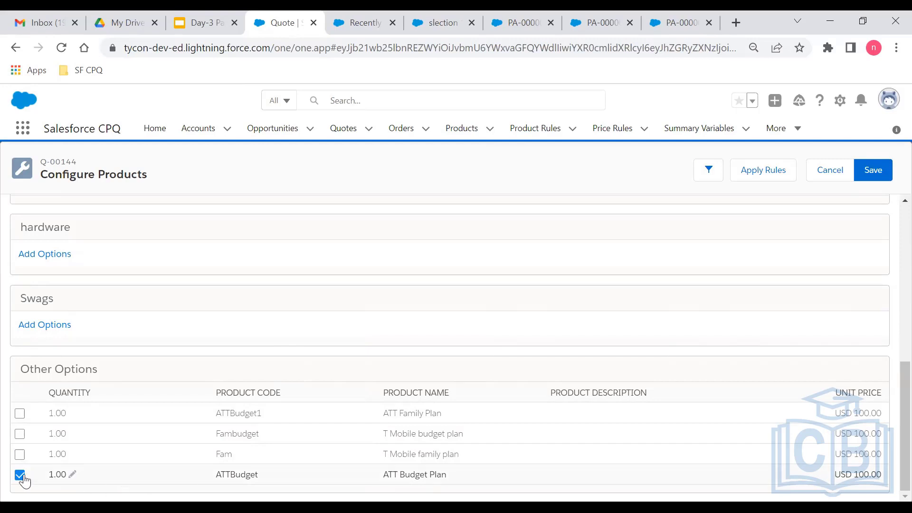
# Search the products for "iphone" and open the iPhone product record
pyautogui.click(385, 18)
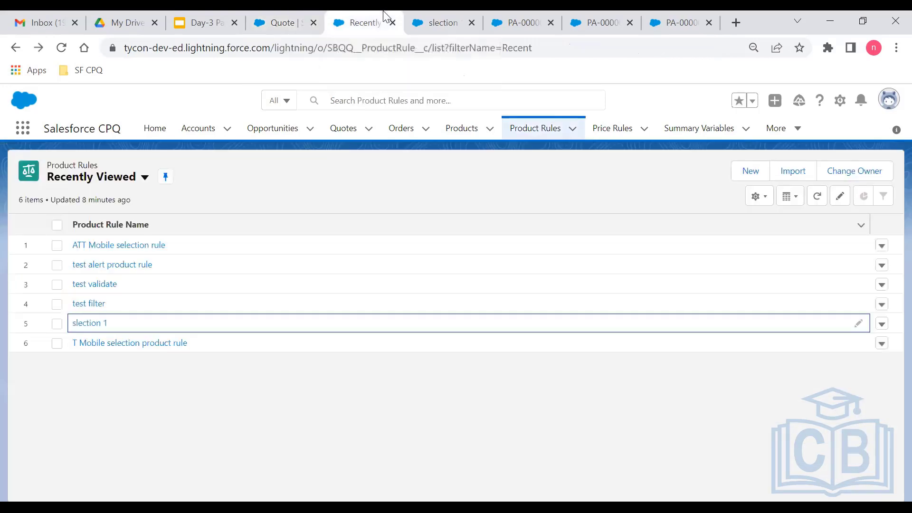
pyautogui.click(442, 18)
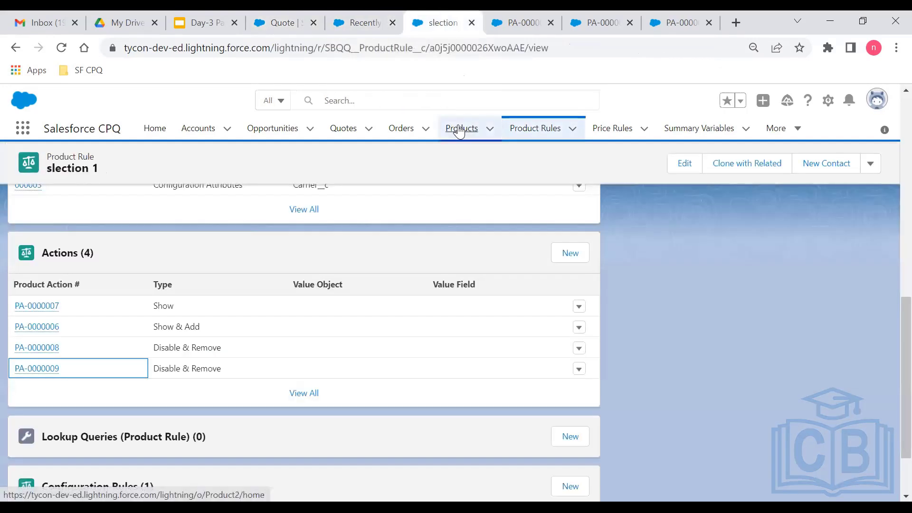
pyautogui.click(460, 132)
pyautogui.click(465, 100)
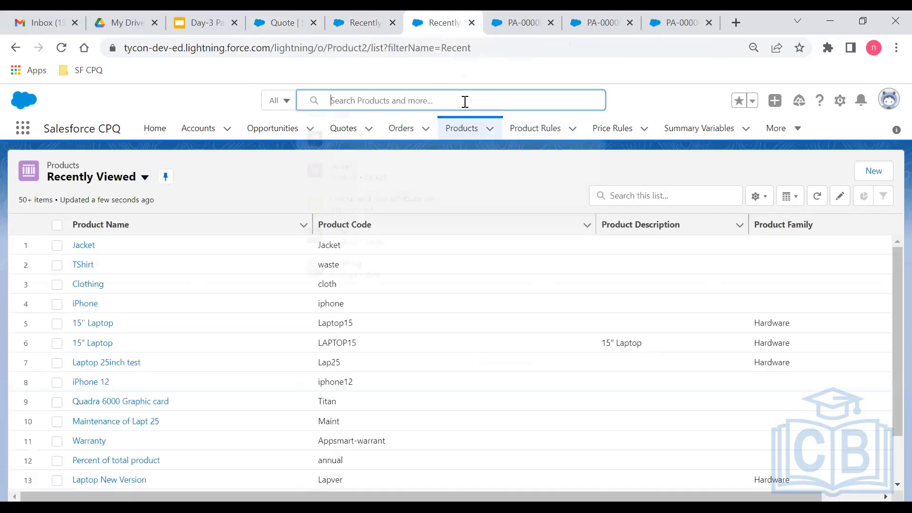
pyautogui.write('iphone')
pyautogui.press('Return')
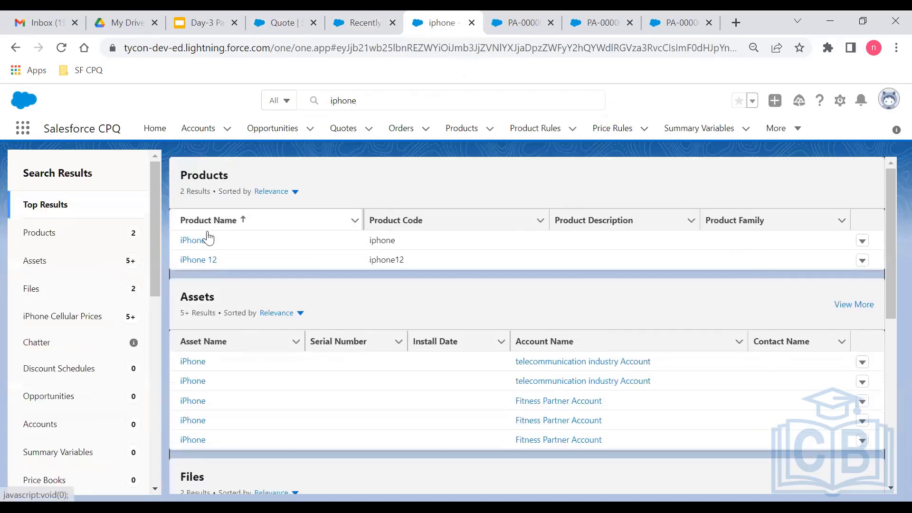
pyautogui.click(209, 238)
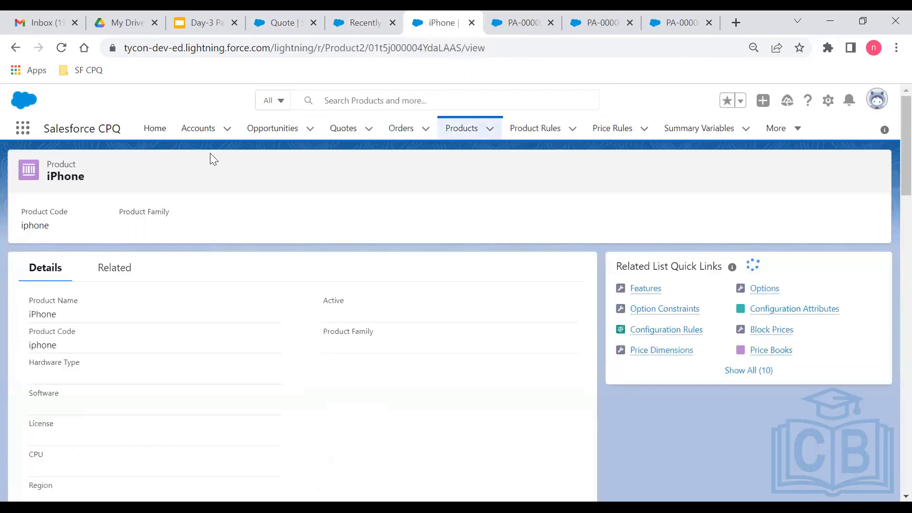
# Check the bundle configuration on the quote, then open the full options list from the iPhone product's related records
pyautogui.click(252, 19)
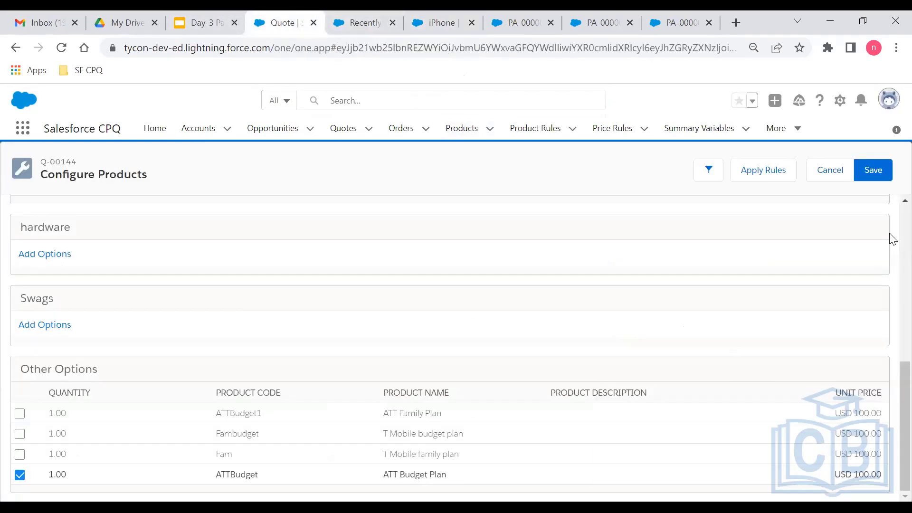
pyautogui.scroll(10, 892, 232)
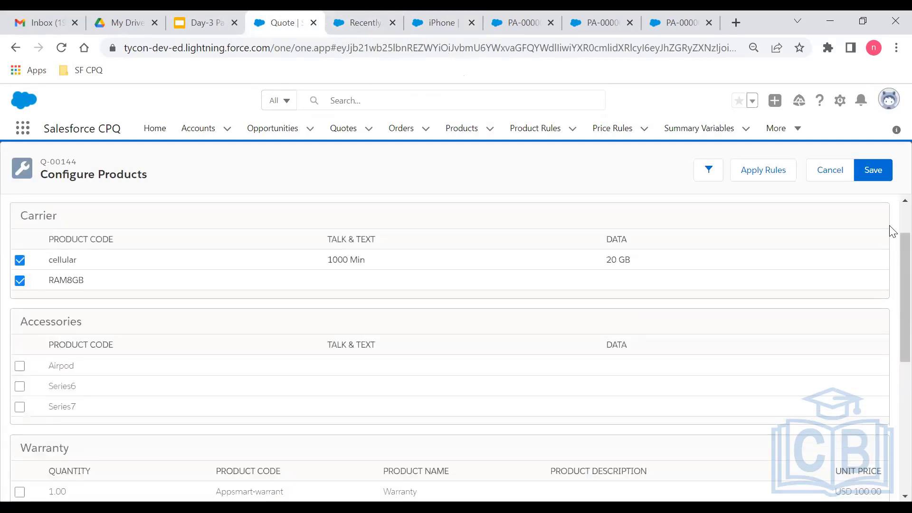
pyautogui.click(450, 19)
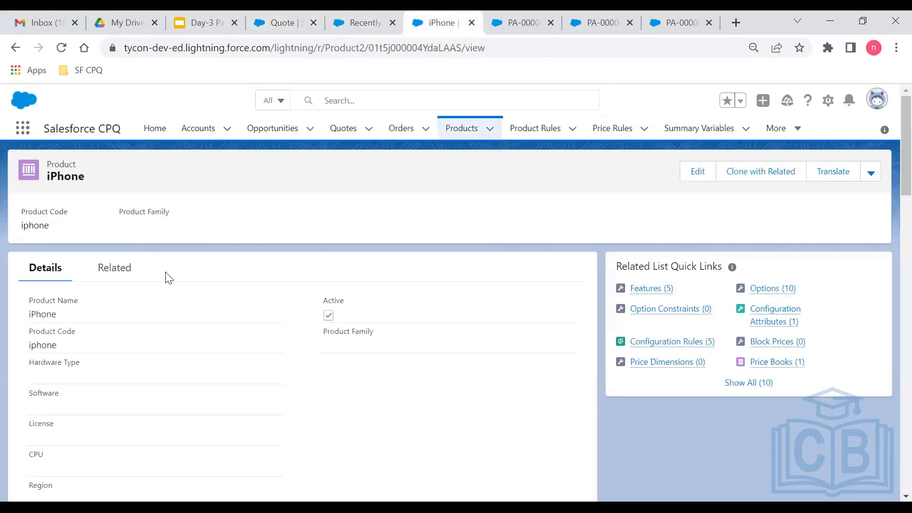
pyautogui.click(121, 270)
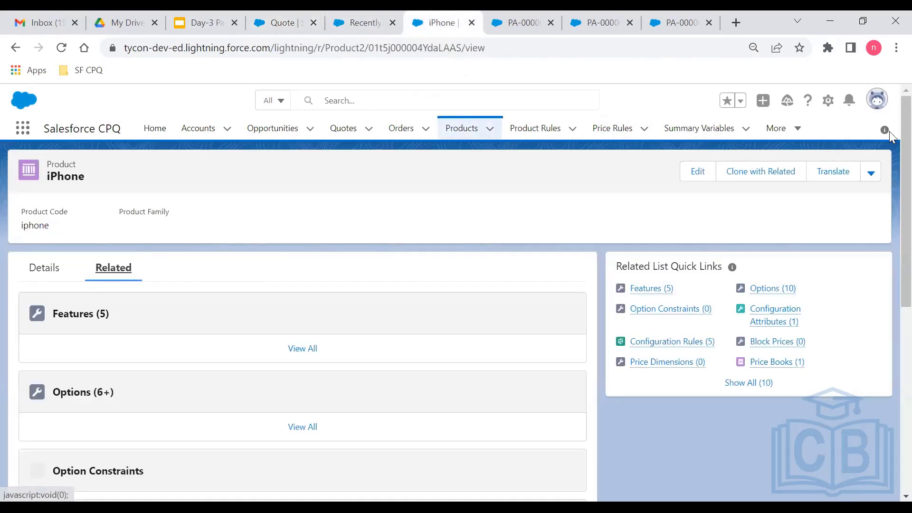
pyautogui.scroll(-3, 890, 224)
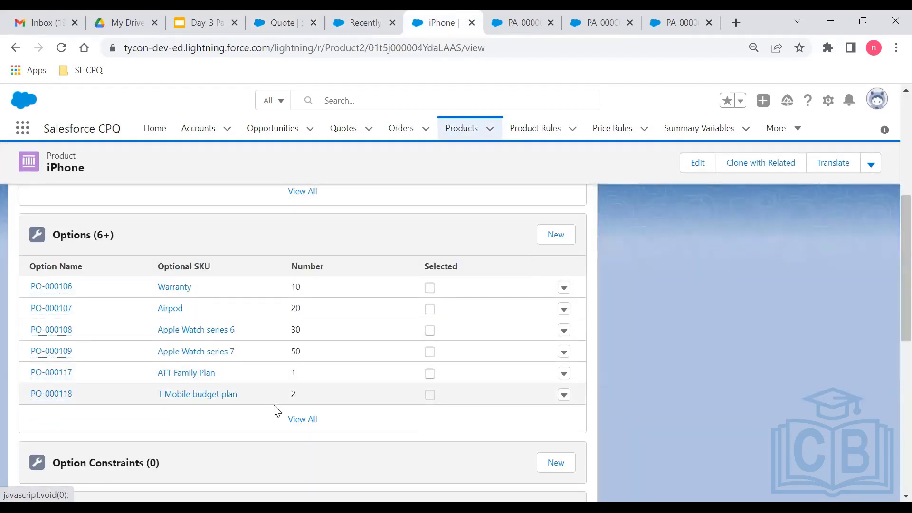
pyautogui.click(296, 419)
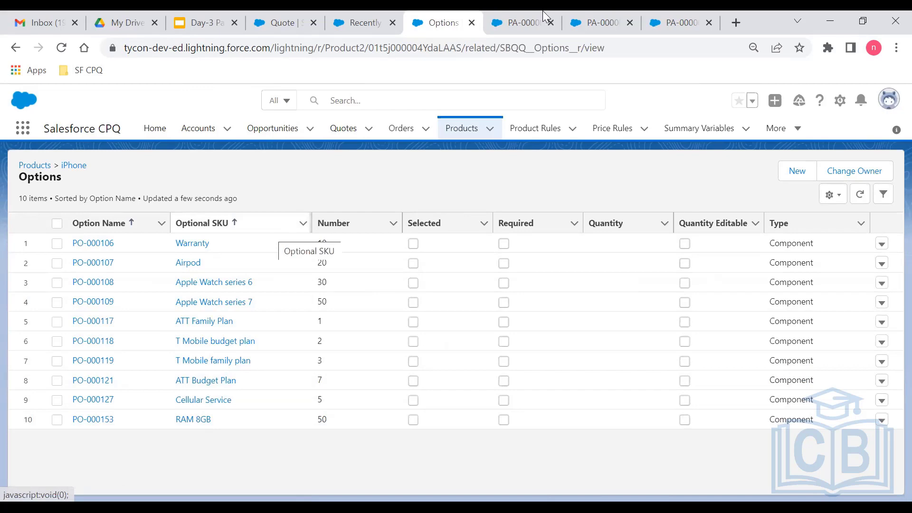
# Close the three product action pages, then cancel the iPhone configuration and the line editing of quote Q-00144
pyautogui.click(542, 22)
pyautogui.click(551, 22)
pyautogui.click(551, 22)
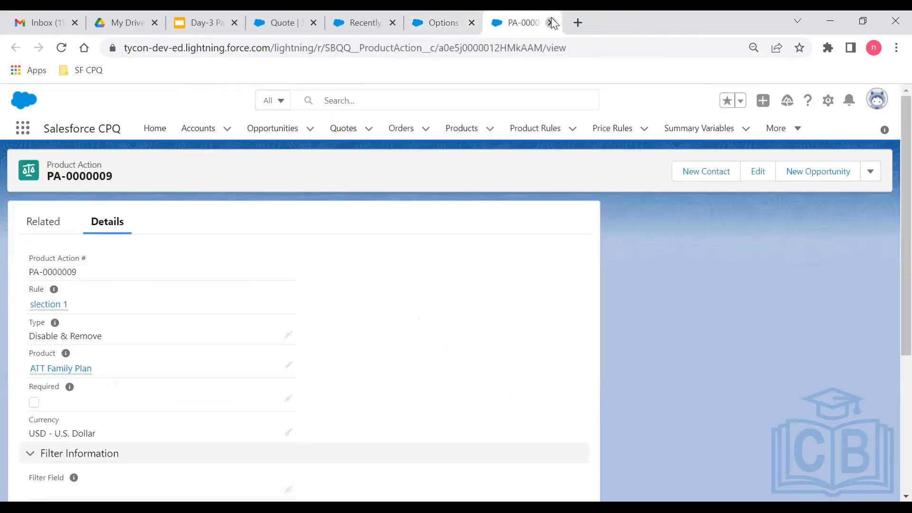
pyautogui.click(551, 22)
pyautogui.click(437, 14)
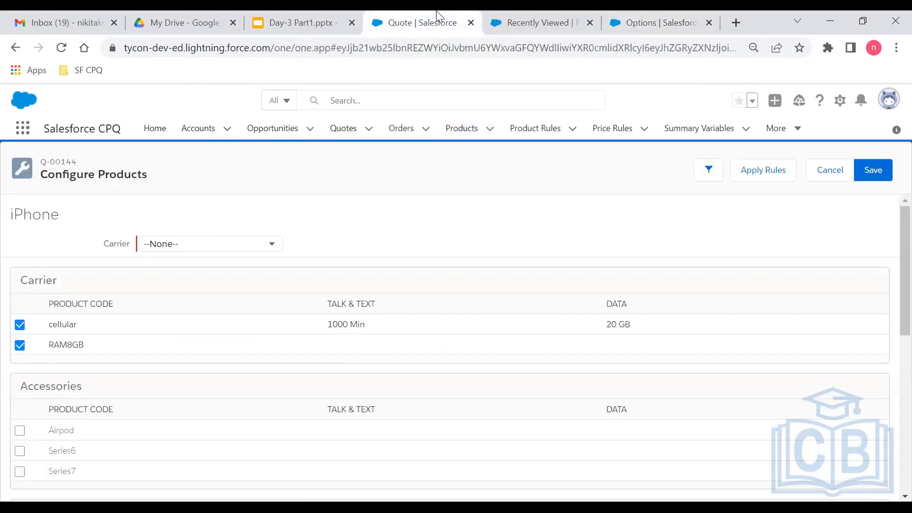
pyautogui.click(824, 172)
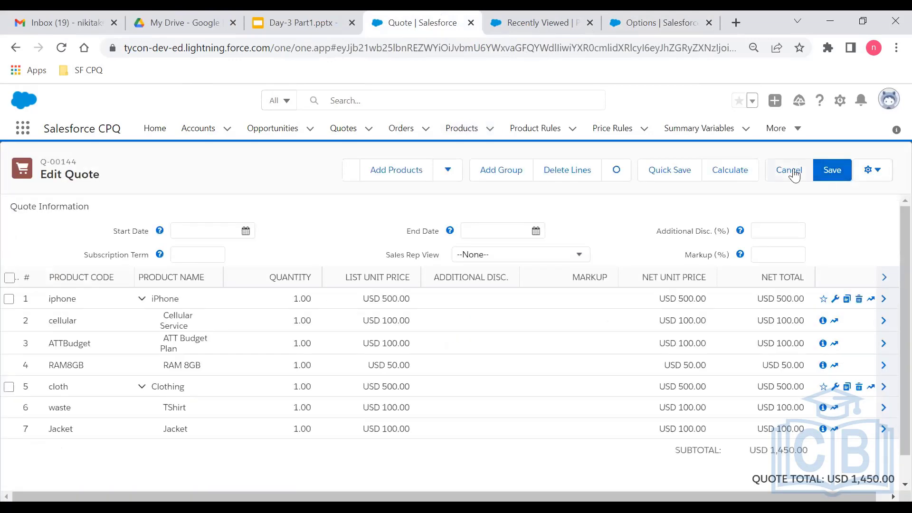
pyautogui.click(792, 170)
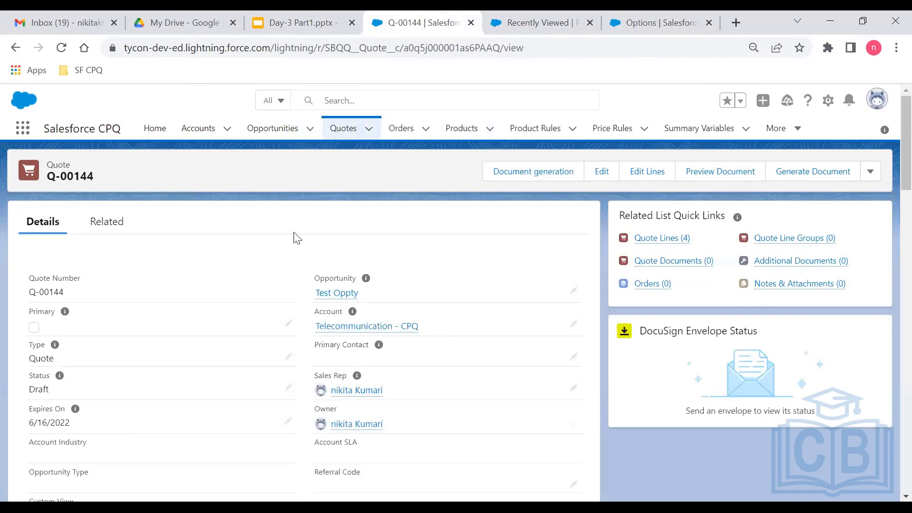
# Create a new quote for the Test Oppty opportunity and save it
pyautogui.click(350, 136)
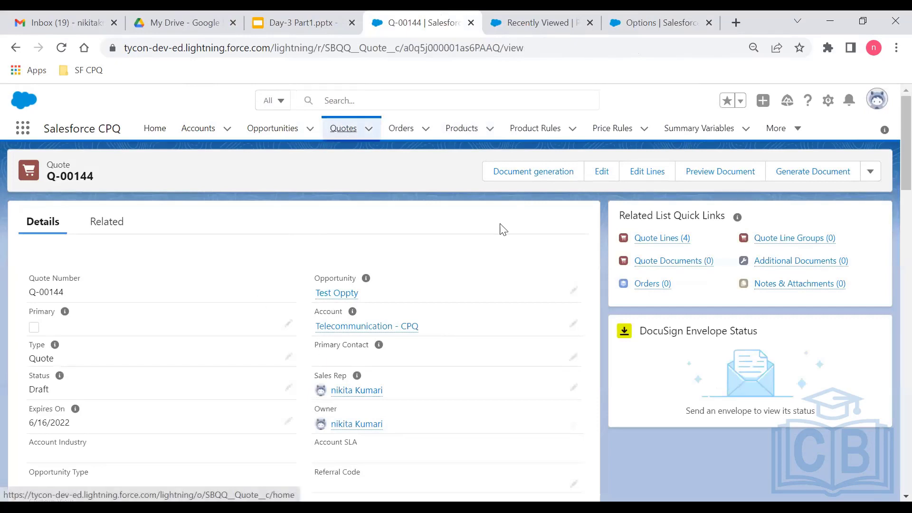
pyautogui.click(755, 172)
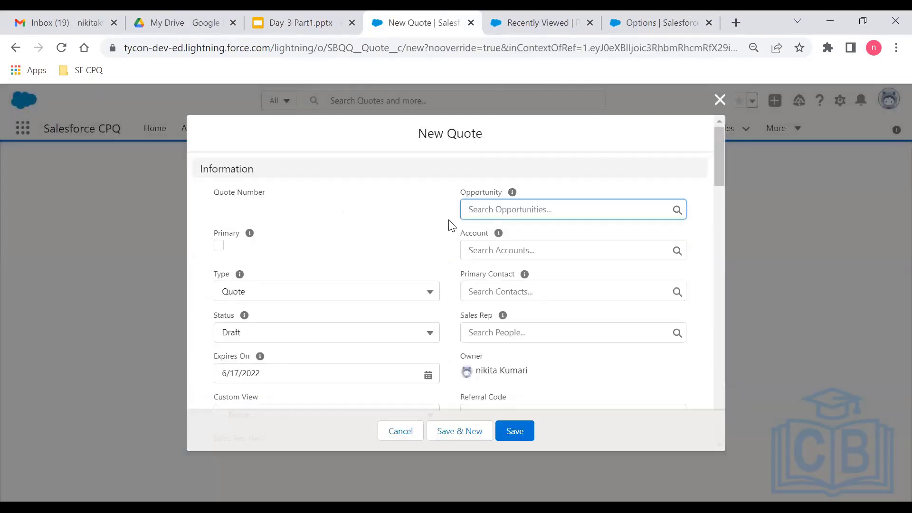
pyautogui.write('test')
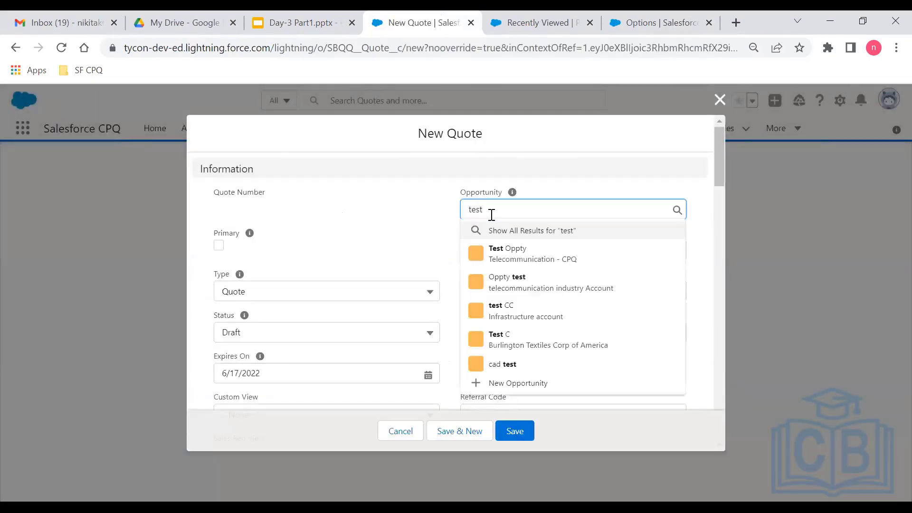
pyautogui.click(516, 250)
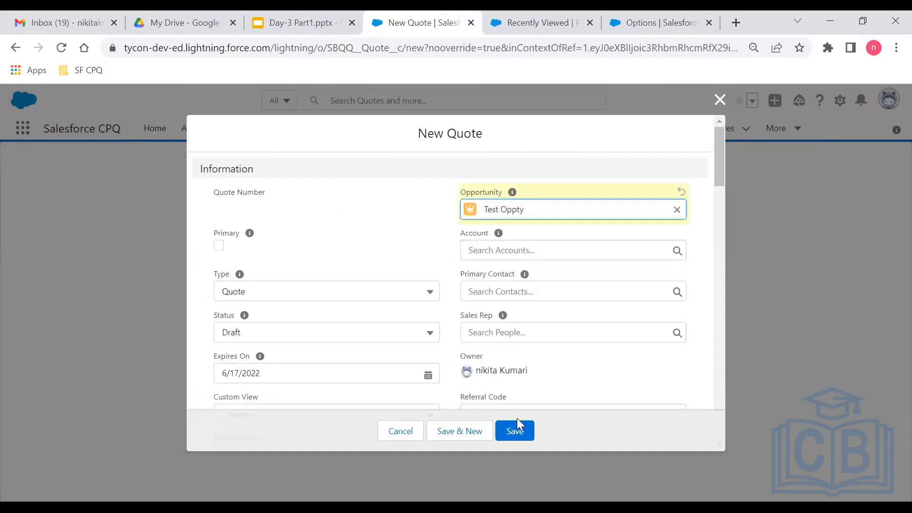
pyautogui.click(515, 430)
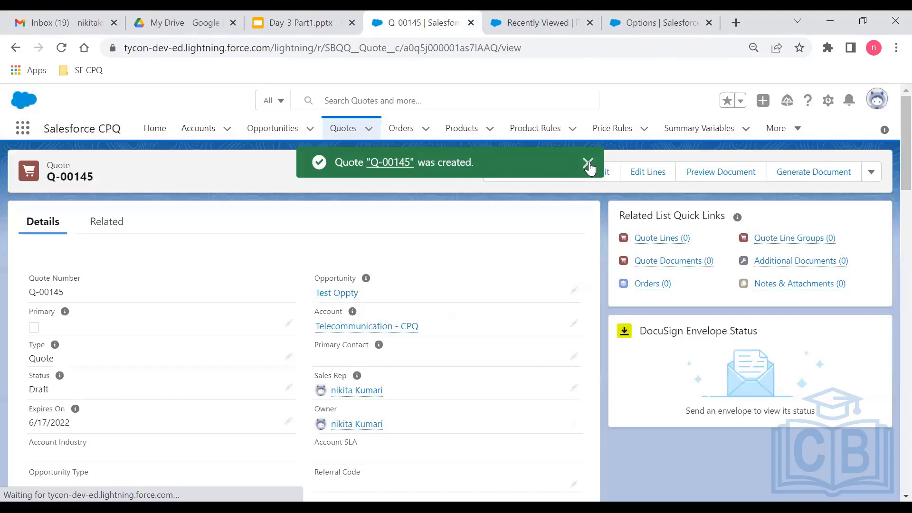
pyautogui.click(593, 163)
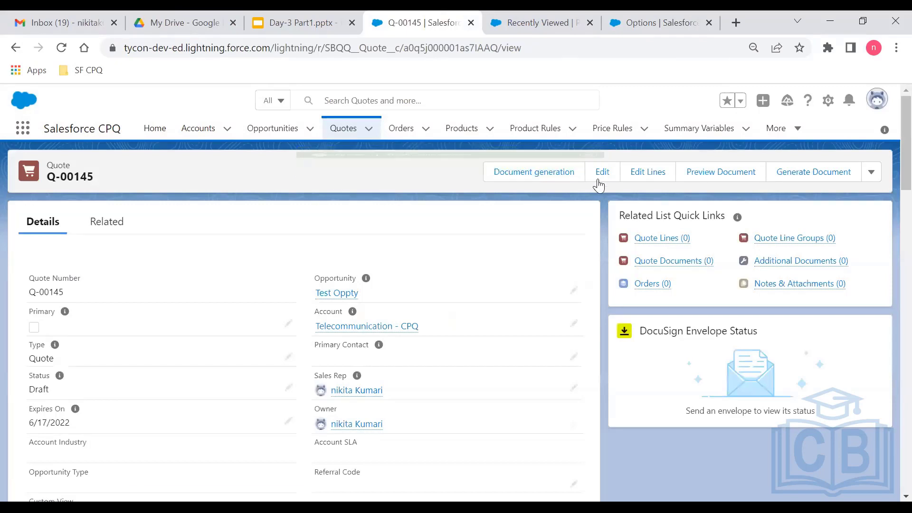
# Edit the new quote's lines, search the products for "iphone", and select the iPhone bundle for configuration
pyautogui.click(636, 176)
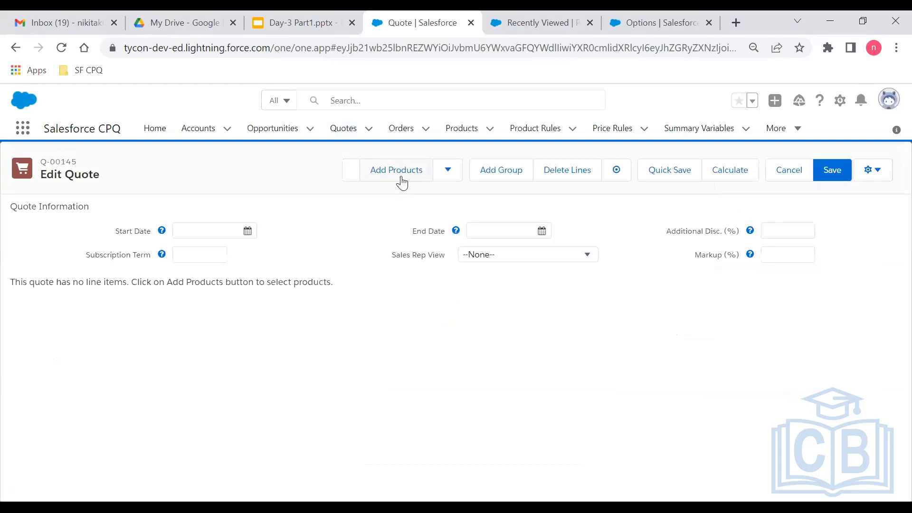
pyautogui.click(400, 178)
pyautogui.click(367, 176)
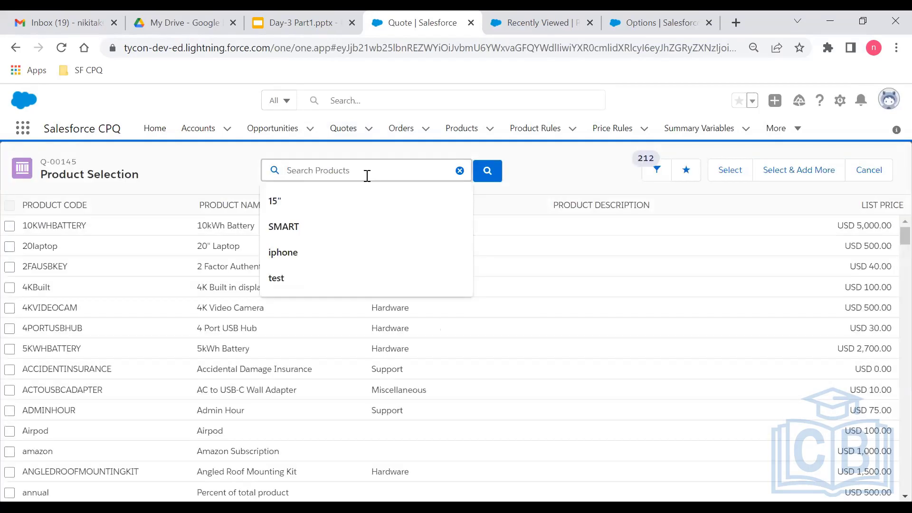
pyautogui.write('iphone')
pyautogui.press('Return')
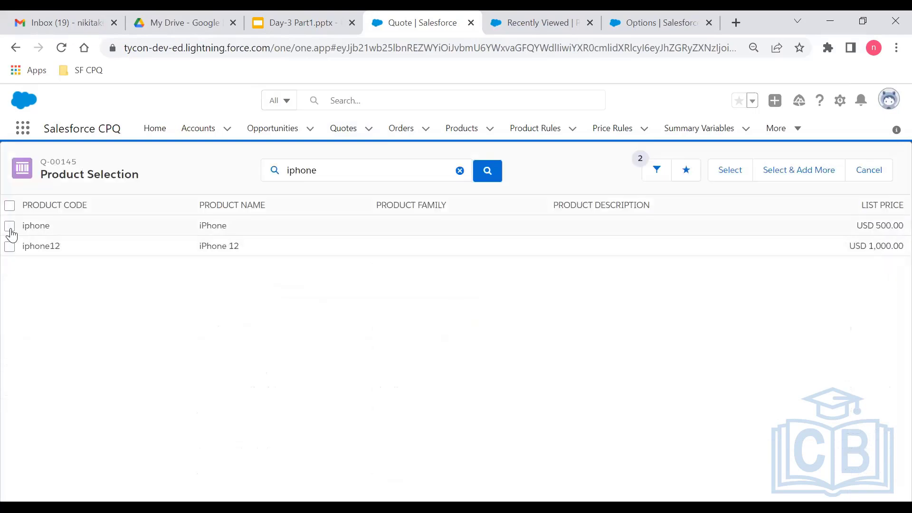
pyautogui.click(9, 226)
pyautogui.click(738, 172)
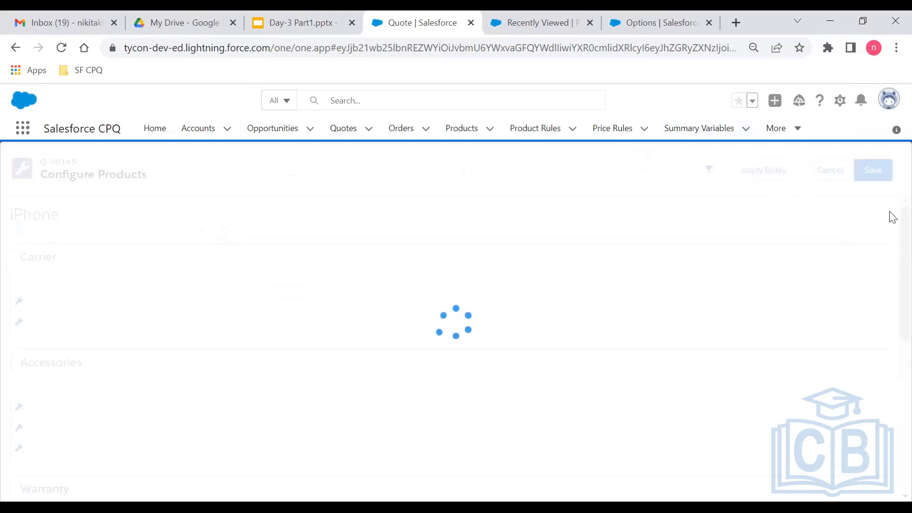
# Set the iPhone bundle's Carrier to T Mobile and apply the product rules to its Other Options
pyautogui.scroll(-10, 892, 221)
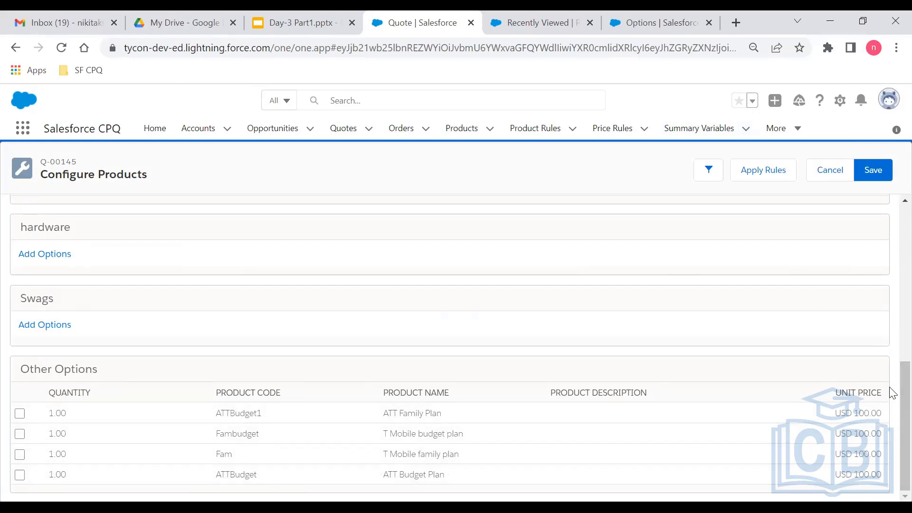
pyautogui.scroll(5, 891, 238)
pyautogui.scroll(2, 891, 224)
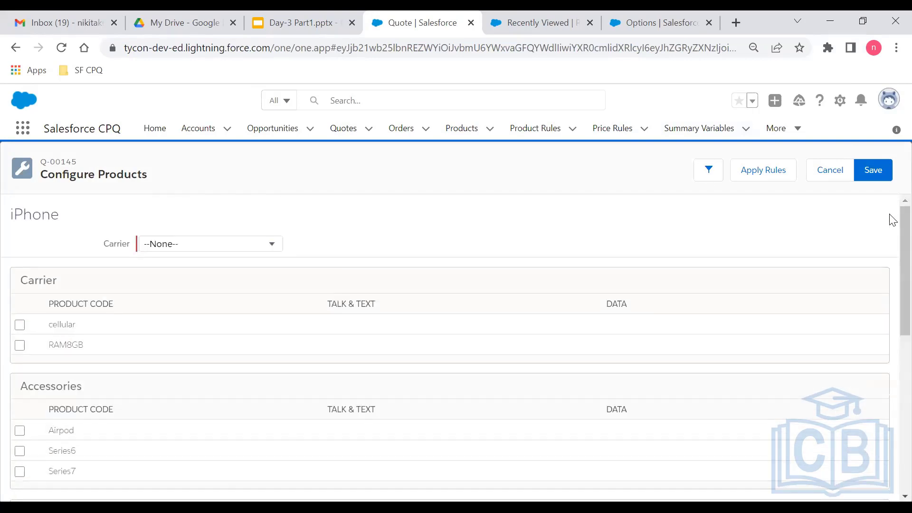
pyautogui.click(268, 246)
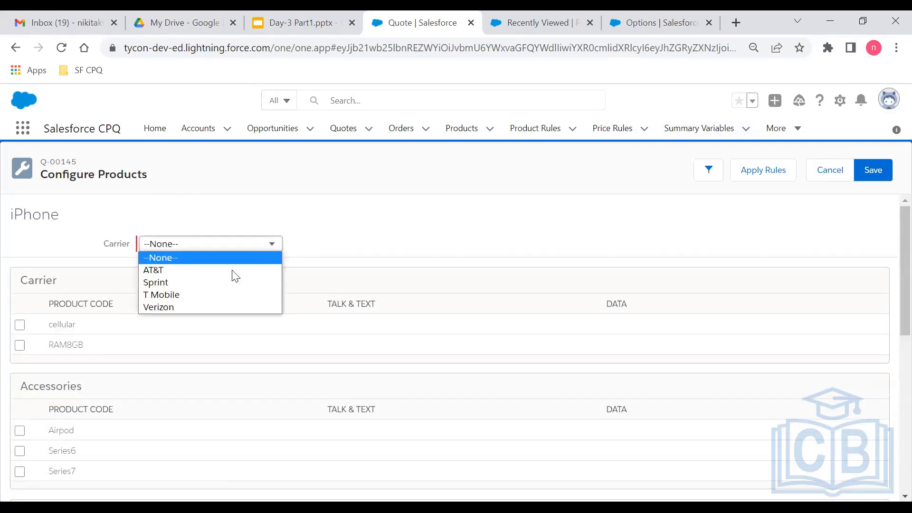
pyautogui.click(158, 294)
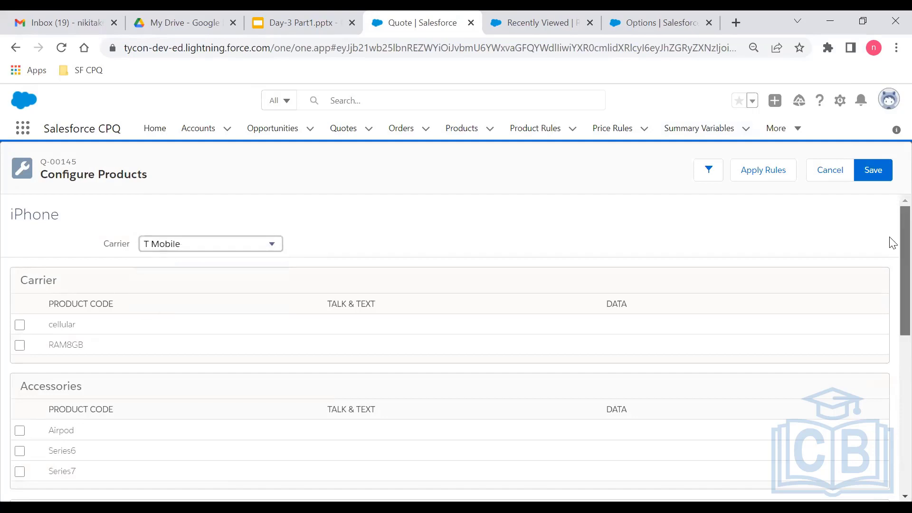
pyautogui.scroll(-2, 890, 246)
pyautogui.scroll(-6, 892, 285)
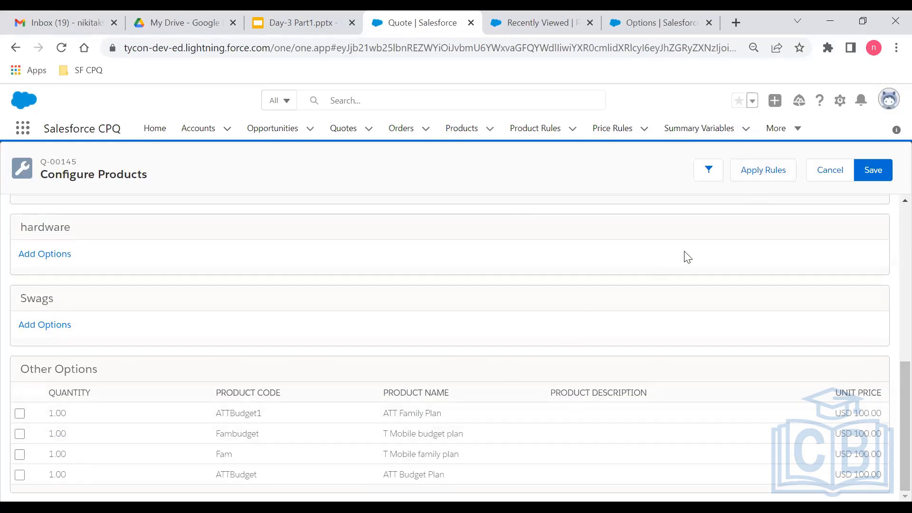
pyautogui.click(761, 177)
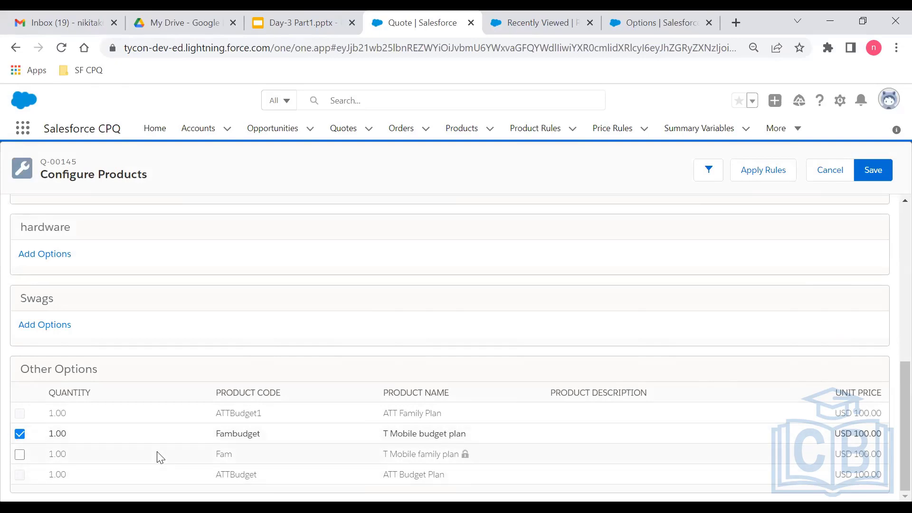
# Select T Mobile family plan in Other Options and try to select the two ATT plans
pyautogui.click(20, 455)
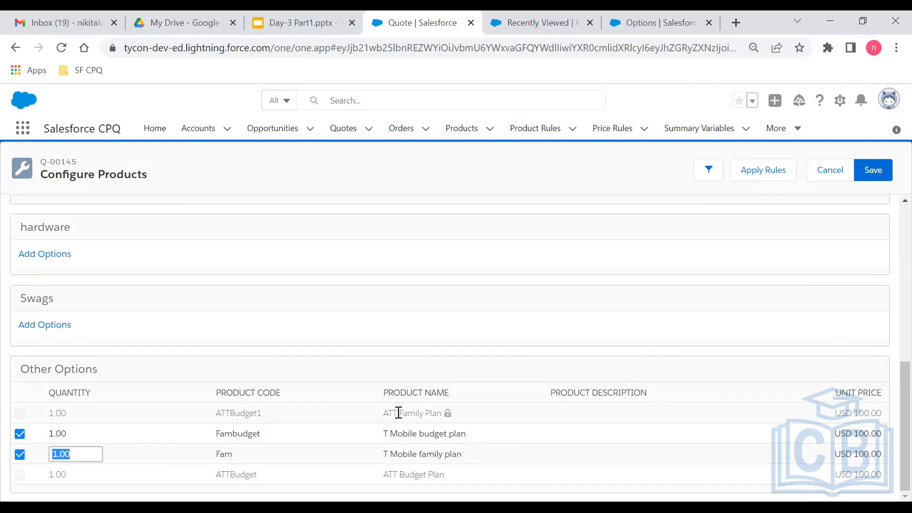
pyautogui.click(18, 418)
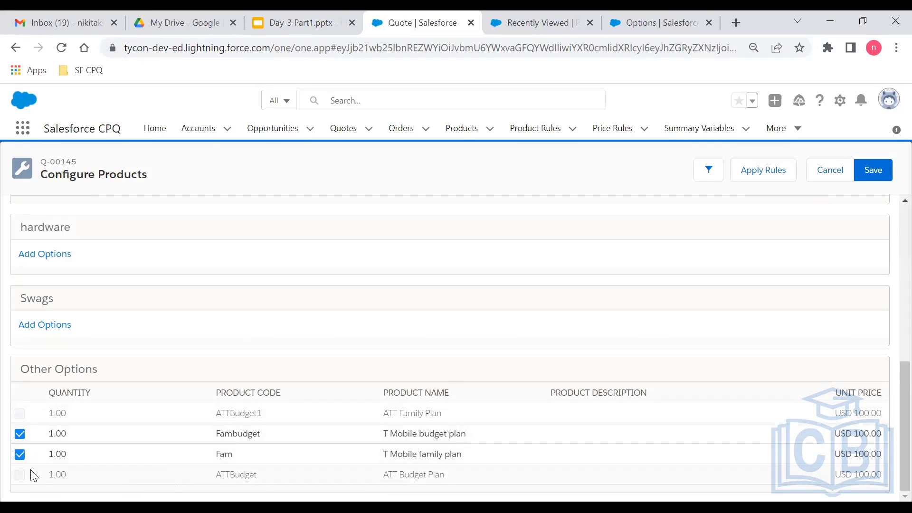
pyautogui.moveTo(21, 470); pyautogui.dragTo(18, 415)
pyautogui.click(21, 417)
# Deselect both T Mobile plans in Other Options and save the iPhone configuration
pyautogui.click(19, 455)
pyautogui.click(19, 435)
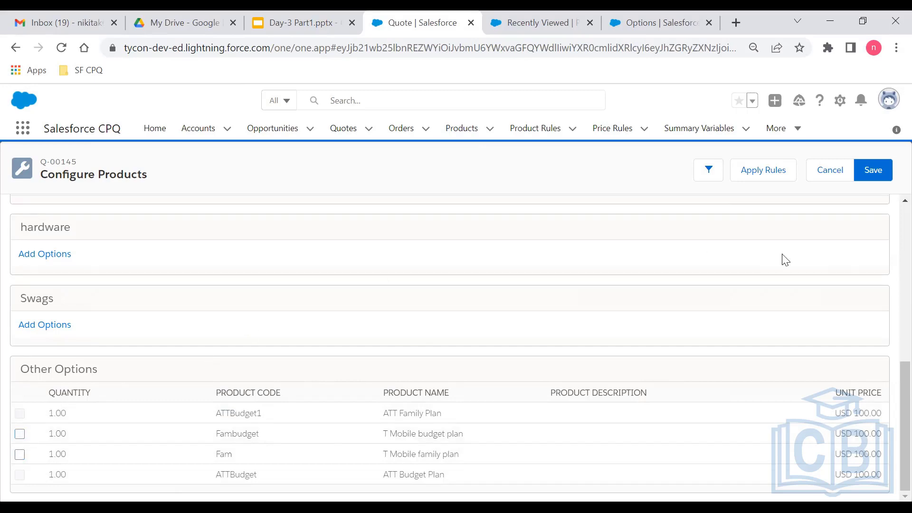
pyautogui.click(874, 174)
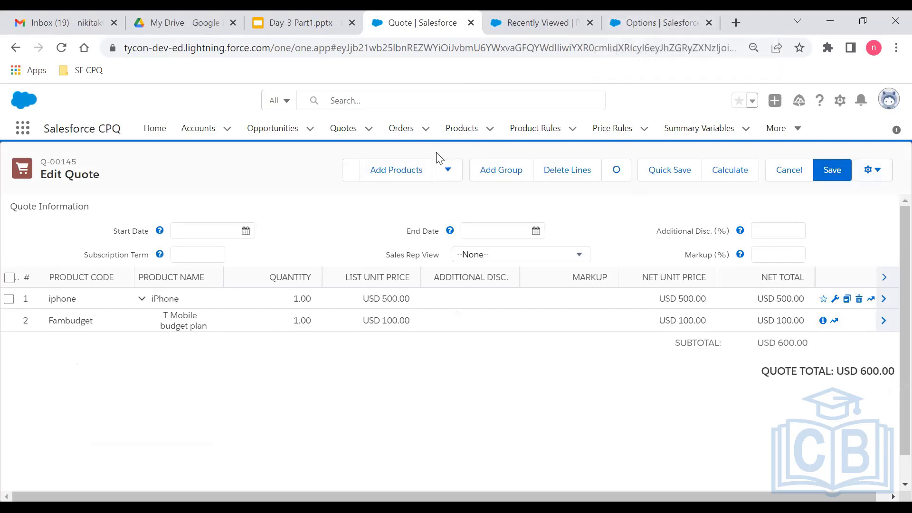
# Reopen the configuration of the iPhone quote line and set its Carrier to T Mobile
pyautogui.click(835, 306)
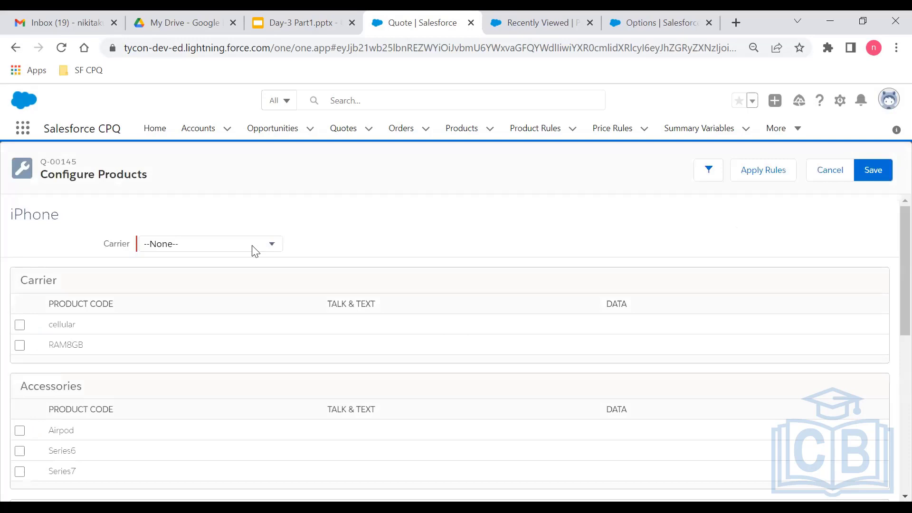
pyautogui.click(255, 251)
pyautogui.click(166, 293)
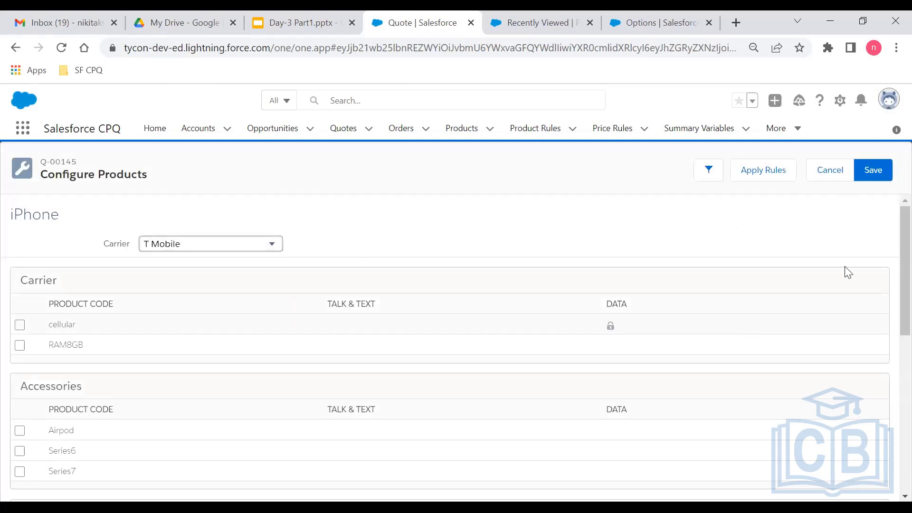
pyautogui.scroll(-10, 890, 356)
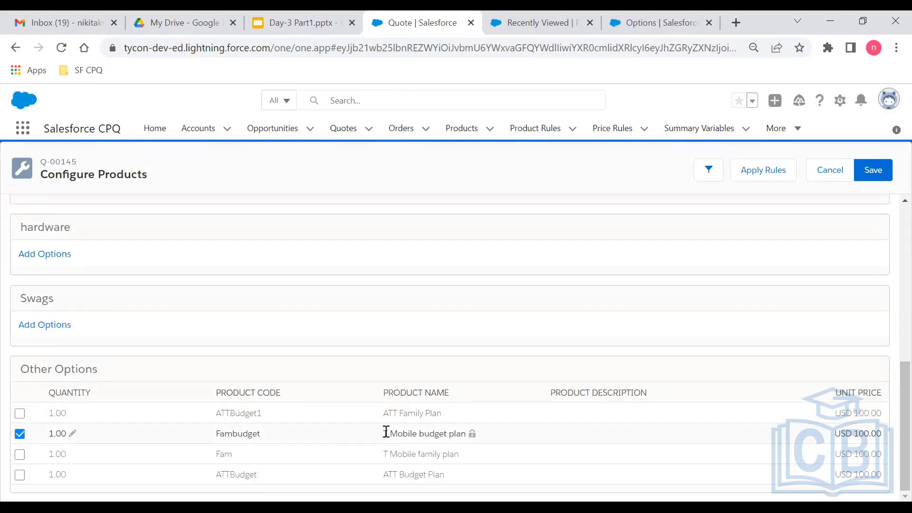
# Select and deselect ATT Family Plan in Other Options, and apply the product rules for the T Mobile carrier
pyautogui.click(19, 414)
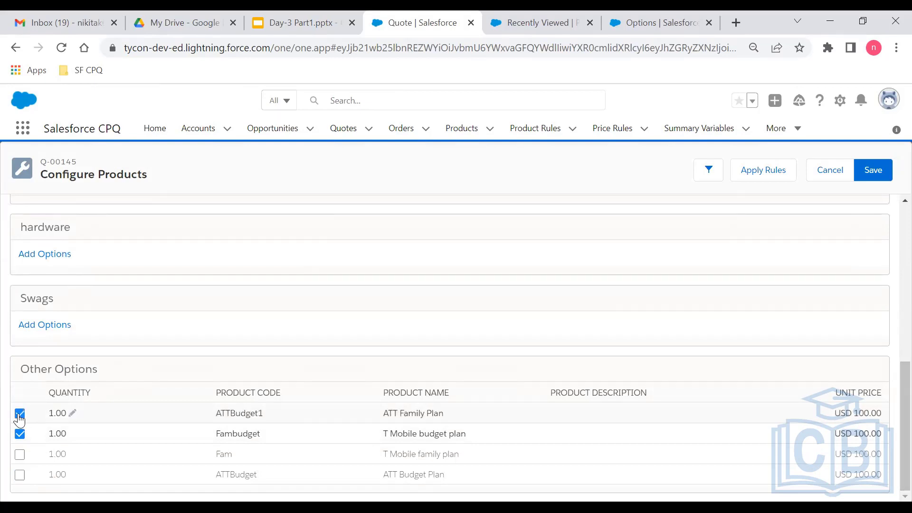
pyautogui.click(19, 414)
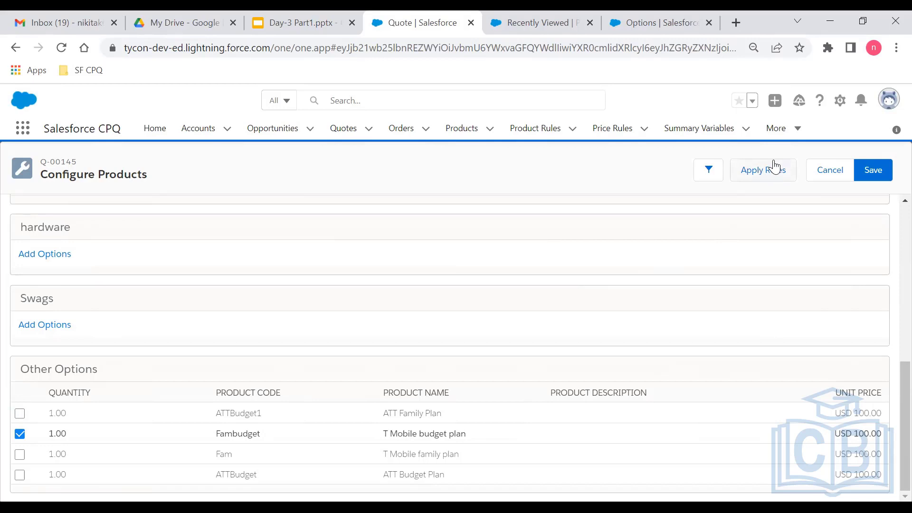
pyautogui.click(754, 174)
pyautogui.scroll(8, 892, 225)
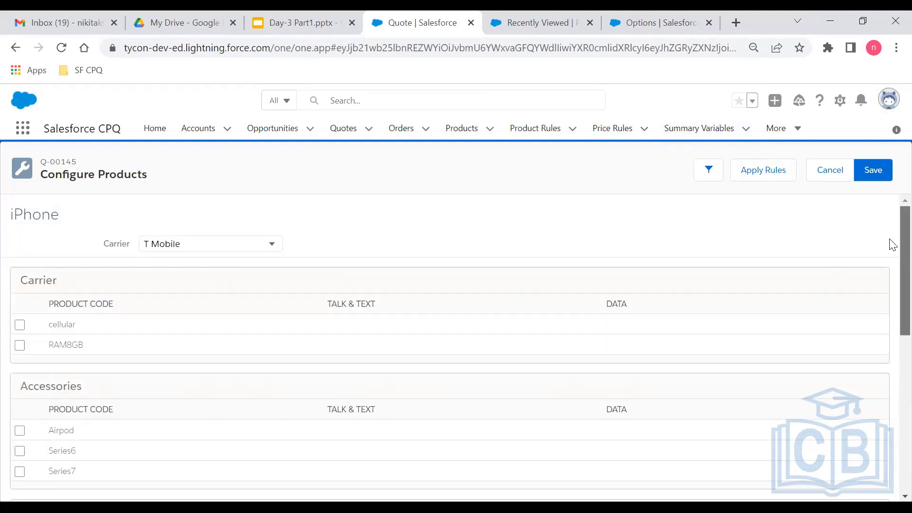
pyautogui.moveTo(893, 245); pyautogui.dragTo(891, 430)
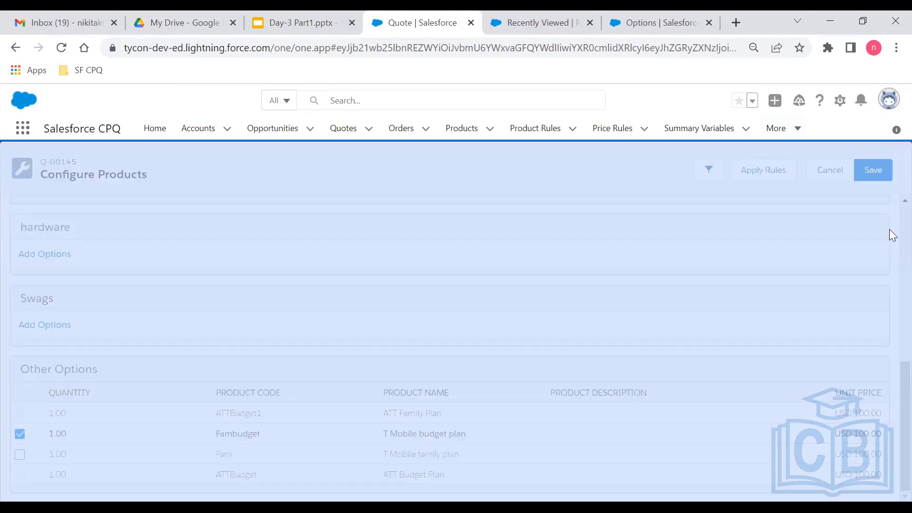
pyautogui.scroll(10, 889, 229)
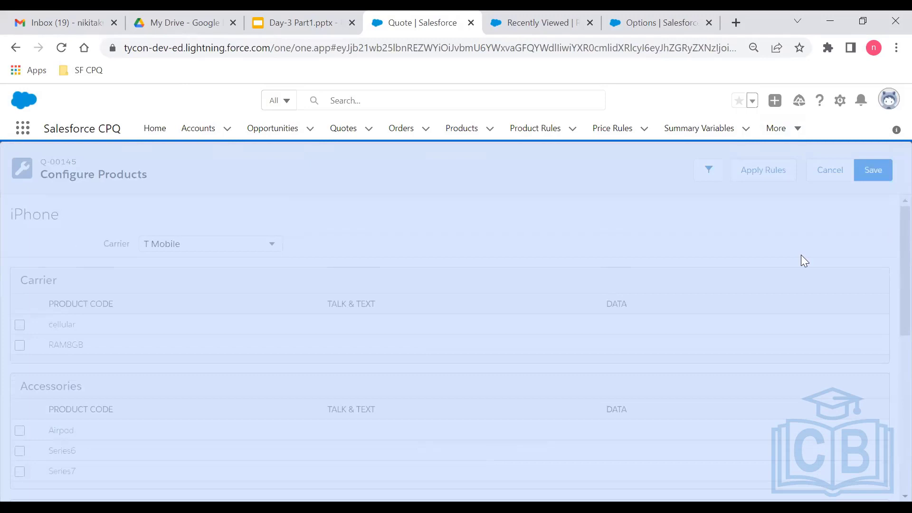
# Reload the page to return to the quote's line editor
pyautogui.rightClick(383, 234)
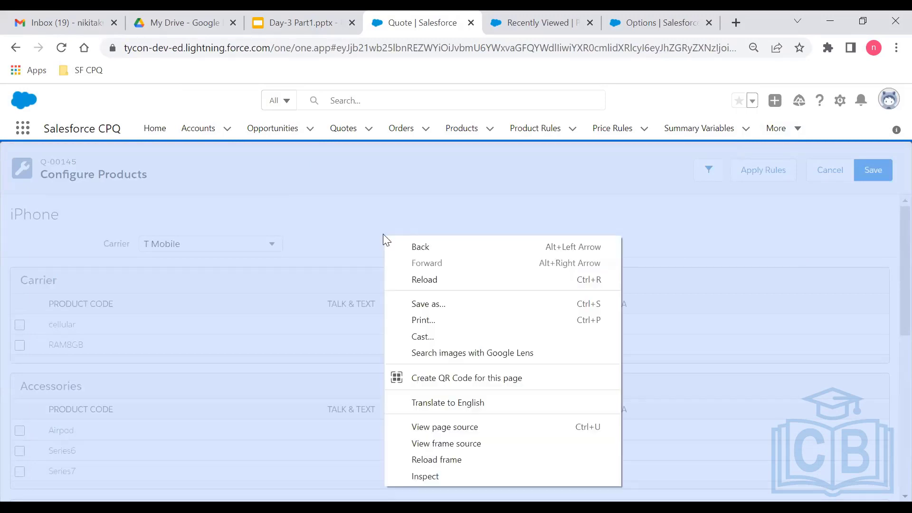
pyautogui.click(535, 10)
pyautogui.click(438, 12)
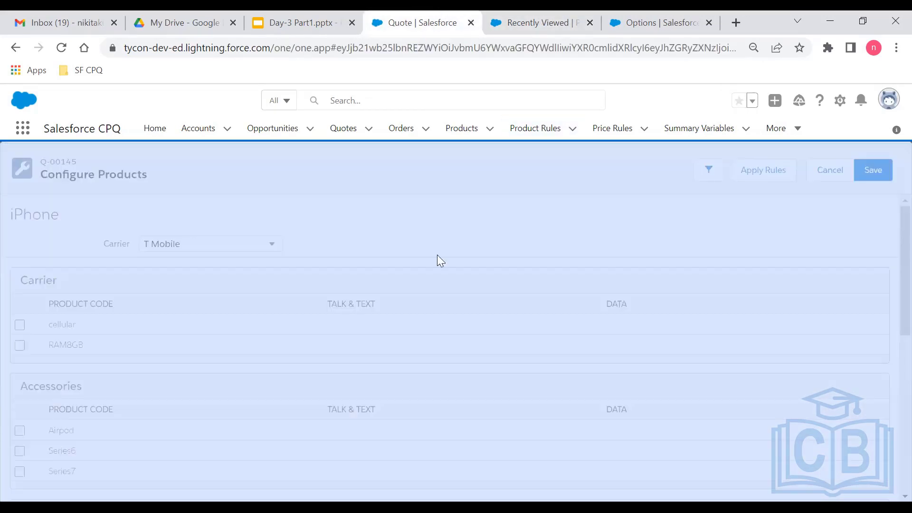
pyautogui.click(62, 48)
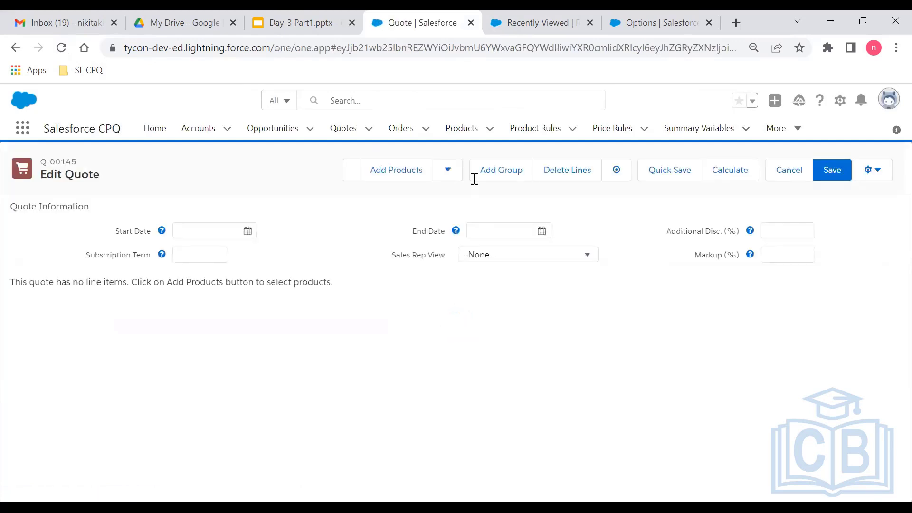
# Add products to the quote by searching for "iphone" and selecting the iPhone bundle for configuration
pyautogui.click(415, 177)
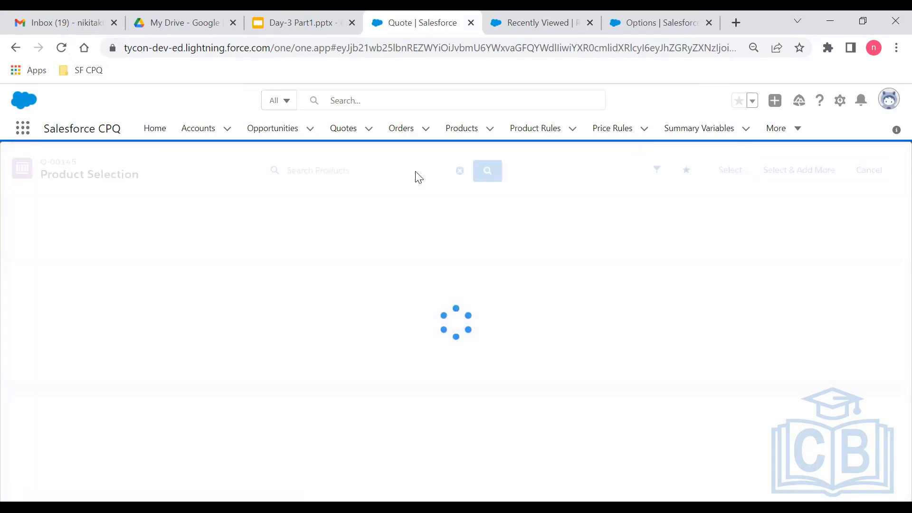
pyautogui.click(363, 175)
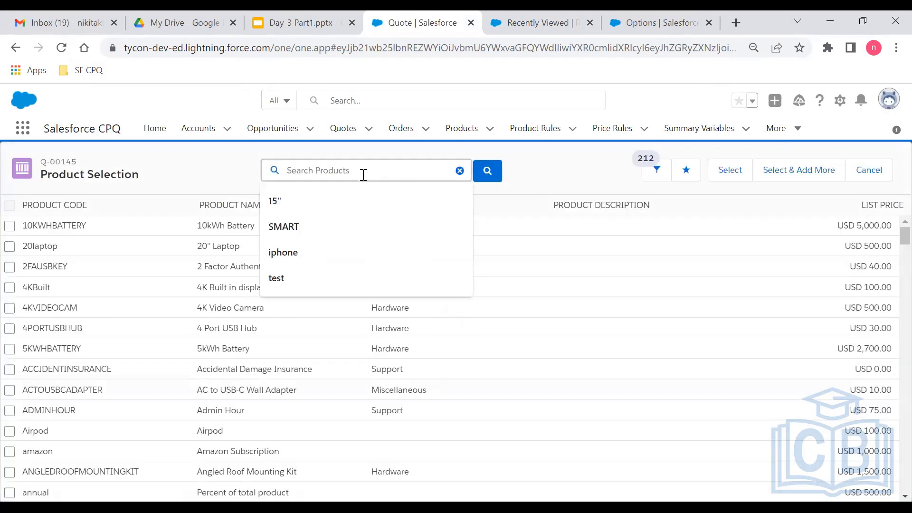
pyautogui.write('iphone')
pyautogui.press('Return')
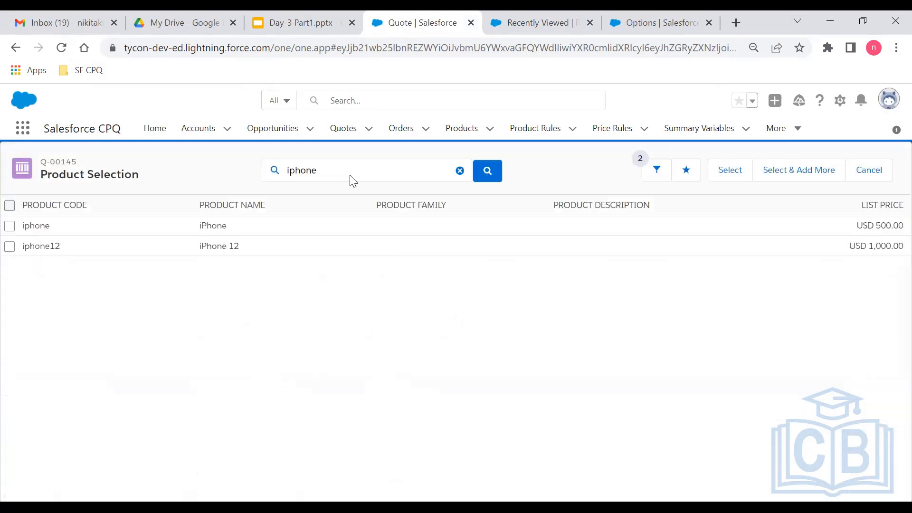
pyautogui.click(9, 226)
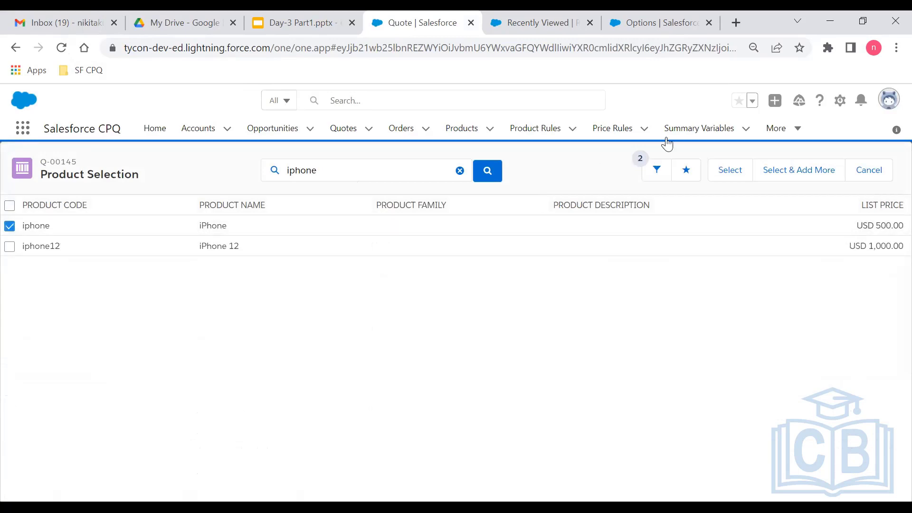
pyautogui.click(735, 173)
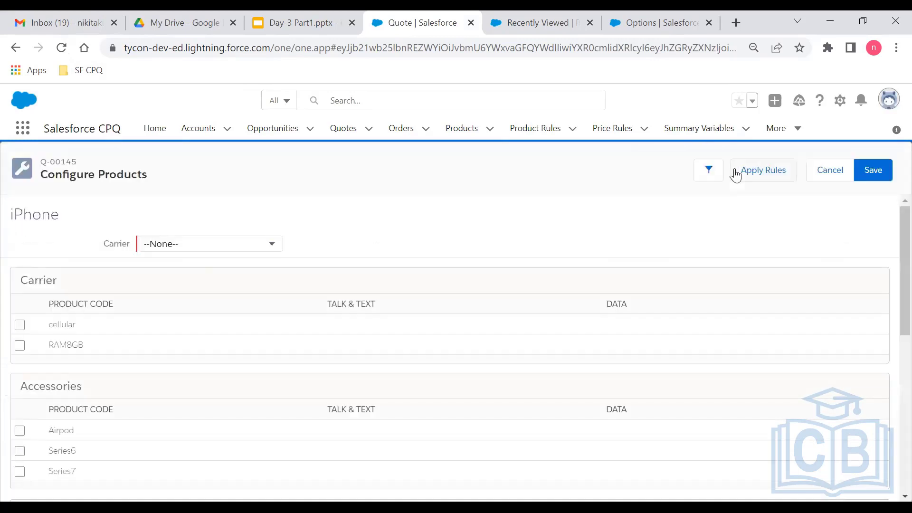
# Set the iPhone bundle's Carrier to AT&T and apply the product rules to its Other Options
pyautogui.click(217, 247)
pyautogui.click(202, 274)
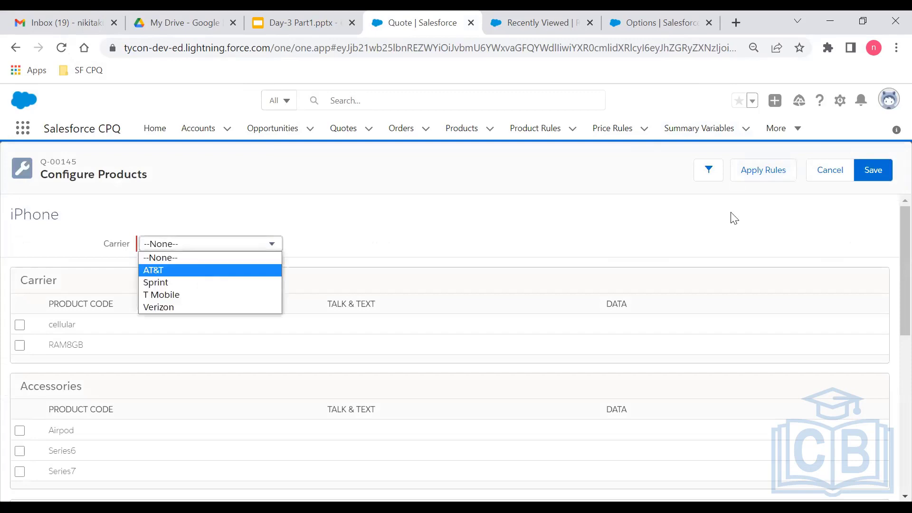
pyautogui.click(760, 176)
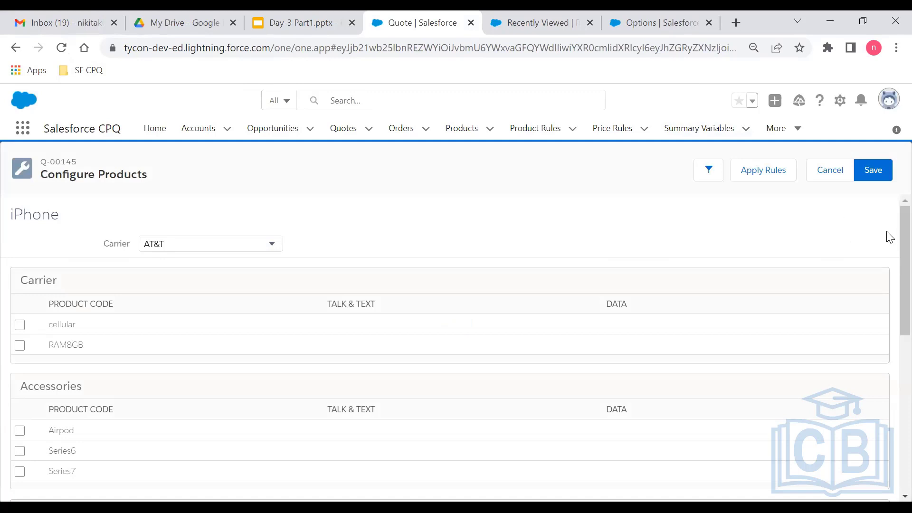
pyautogui.moveTo(895, 237); pyautogui.dragTo(895, 432)
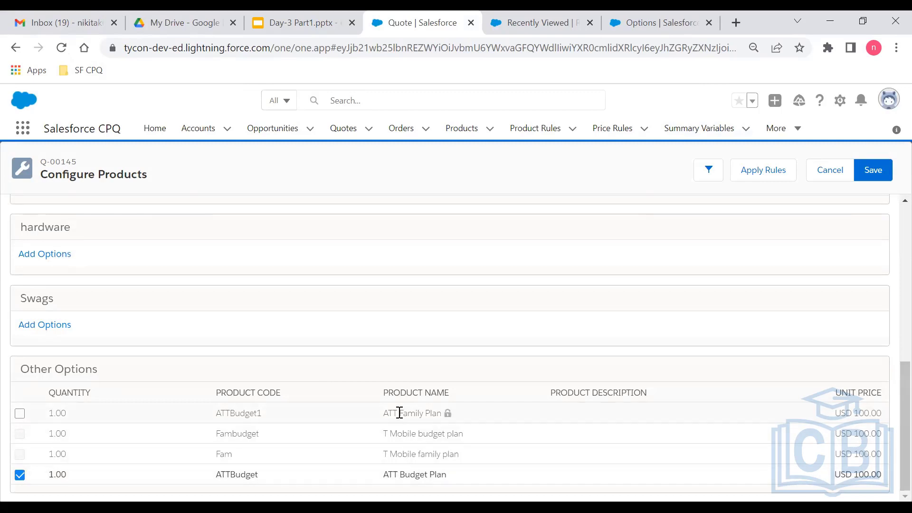
# Select ATT Family Plan in Other Options and try to select the two T Mobile plans
pyautogui.click(19, 417)
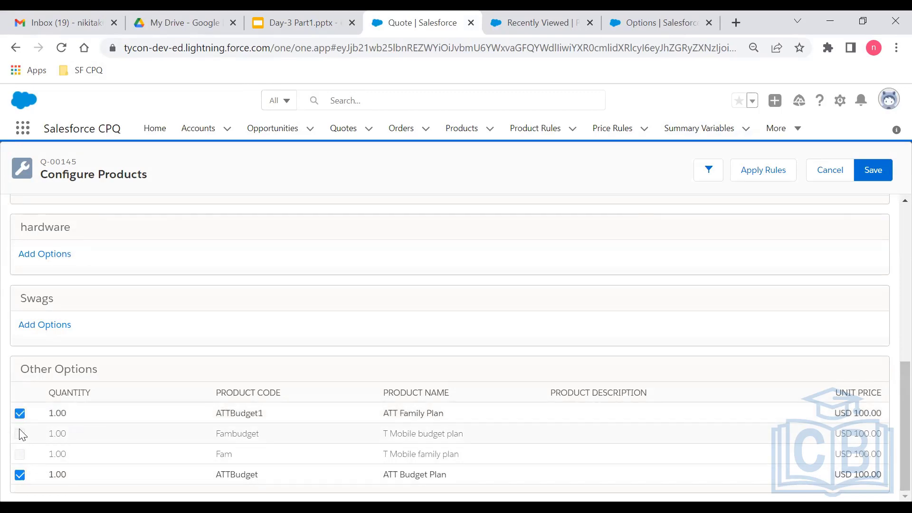
pyautogui.moveTo(23, 451); pyautogui.dragTo(27, 433)
pyautogui.click(28, 447)
# Open the ATT Mobile selection rule in its own tab from the recently viewed product rules
pyautogui.click(567, 15)
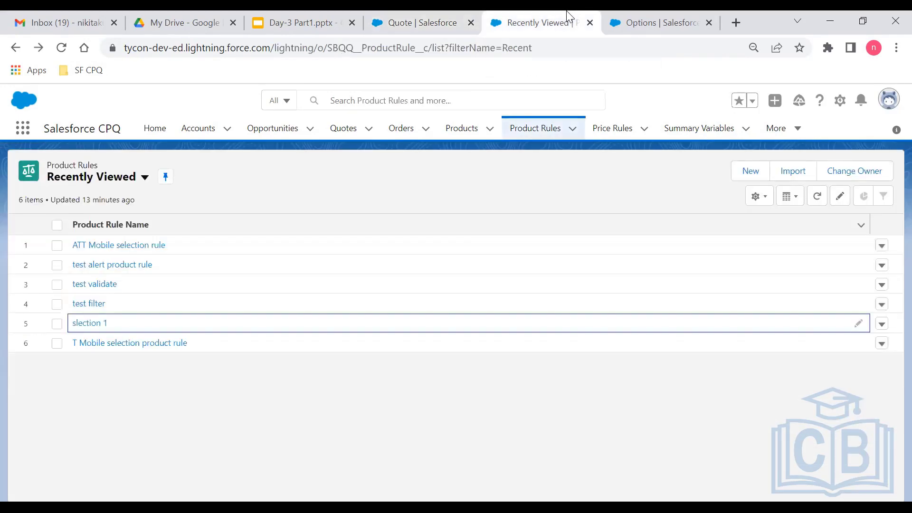
pyautogui.keyDown('ctrl'); pyautogui.click(131, 252); pyautogui.keyUp('ctrl')
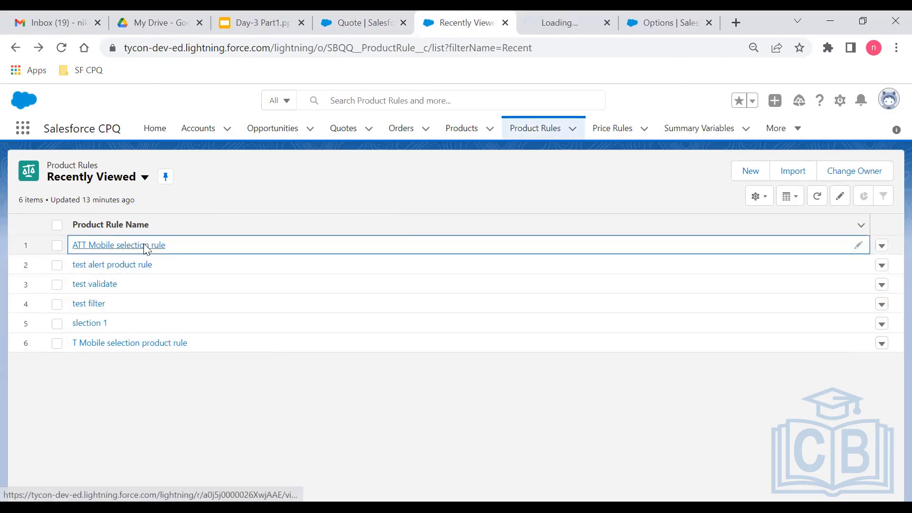
pyautogui.click(586, 14)
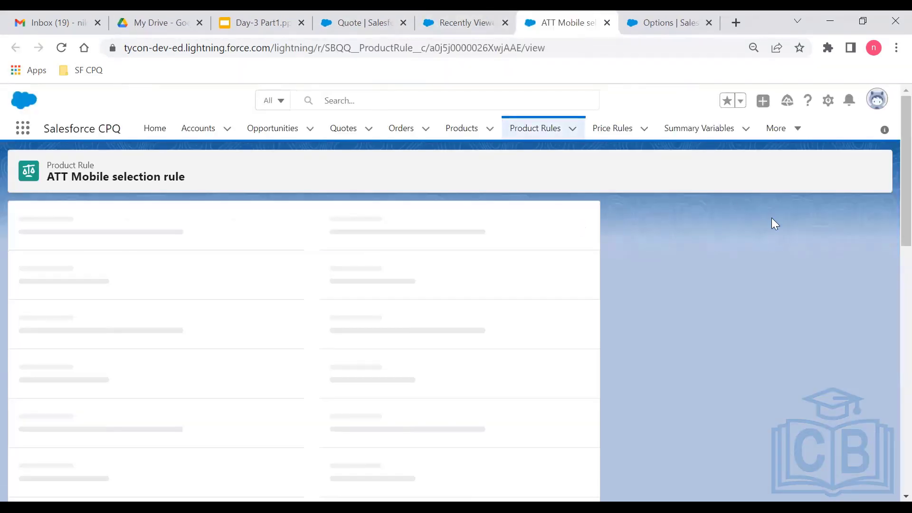
pyautogui.scroll(-8, 889, 214)
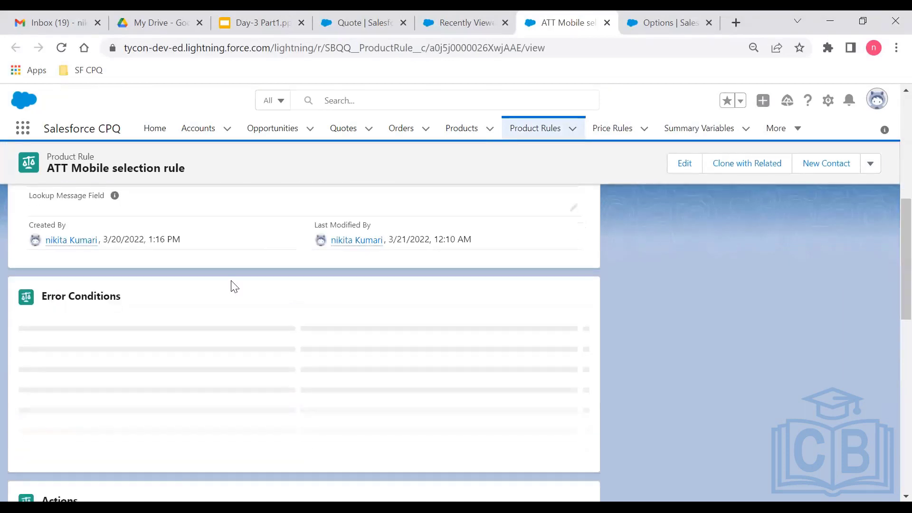
# Open the rule's Carrier__c error condition in a separate tab and examine its filter operator, type and value
pyautogui.keyDown('ctrl'); pyautogui.click(29, 352); pyautogui.keyUp('ctrl')
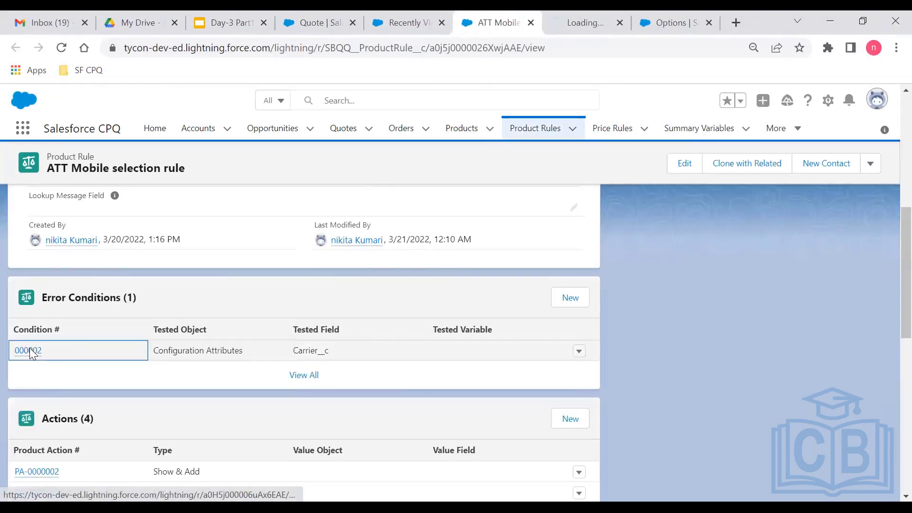
pyautogui.click(577, 12)
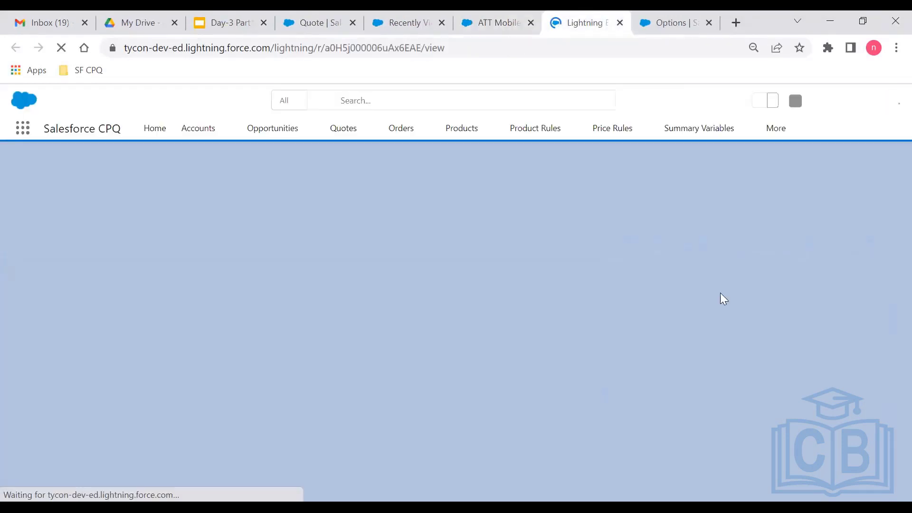
pyautogui.scroll(-4, 889, 180)
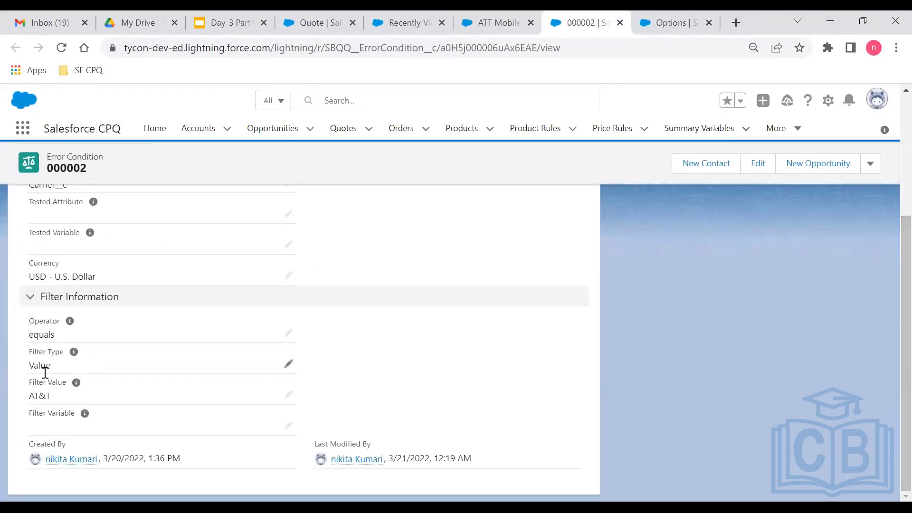
pyautogui.moveTo(51, 395)
pyautogui.mouseDown()
pyautogui.moveTo(15, 403)
pyautogui.moveTo(64, 401)
pyautogui.mouseUp()
pyautogui.click(30, 397)
pyautogui.click(64, 401)
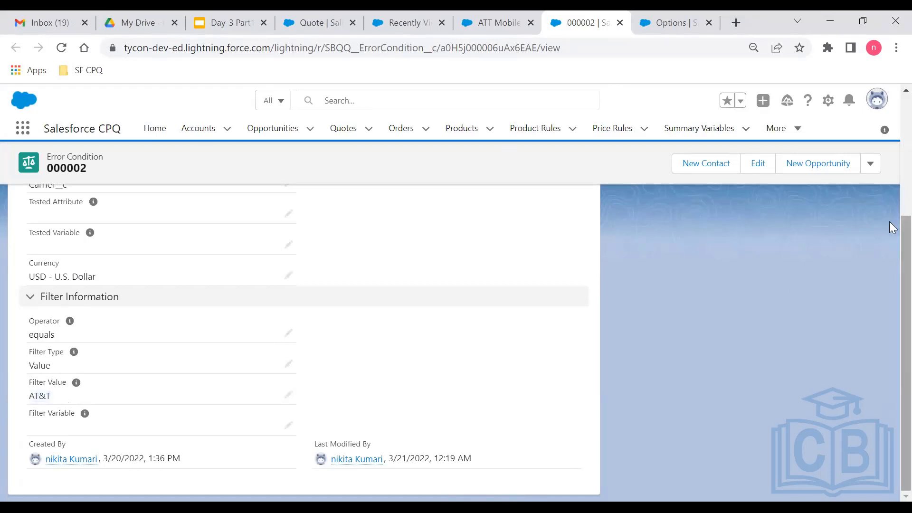
pyautogui.scroll(1, 889, 252)
pyautogui.scroll(-1, 889, 256)
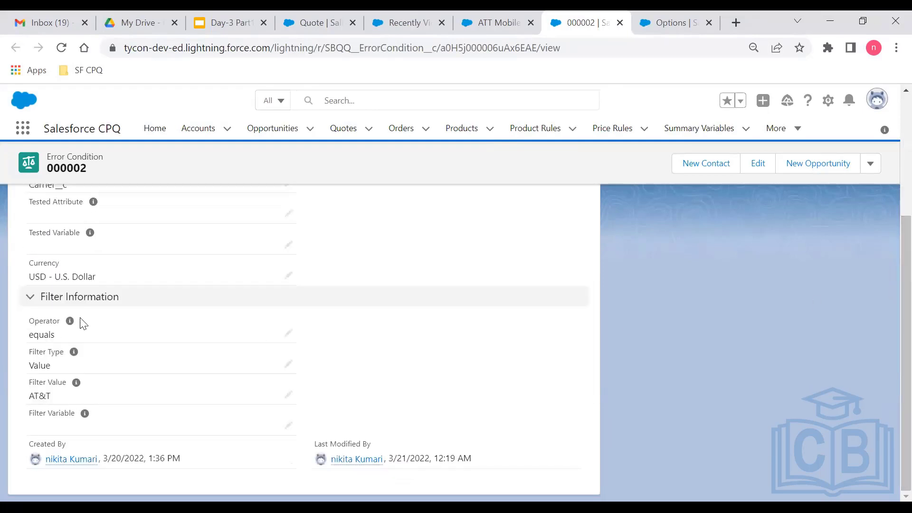
pyautogui.doubleClick(64, 395)
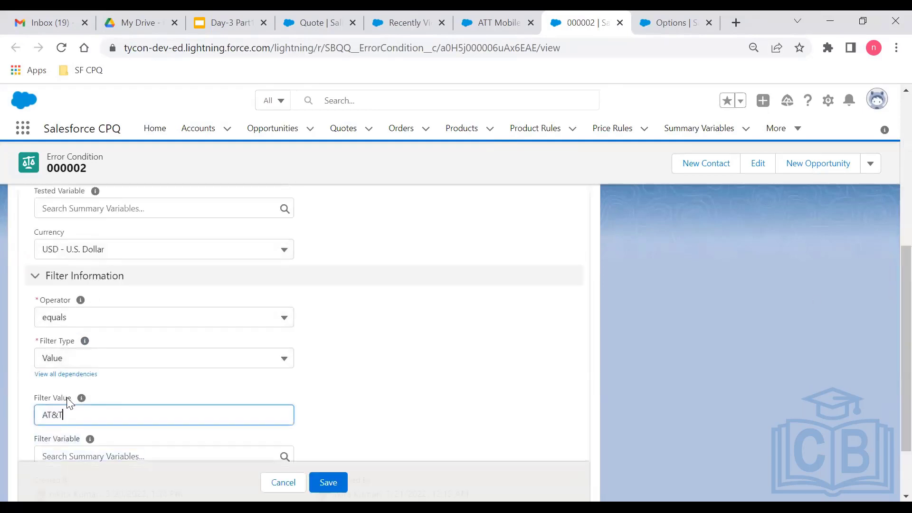
pyautogui.write('T')
pyautogui.press('BackSpace')
pyautogui.press('Return')
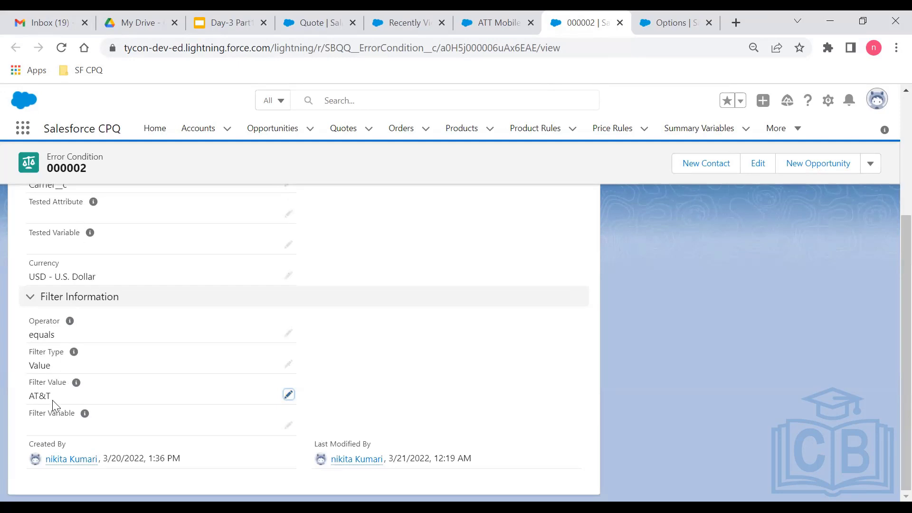
# Return to the ATT Mobile selection rule and review its error condition, product action types and configuration rules
pyautogui.click(495, 10)
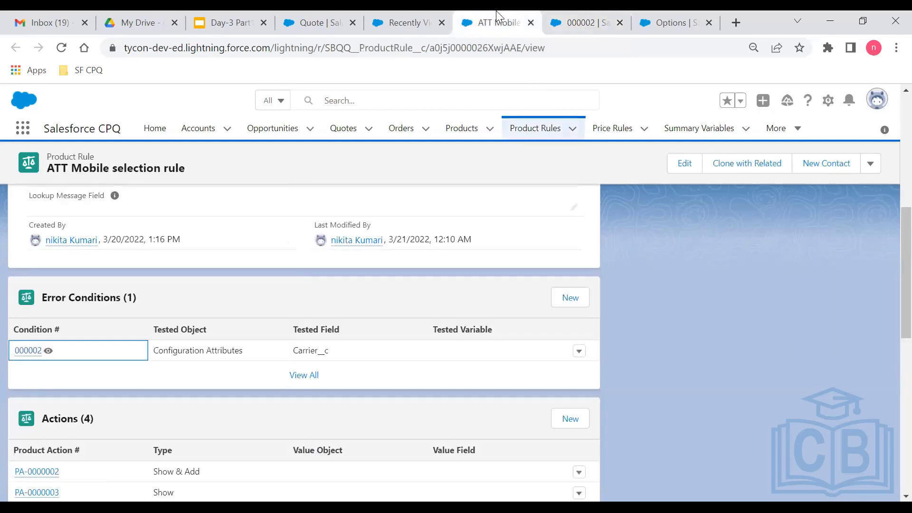
pyautogui.scroll(-2, 889, 238)
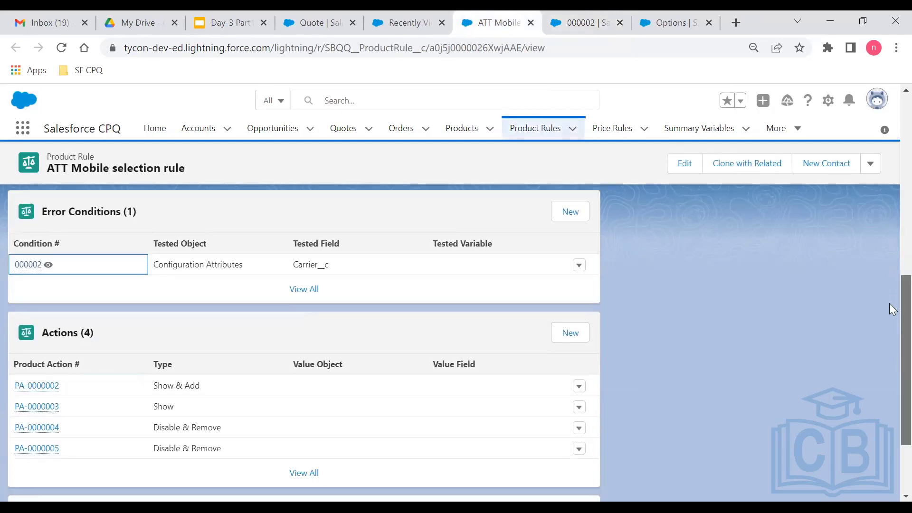
pyautogui.scroll(-3, 889, 322)
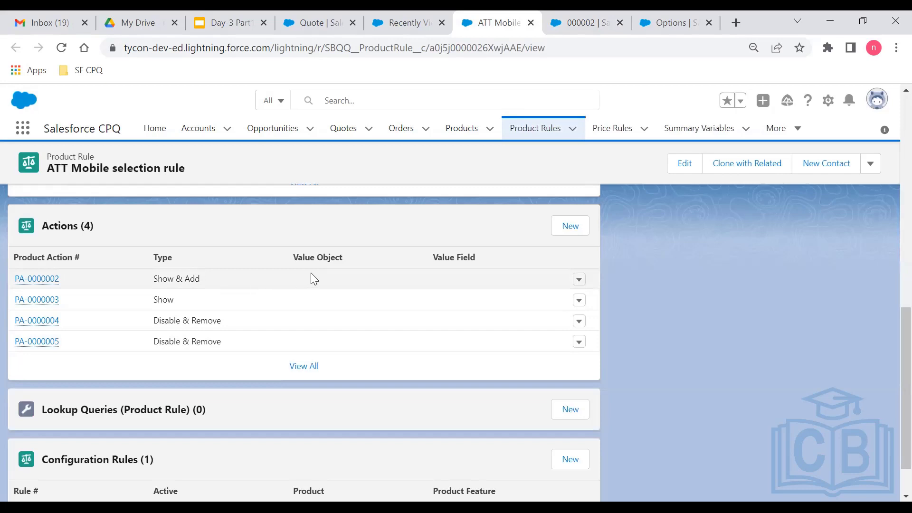
pyautogui.moveTo(51, 279)
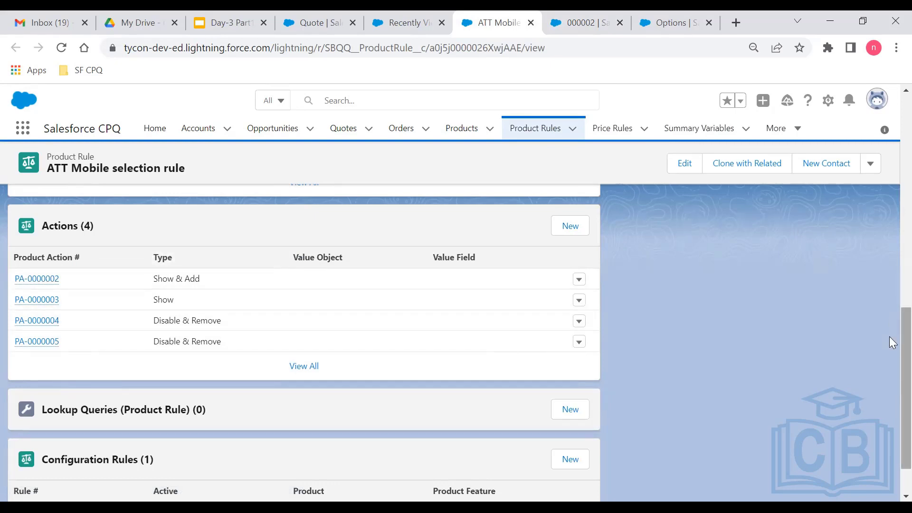
pyautogui.scroll(-1, 889, 337)
pyautogui.scroll(15, 889, 350)
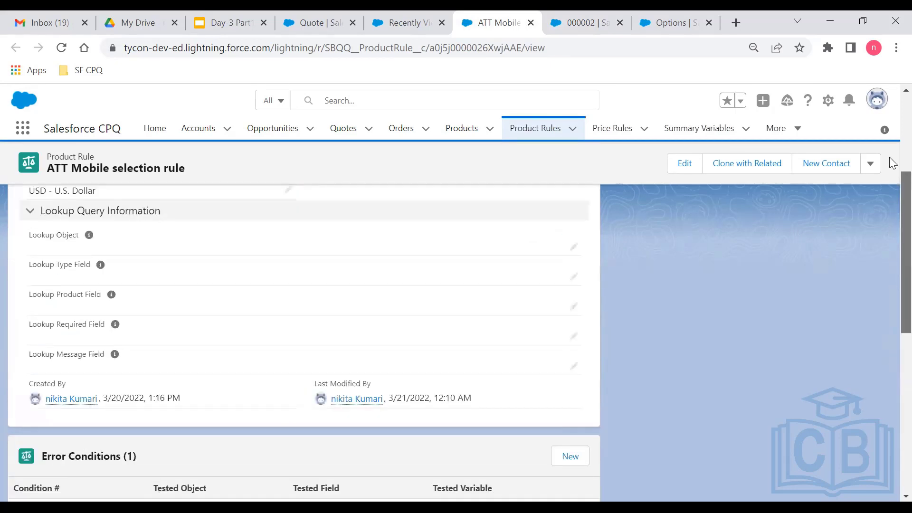
pyautogui.scroll(-15, 889, 272)
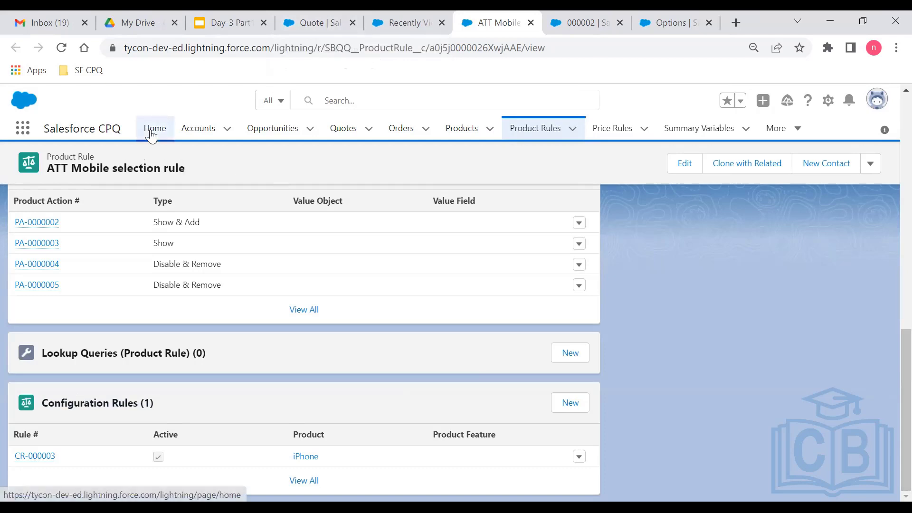
# Return to the quote's product configuration and examine the iPhone bundle name above the Carrier attribute
pyautogui.click(305, 21)
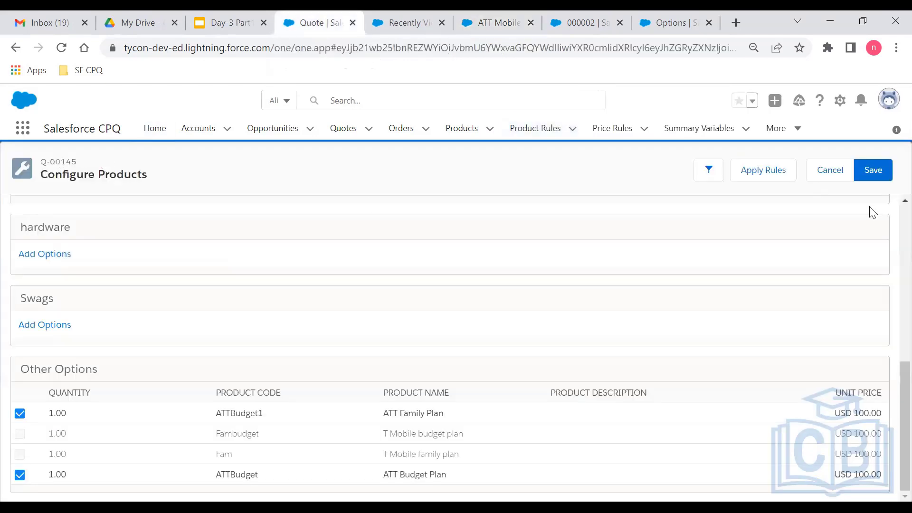
pyautogui.scroll(10, 889, 224)
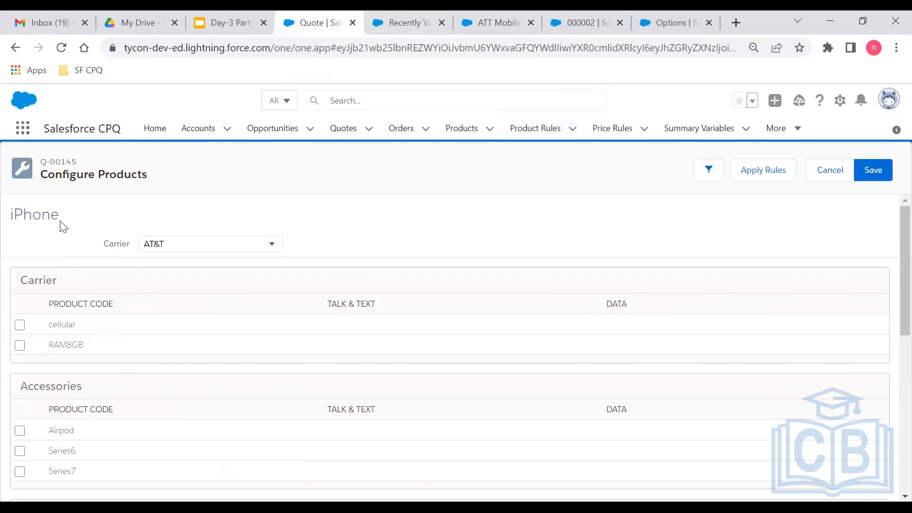
pyautogui.moveTo(61, 219); pyautogui.dragTo(8, 218)
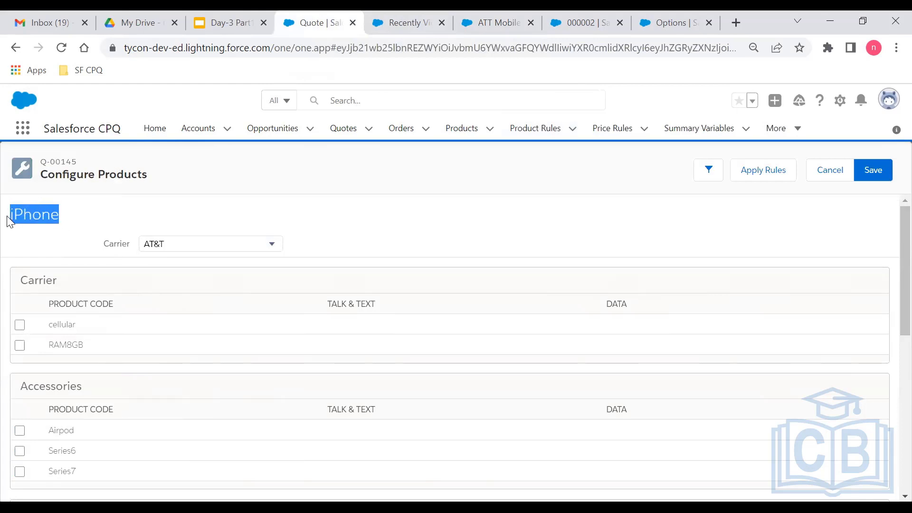
pyautogui.moveTo(76, 229); pyautogui.dragTo(10, 213)
pyautogui.click(49, 209)
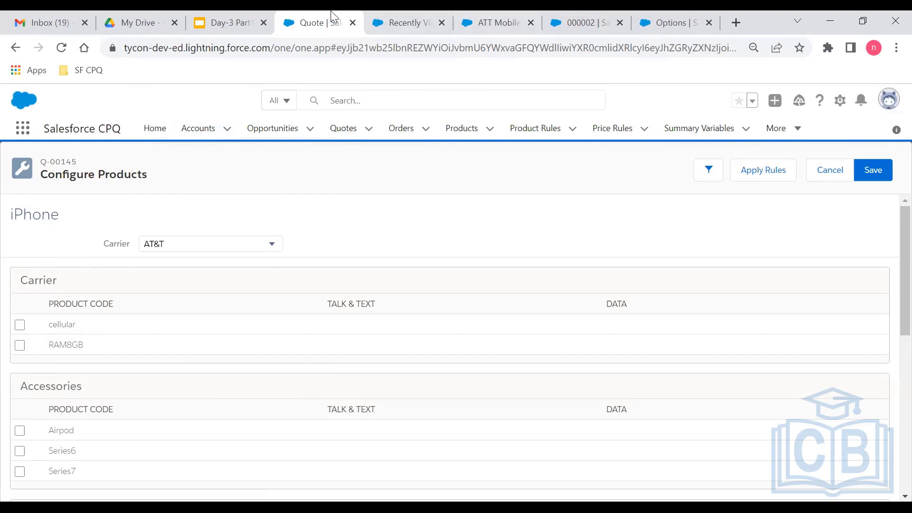
# Go back to the ATT Mobile selection rule and review the configuration rule that links it to the iPhone bundle
pyautogui.click(455, 17)
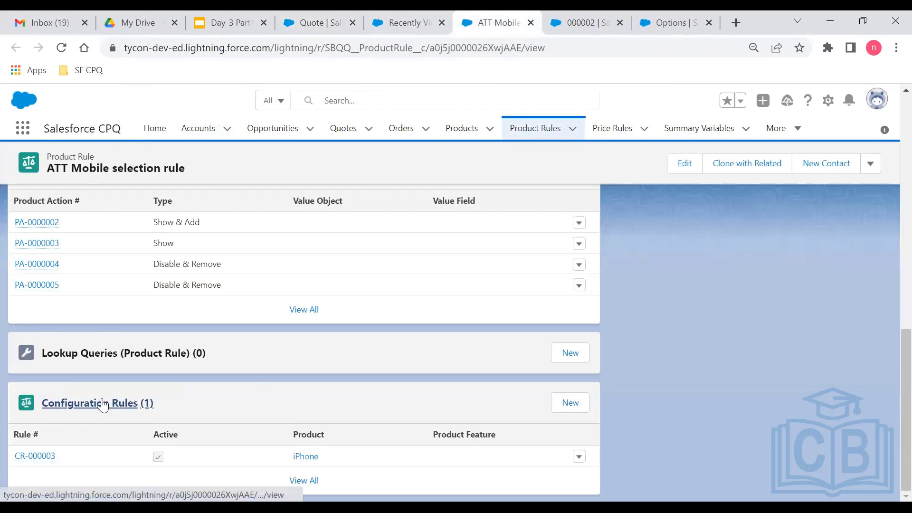
pyautogui.scroll(4, 889, 346)
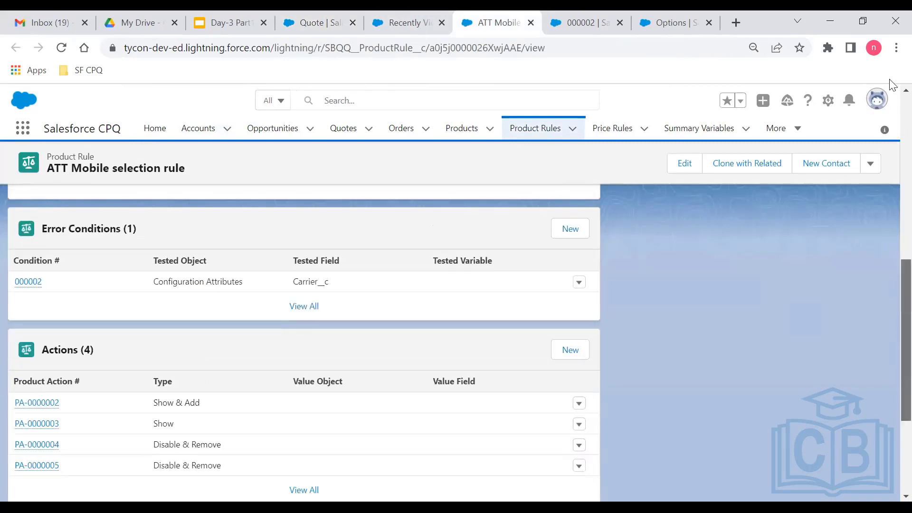
pyautogui.scroll(10, 889, 203)
pyautogui.scroll(-13, 889, 316)
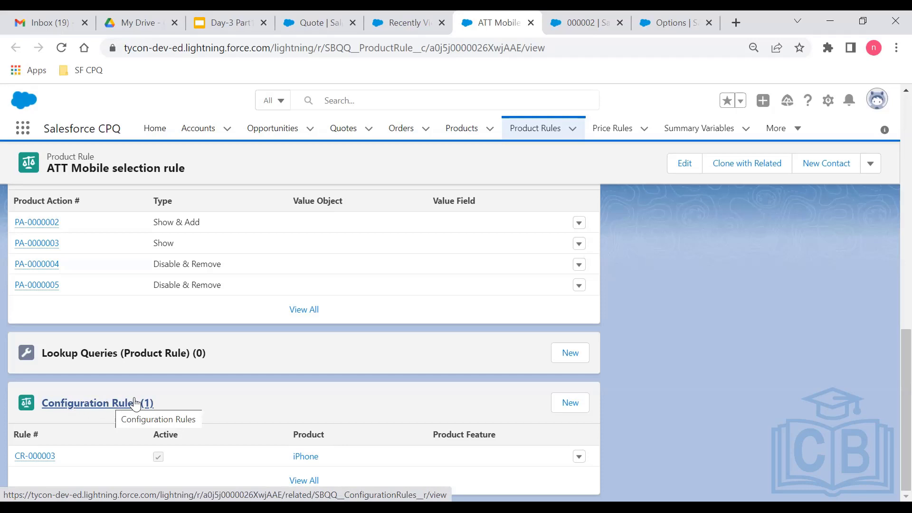
# Start a new configuration rule for the ATT Mobile selection rule with iPhone as its product, and discard it unsaved
pyautogui.click(570, 407)
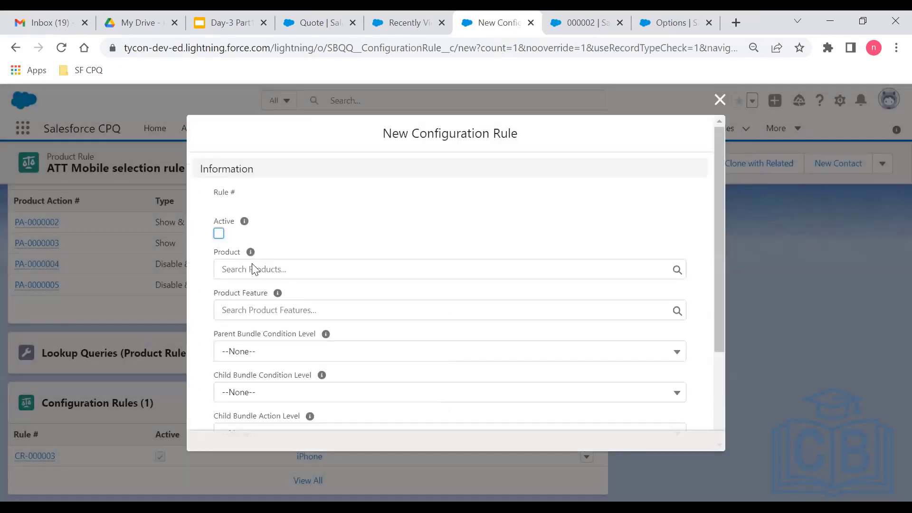
pyautogui.click(265, 270)
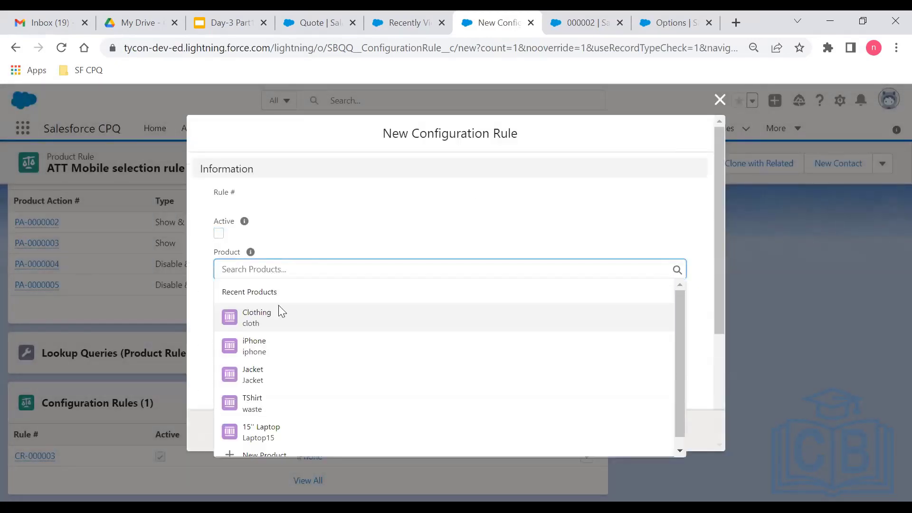
pyautogui.click(294, 345)
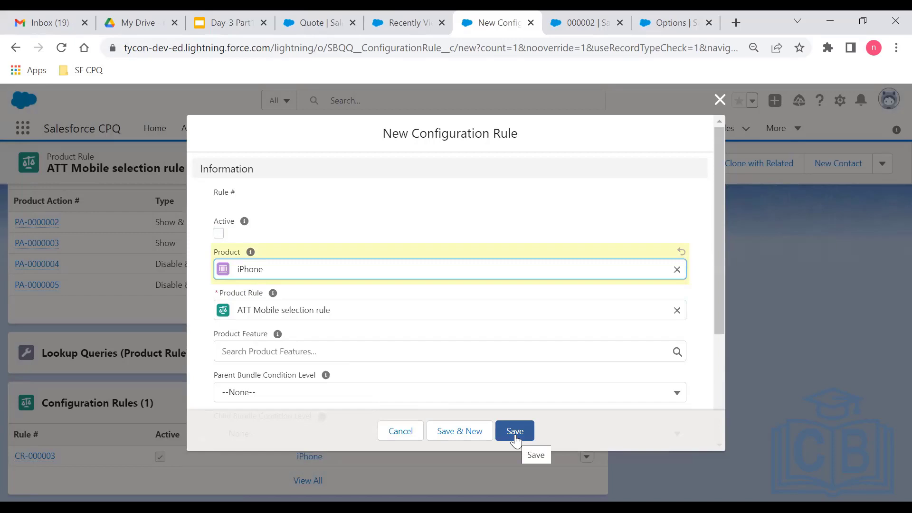
pyautogui.click(719, 100)
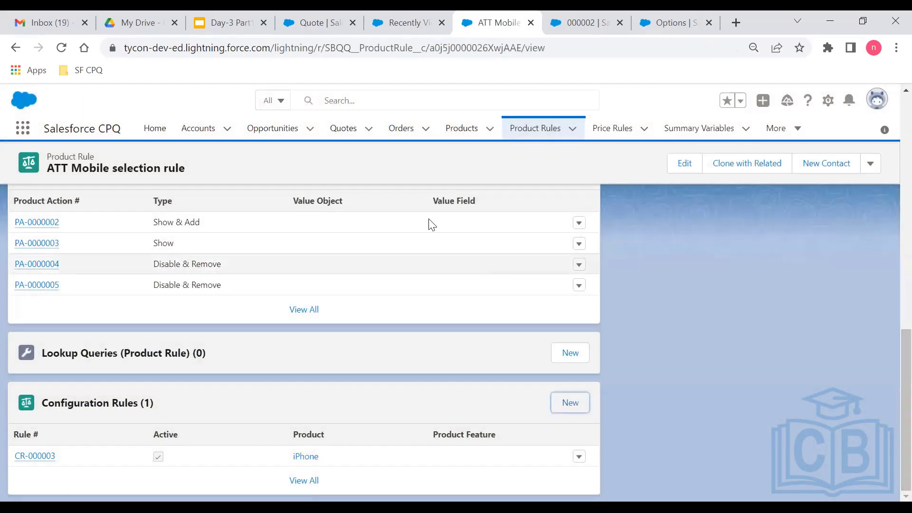
# Switch to the Day-3 Part1 presentation in Google Slides and present it, advancing to the Selection – Action Type slide
pyautogui.click(226, 12)
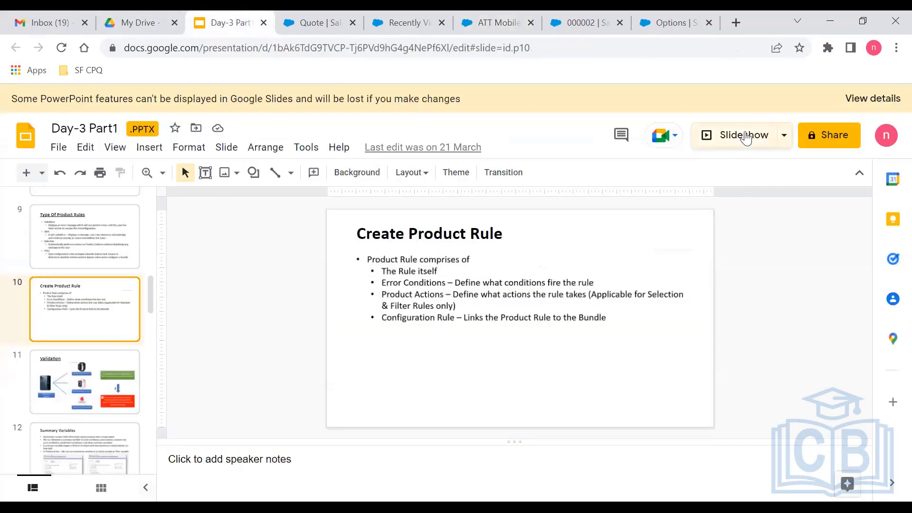
pyautogui.click(746, 136)
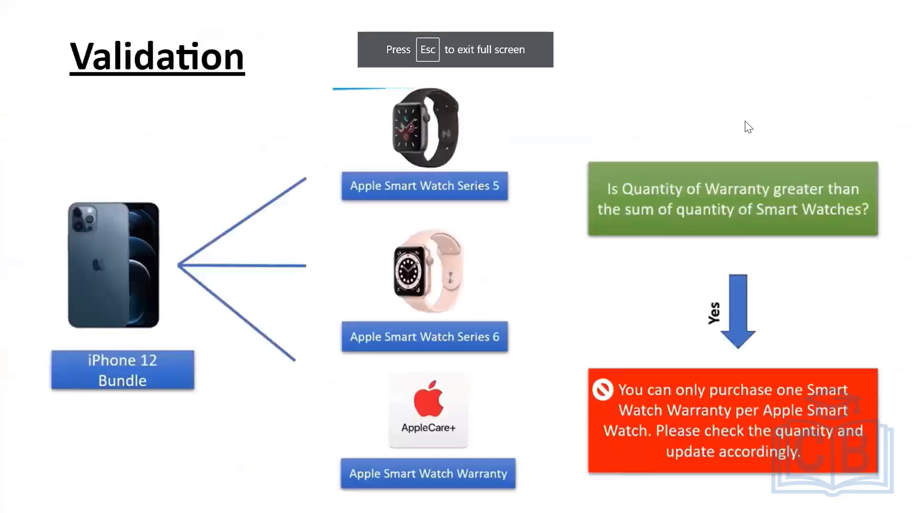
pyautogui.click(747, 132)
pyautogui.click(749, 127)
pyautogui.click(749, 127)
pyautogui.click(748, 127)
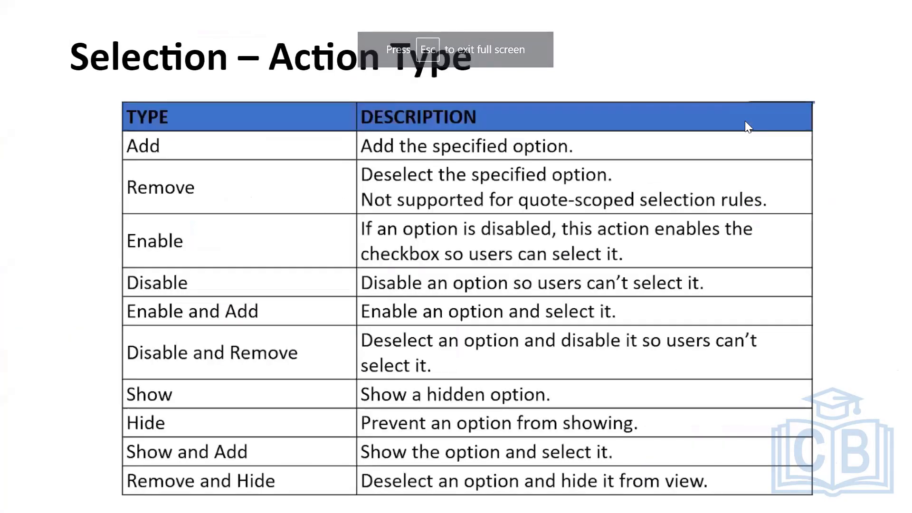
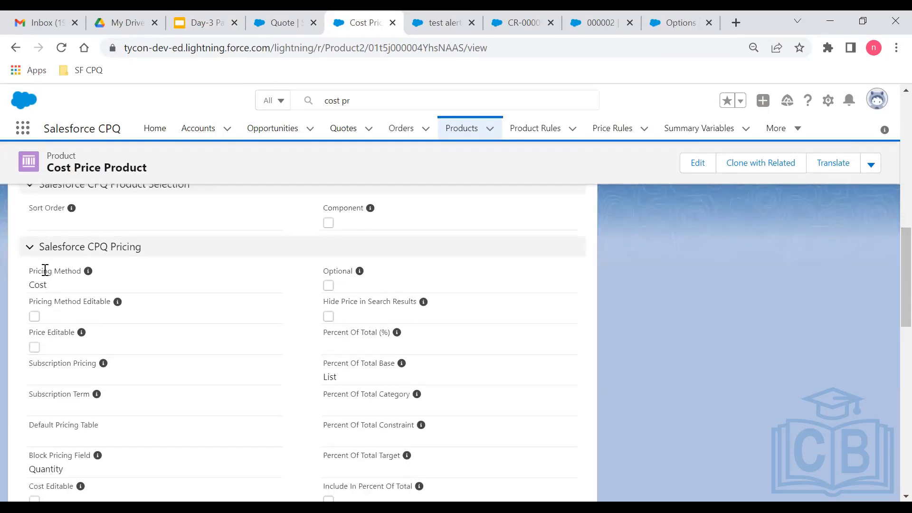
# Examine the Cost Price Product's pricing method, then the costs among its related records
pyautogui.moveTo(51, 289); pyautogui.dragTo(32, 285)
pyautogui.click(32, 285)
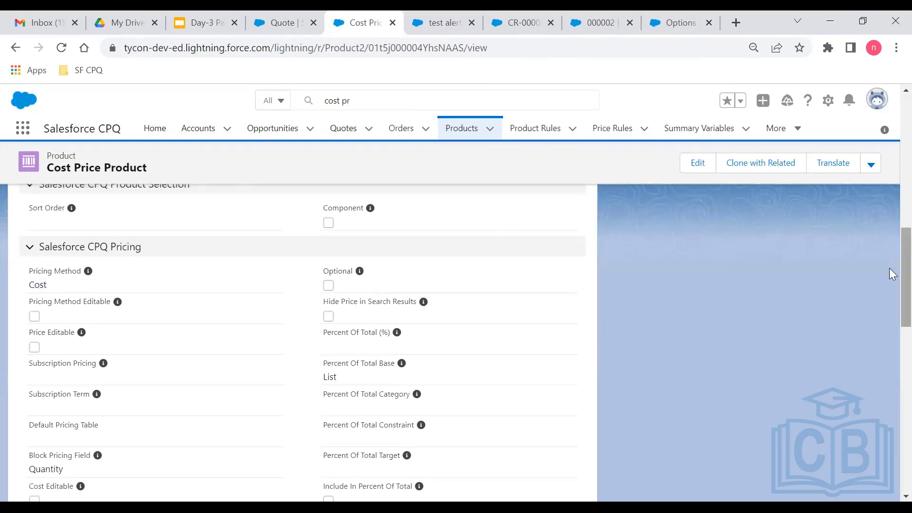
pyautogui.moveTo(905, 246); pyautogui.dragTo(741, 108)
pyautogui.click(109, 271)
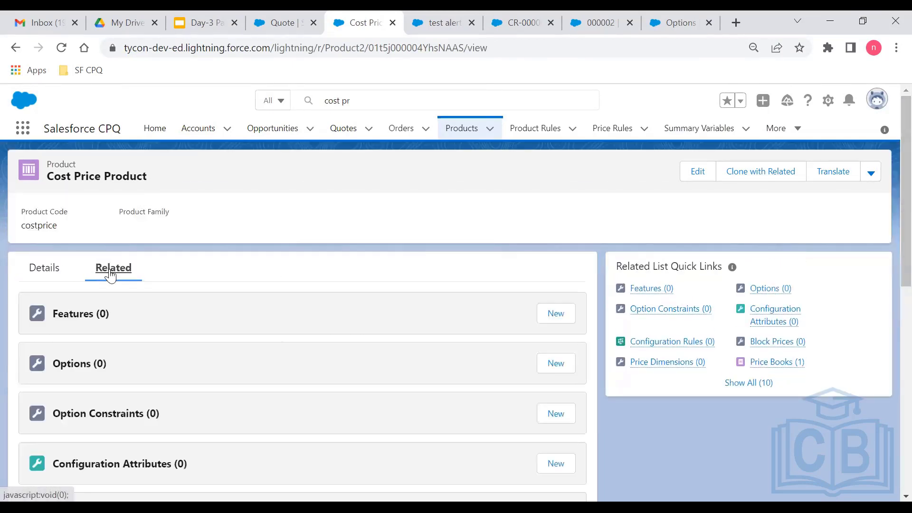
pyautogui.moveTo(902, 183); pyautogui.dragTo(892, 382)
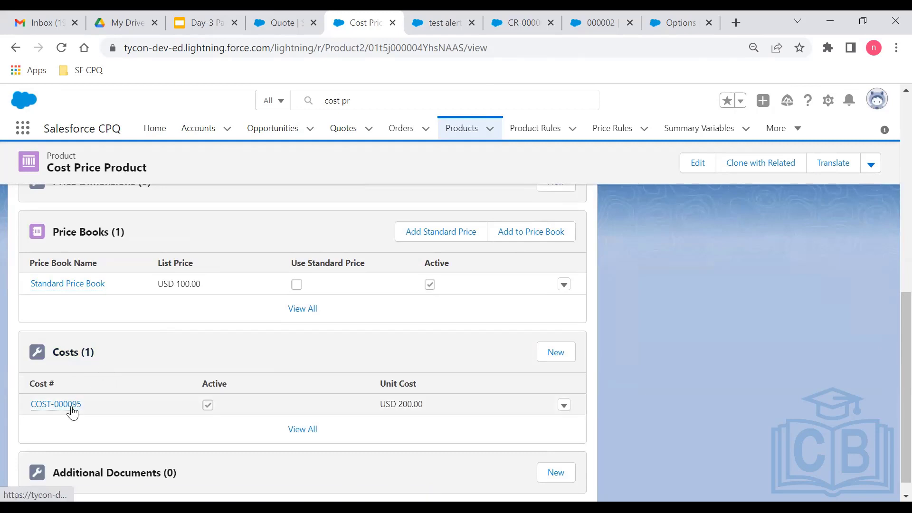
pyautogui.moveTo(67, 409)
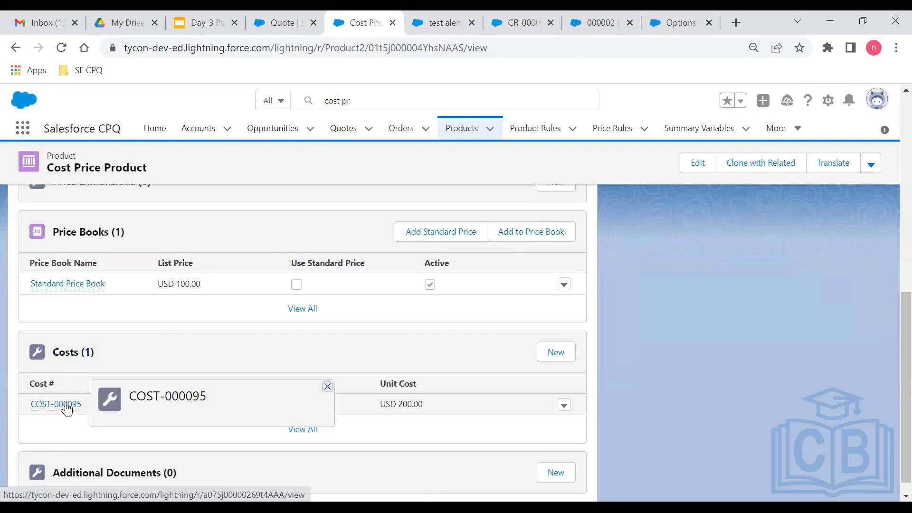
# Compare the Cost Price Product's list and net unit prices on the quote with its Standard Price Book list price and unit cost
pyautogui.hotkey('ctrl', 'shift', 'Tab')
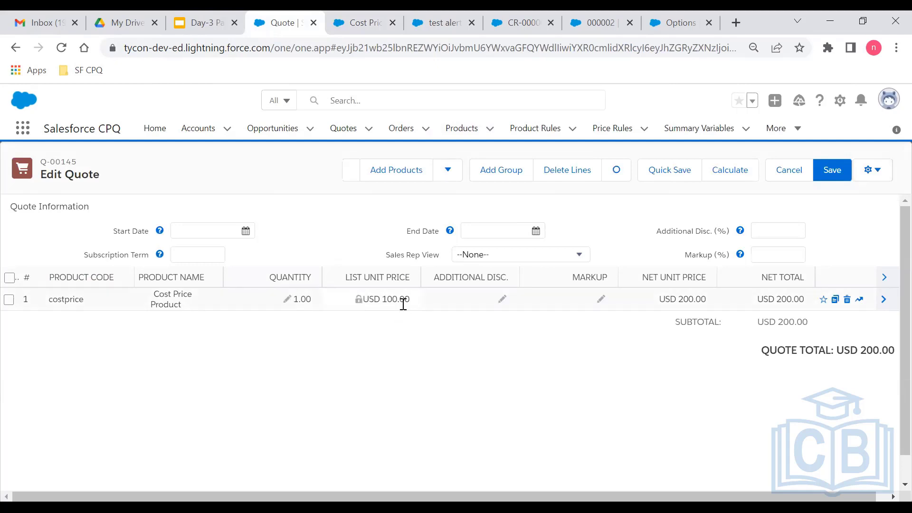
pyautogui.hotkey('ctrl', 'Tab')
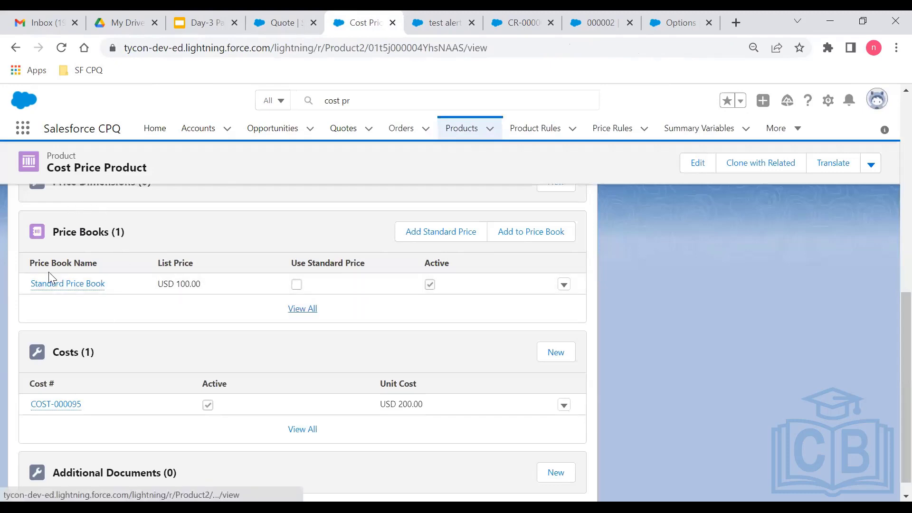
pyautogui.moveTo(56, 291)
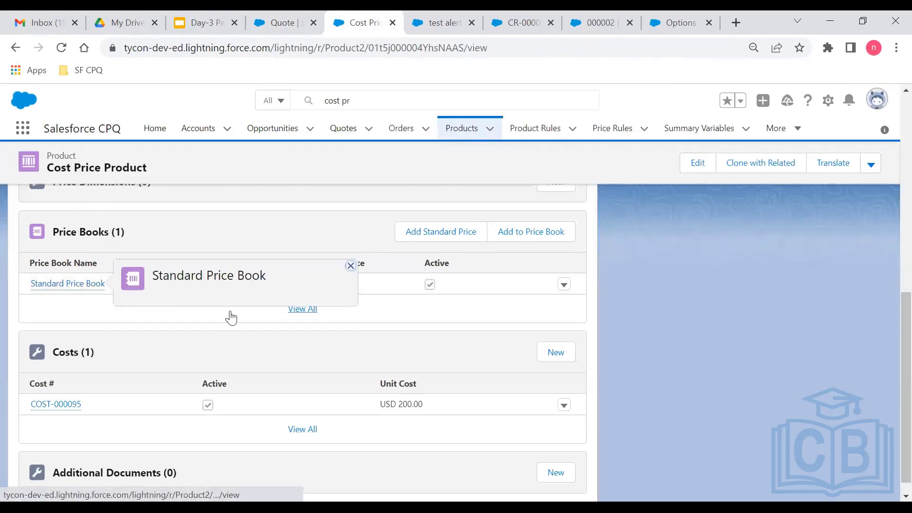
pyautogui.click(350, 266)
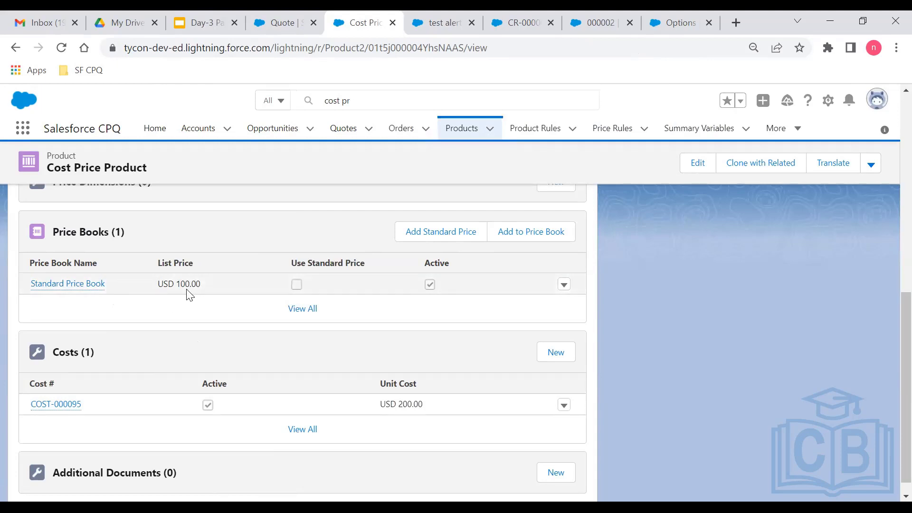
pyautogui.click(281, 22)
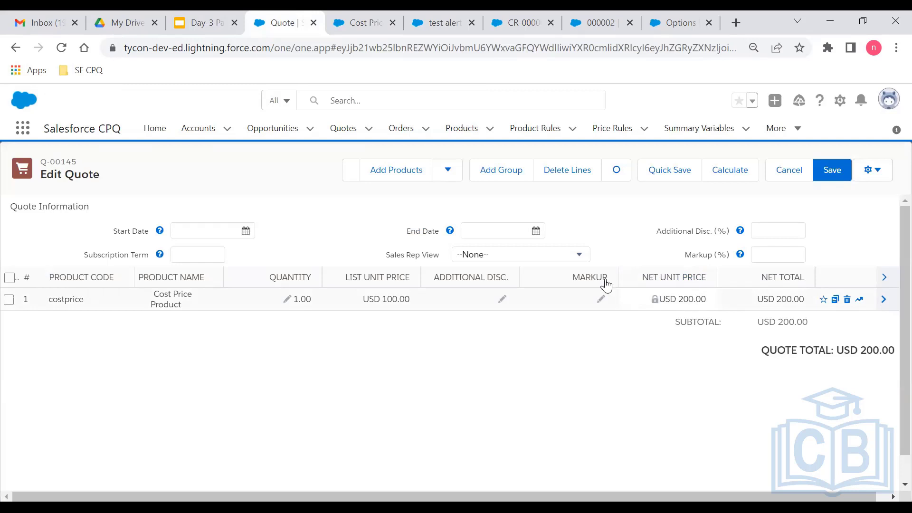
pyautogui.click(357, 19)
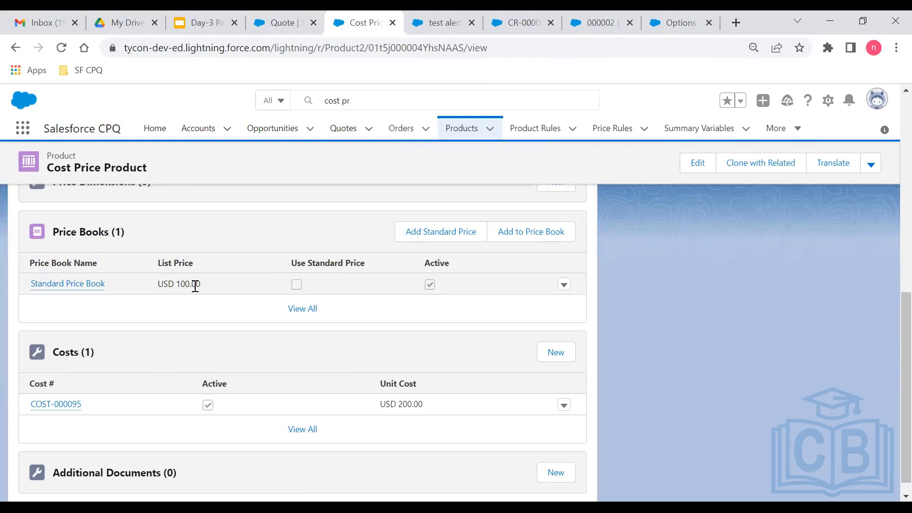
pyautogui.click(294, 21)
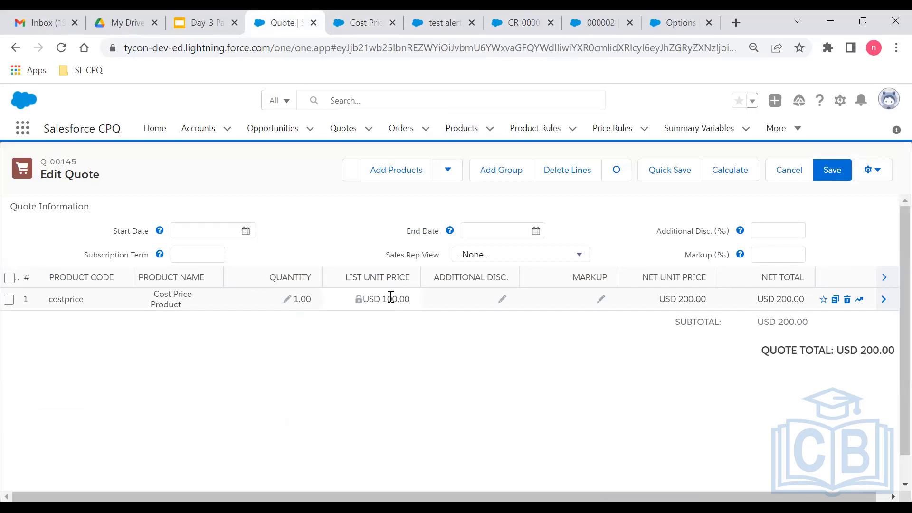
pyautogui.click(362, 12)
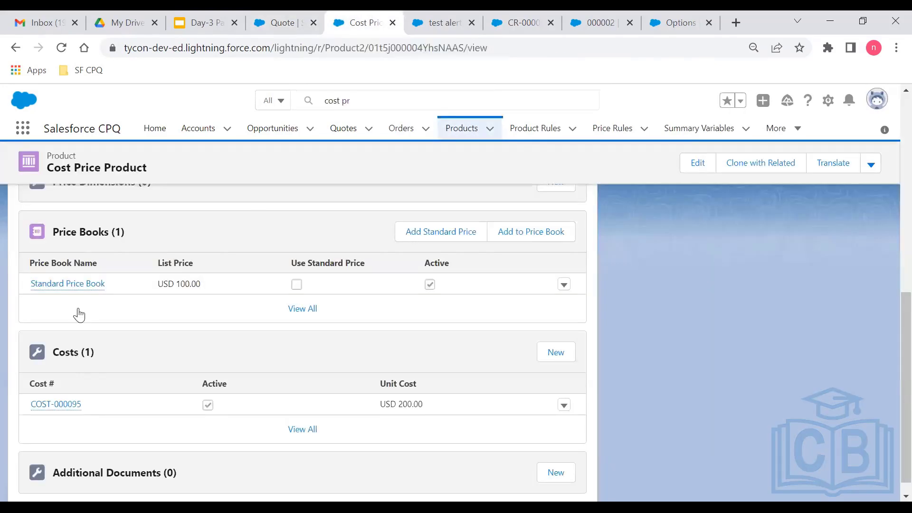
pyautogui.click(279, 13)
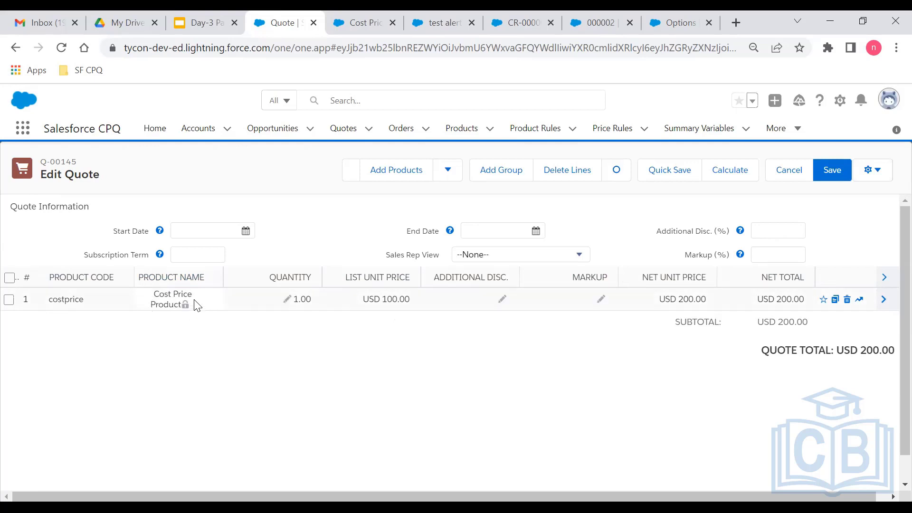
pyautogui.hotkey('ctrl', 'Tab')
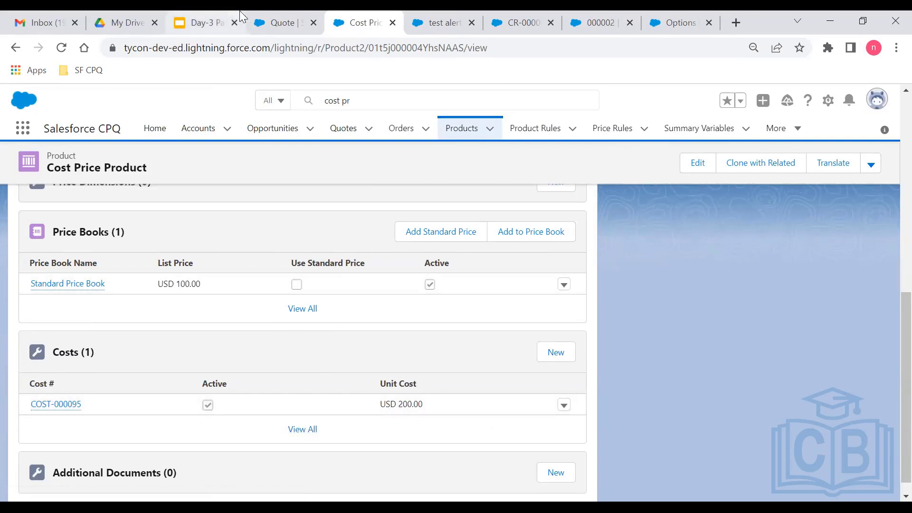
# Examine the Cost Price Product's net total on the quote
pyautogui.click(292, 23)
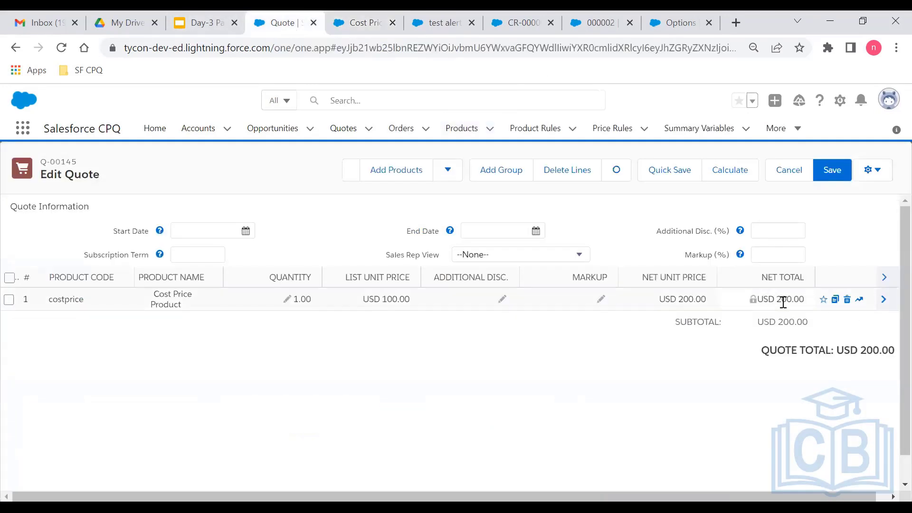
pyautogui.moveTo(779, 301); pyautogui.dragTo(800, 301)
pyautogui.moveTo(779, 299); pyautogui.dragTo(825, 297)
pyautogui.click(727, 383)
# Switch to the Day-3 Part-2 presentation in Google Slides, at the Cost Price slide
pyautogui.hotkey('ctrl', 'Tab')
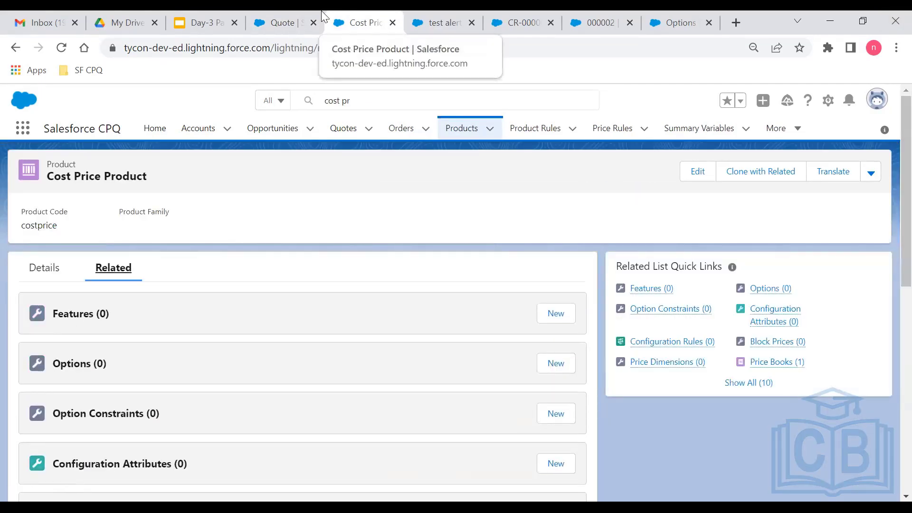
pyautogui.click(134, 10)
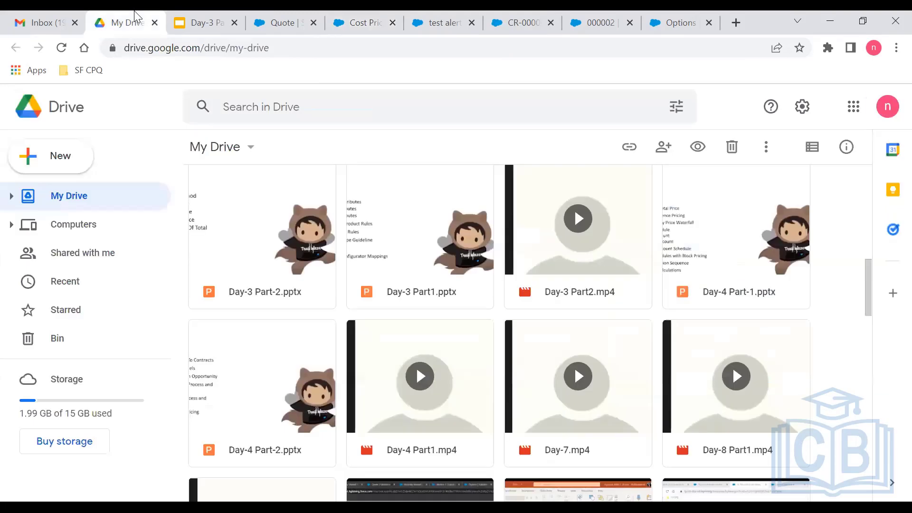
pyautogui.click(176, 15)
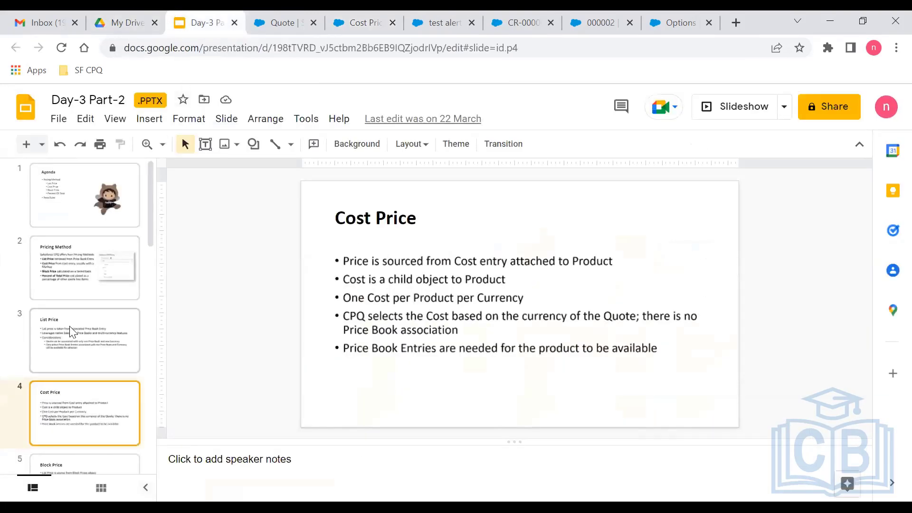
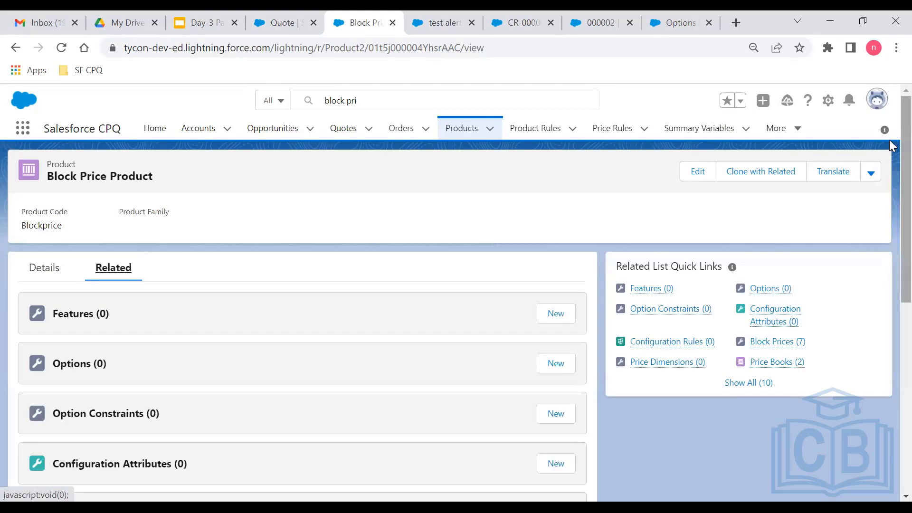
# Open all of the Block Price Product's block prices for editing from its related records
pyautogui.scroll(-5, 890, 230)
pyautogui.moveTo(889, 263); pyautogui.dragTo(889, 270)
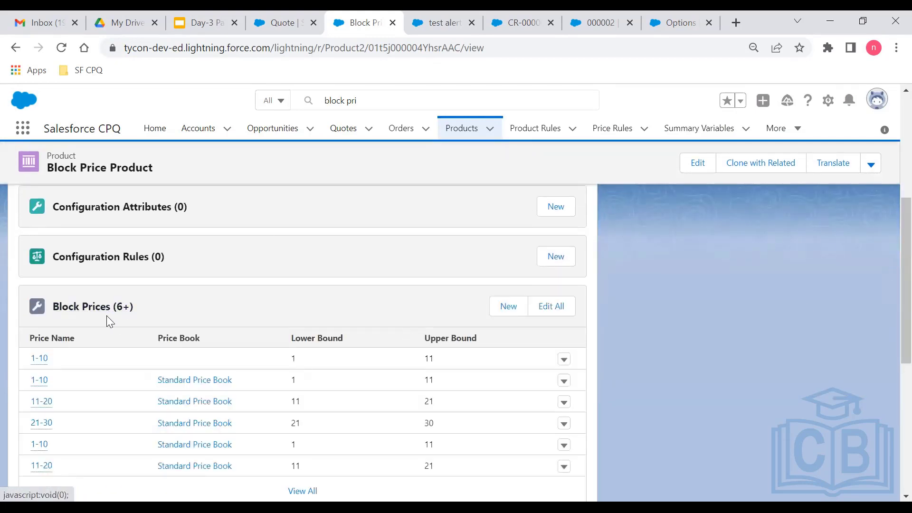
pyautogui.click(557, 308)
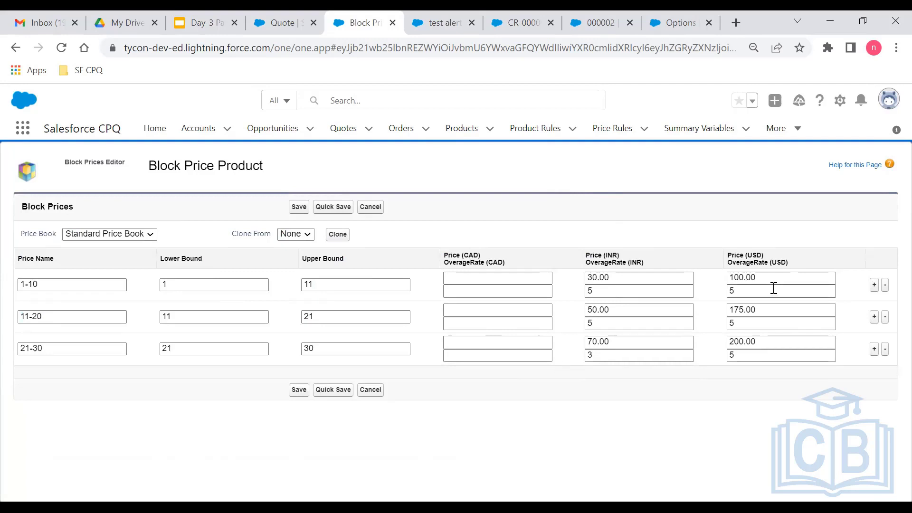
# Review the USD prices and overage rates of the 1-10 and 11-20 block price tiers
pyautogui.click(756, 280)
pyautogui.doubleClick(756, 281)
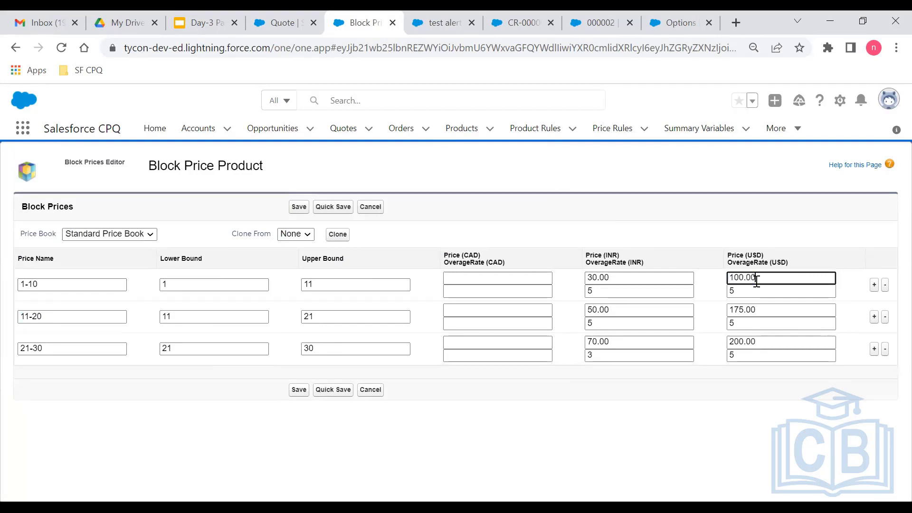
pyautogui.doubleClick(750, 287)
pyautogui.click(749, 286)
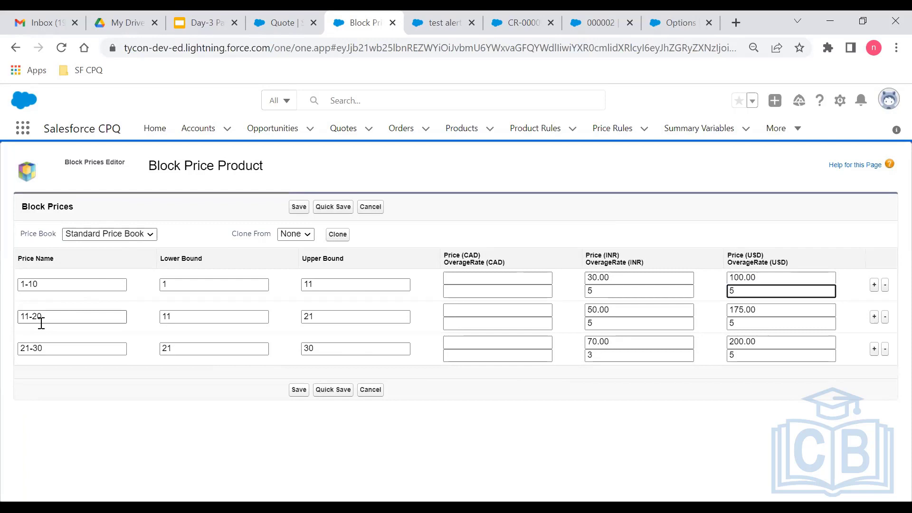
pyautogui.doubleClick(770, 309)
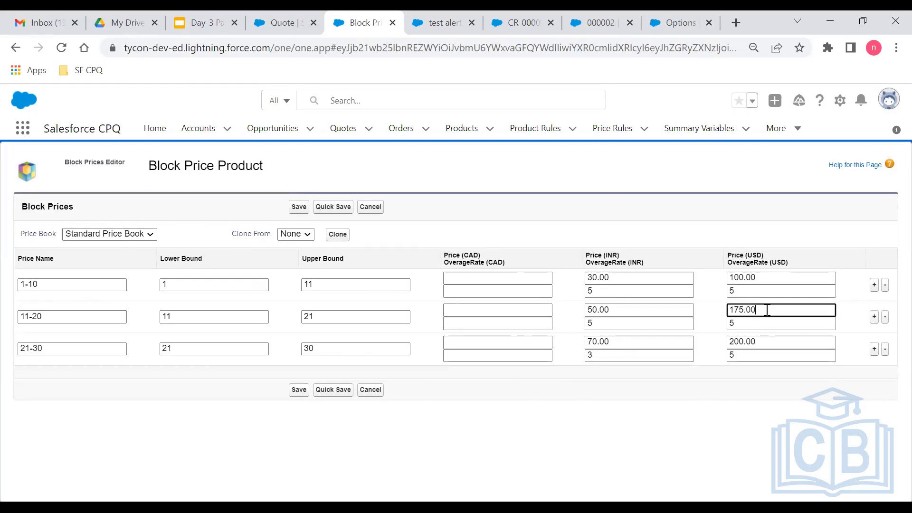
pyautogui.click(755, 323)
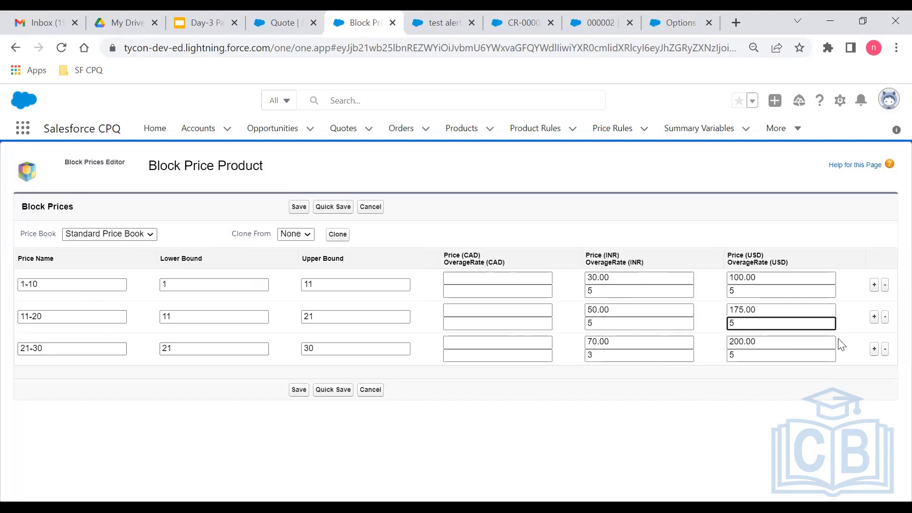
# Set the USD overage rate of the 21-30 block price tier to 3 and save the block prices
pyautogui.doubleClick(772, 343)
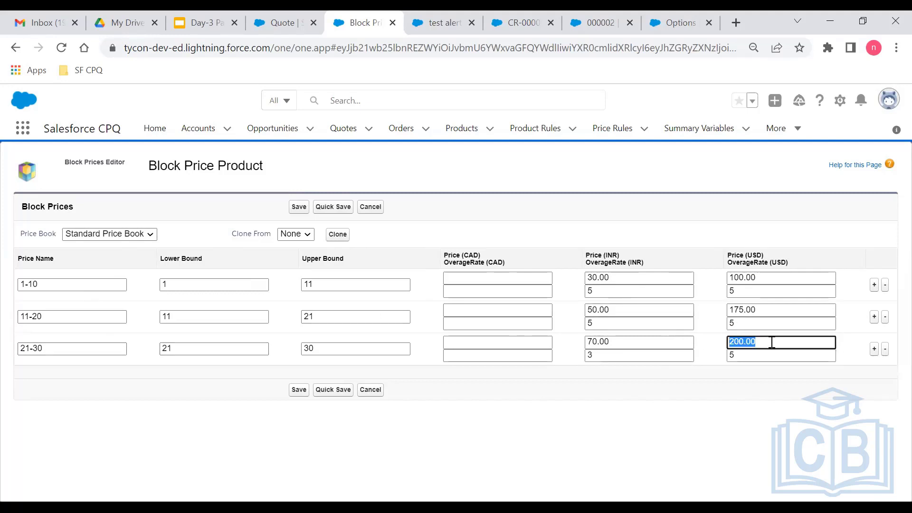
pyautogui.click(753, 358)
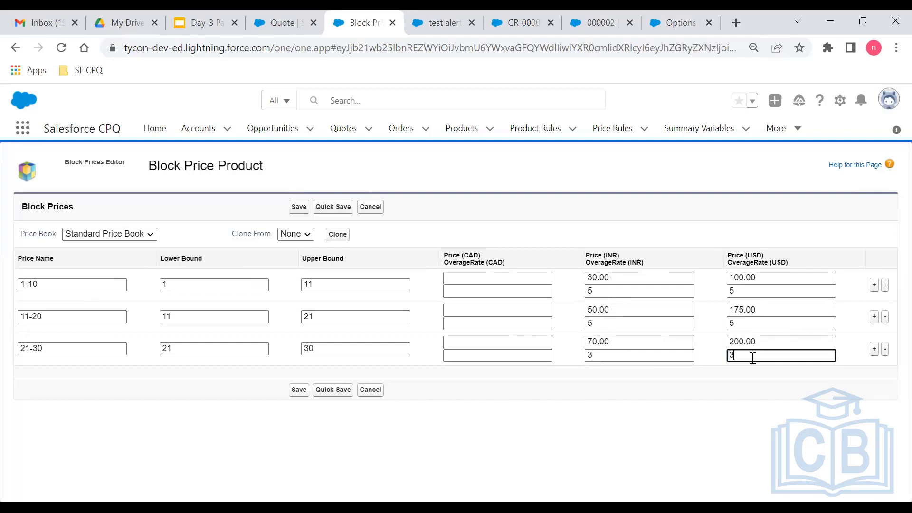
pyautogui.click(299, 390)
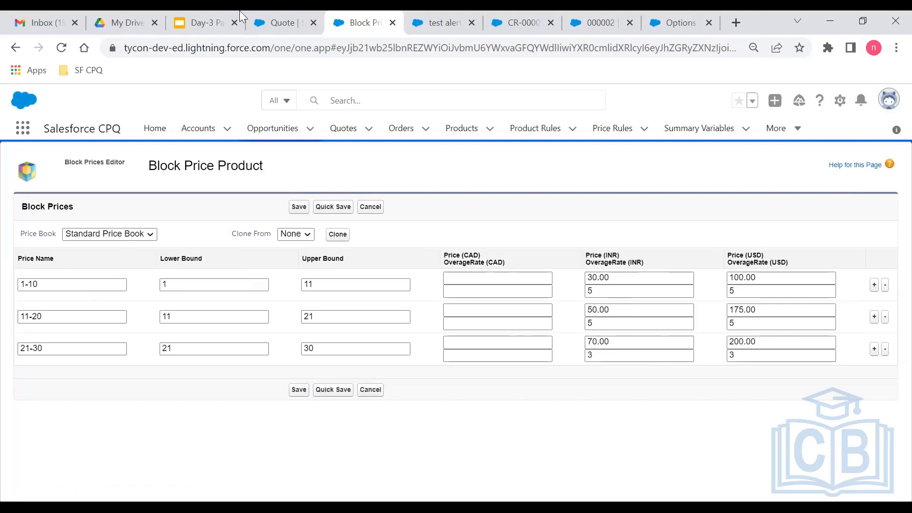
# Discard the quote's unsaved Cost Price Product line and reopen the quote's line editor
pyautogui.click(301, 17)
pyautogui.click(775, 171)
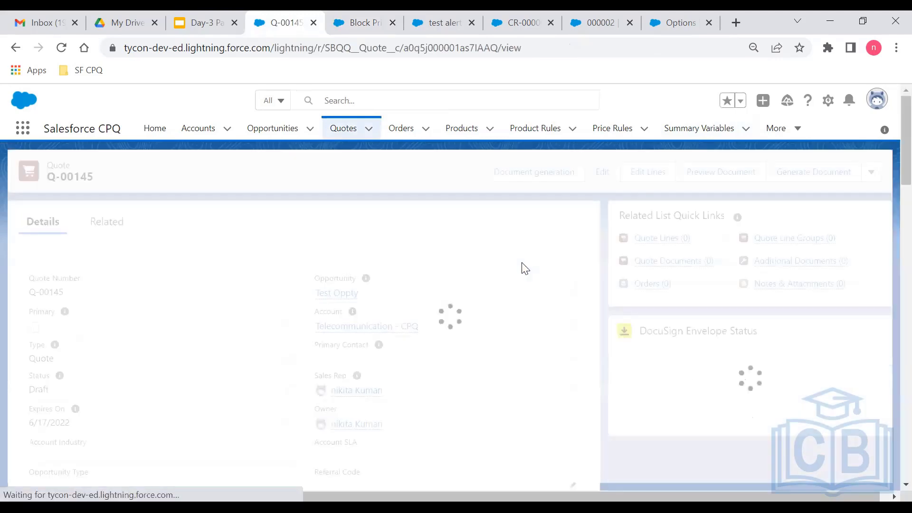
pyautogui.click(633, 179)
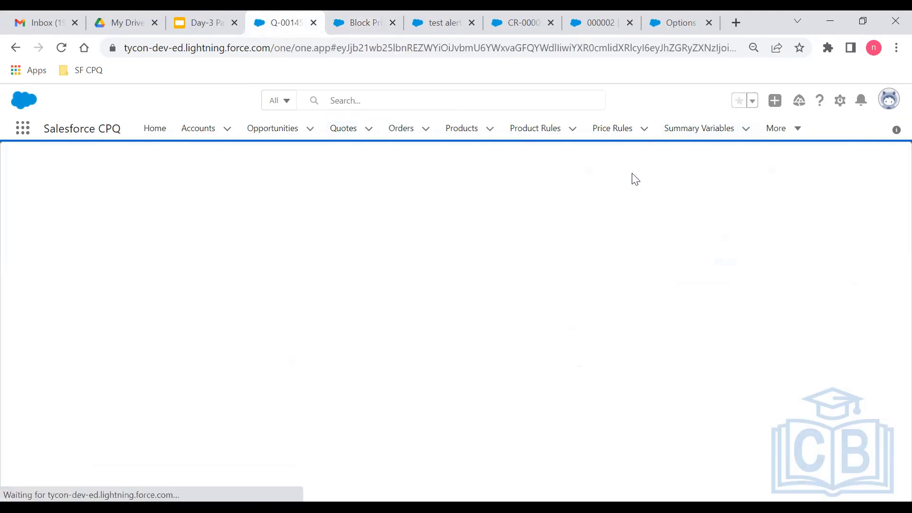
pyautogui.click(349, 19)
pyautogui.click(281, 18)
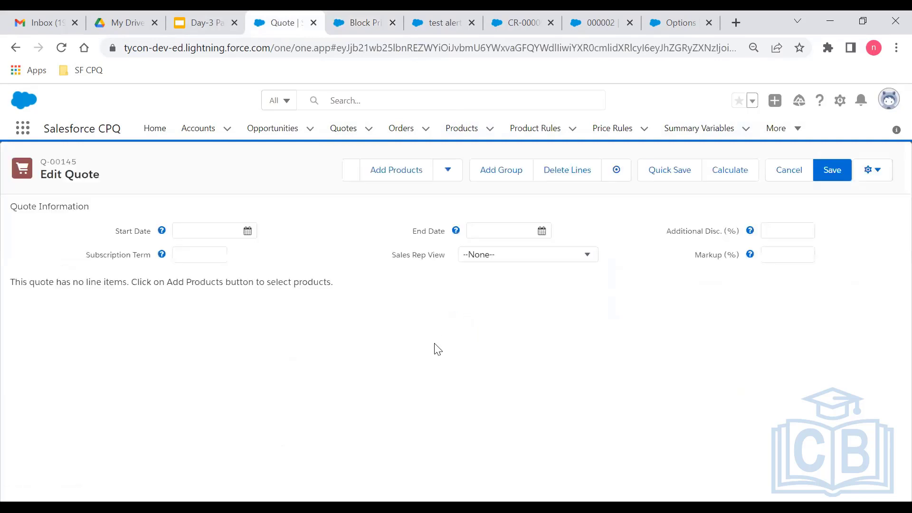
# Search the product selection for "block pri" and add the Block Price Product to the quote
pyautogui.click(396, 172)
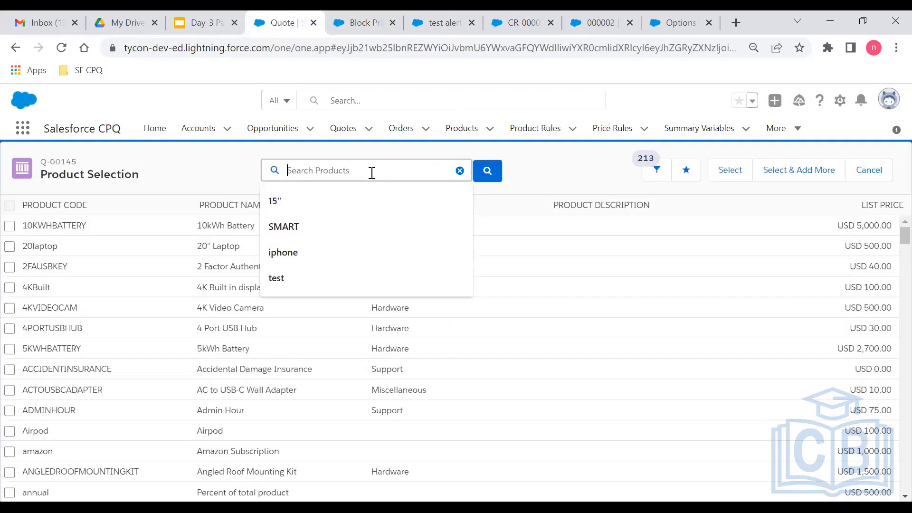
pyautogui.write('blcok pri')
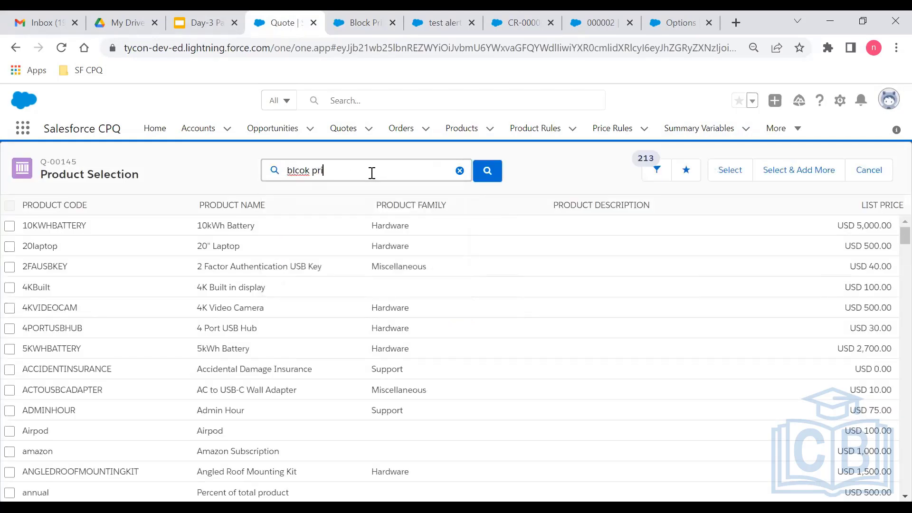
pyautogui.press('Return')
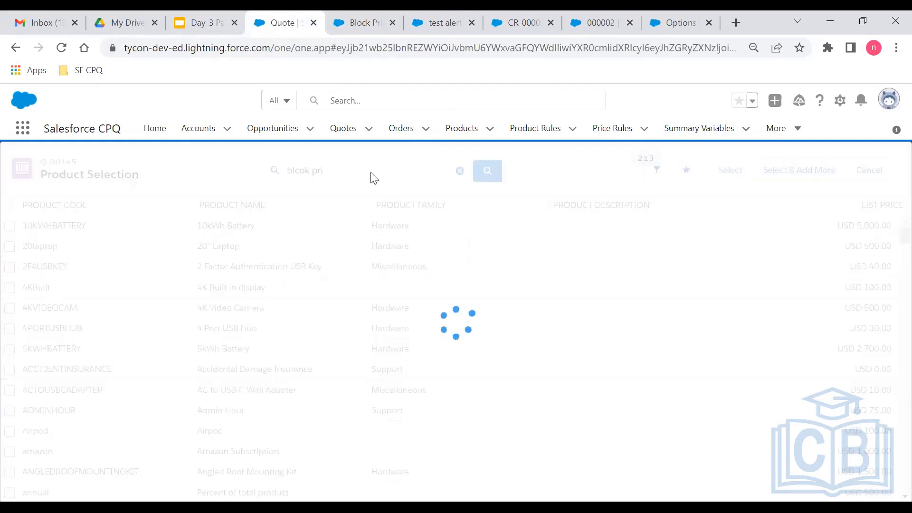
pyautogui.click(305, 170)
pyautogui.press('BackSpace')
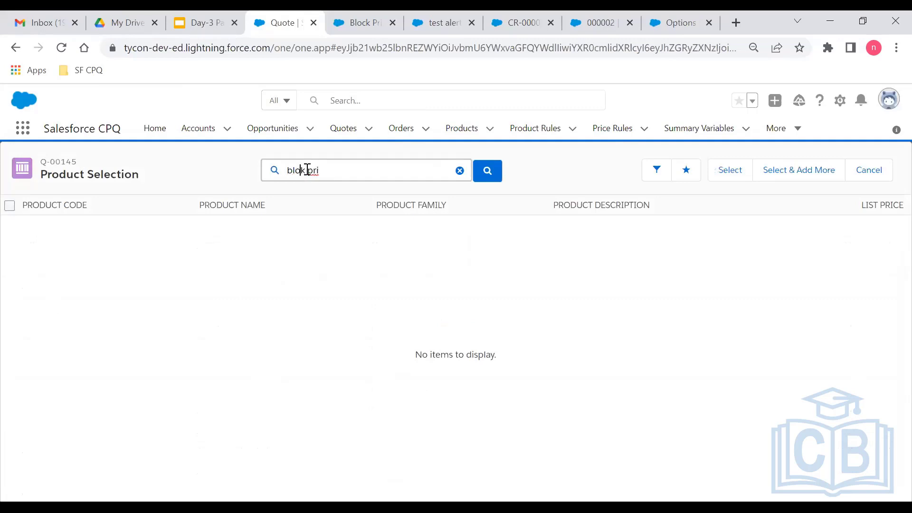
pyautogui.write('c')
pyautogui.press('Return')
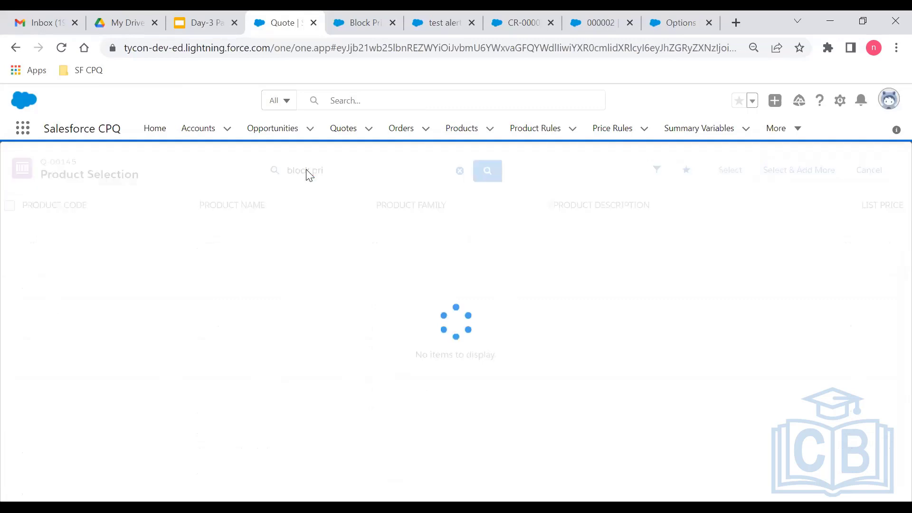
pyautogui.click(9, 226)
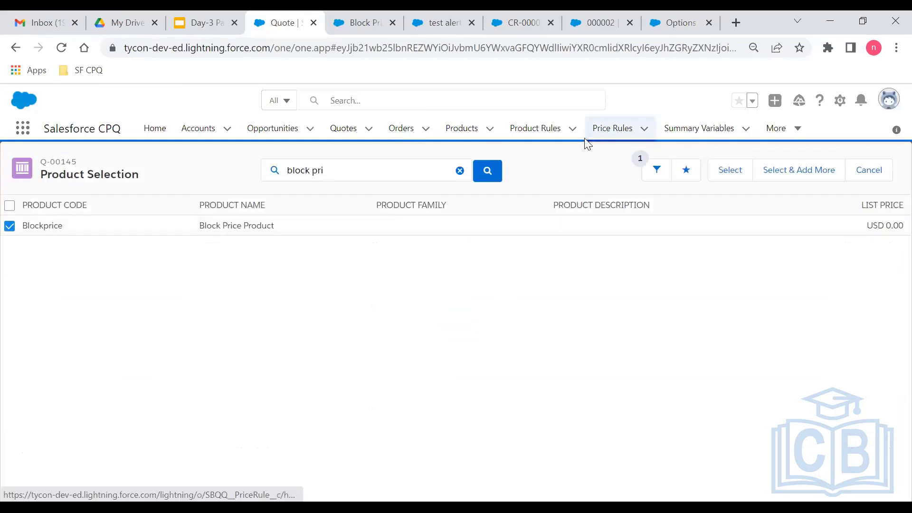
pyautogui.click(736, 172)
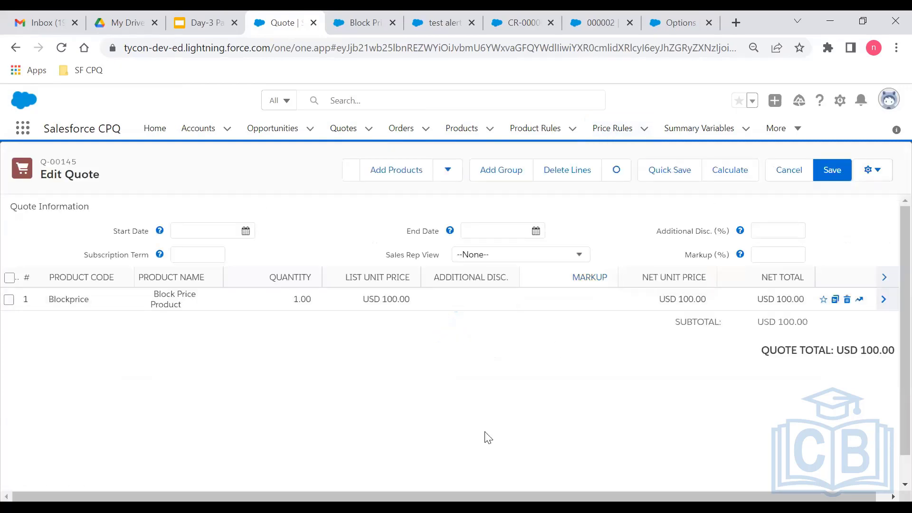
# Reopen the Block Price Product's block prices in the editor to check its tier prices
pyautogui.click(340, 16)
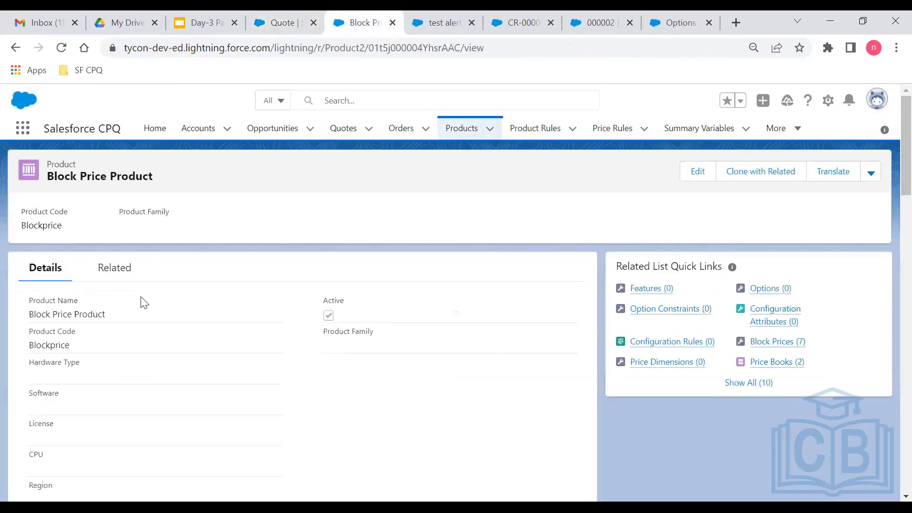
pyautogui.click(113, 268)
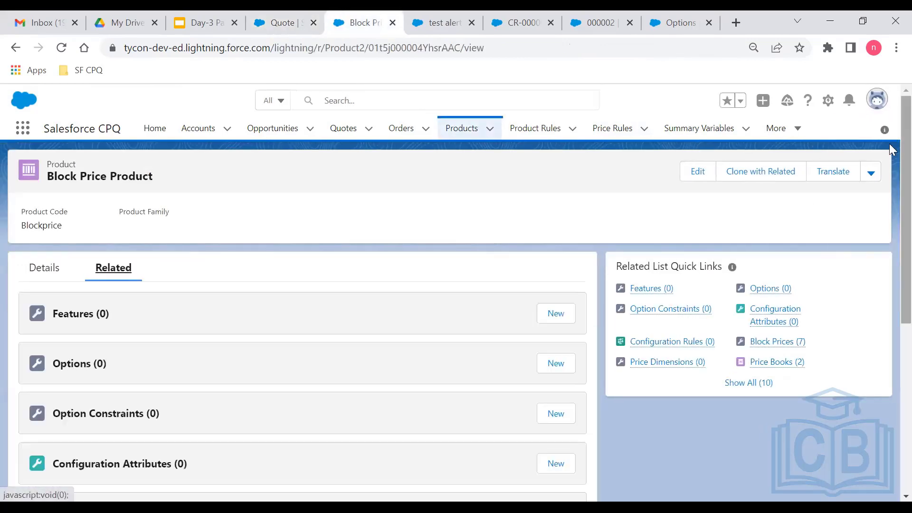
pyautogui.scroll(-3, 891, 225)
pyautogui.scroll(-2, 889, 237)
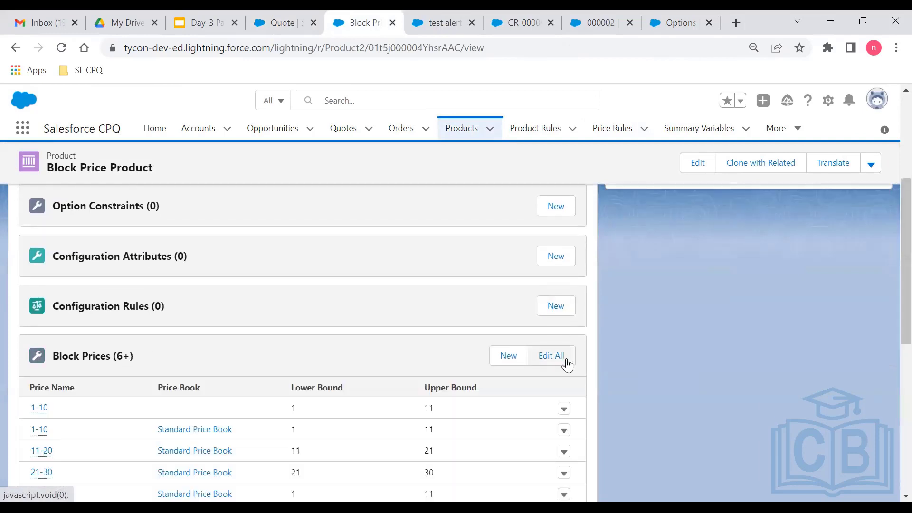
pyautogui.click(551, 356)
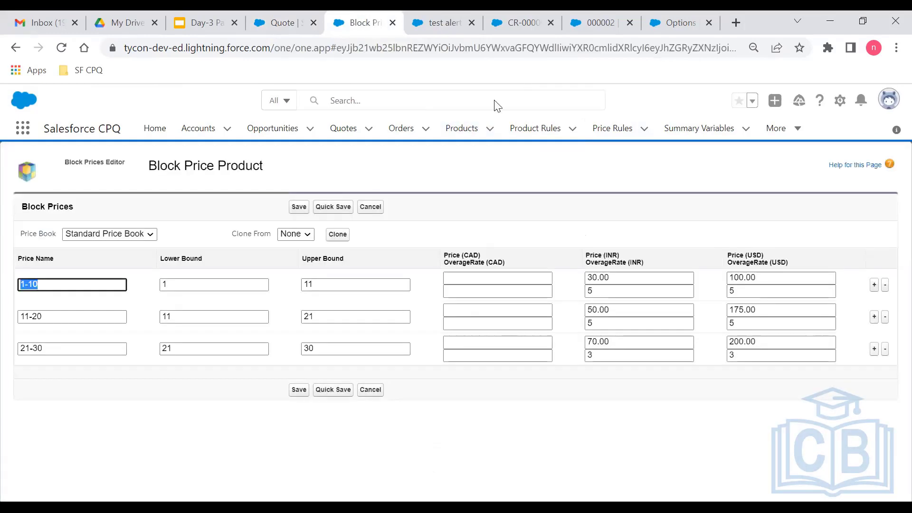
pyautogui.click(72, 287)
# Set the Block Price Product's quote quantity to 25, recalculate, and compare the result with its block price tiers
pyautogui.click(283, 14)
pyautogui.click(285, 301)
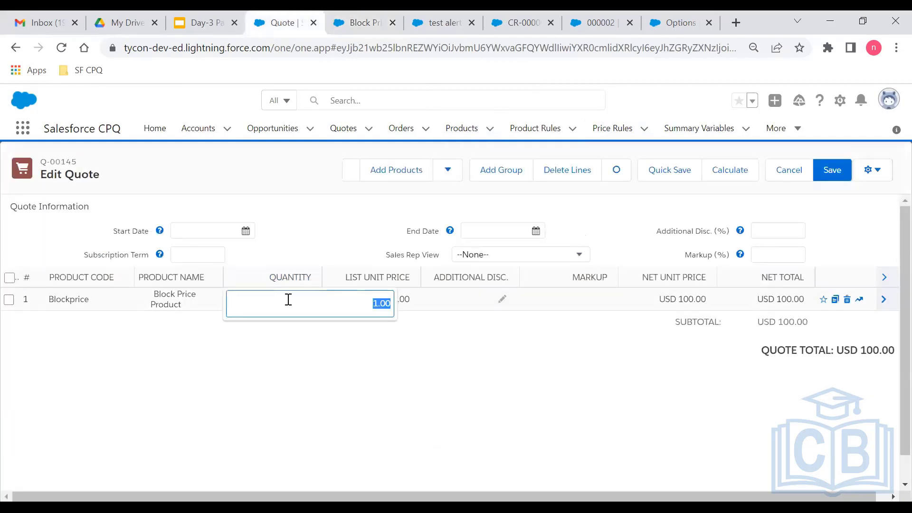
pyautogui.write('25')
pyautogui.click(438, 399)
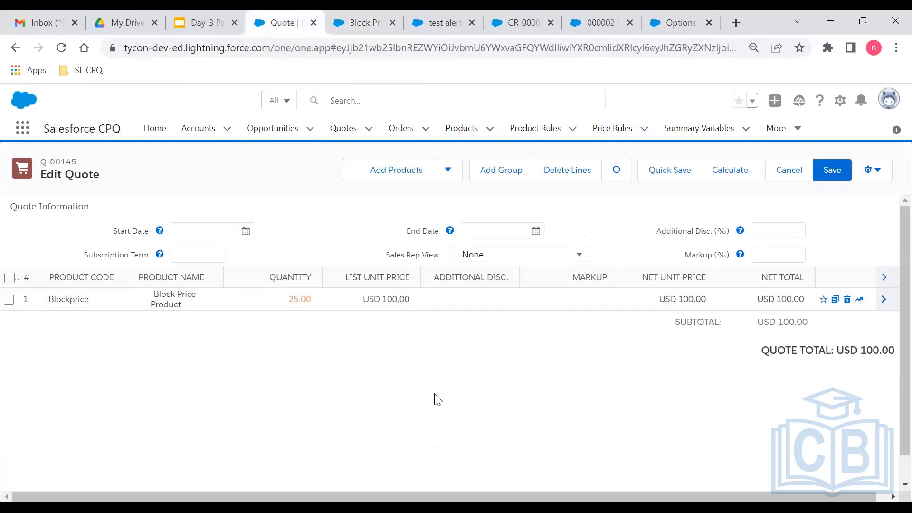
pyautogui.click(730, 170)
pyautogui.click(357, 11)
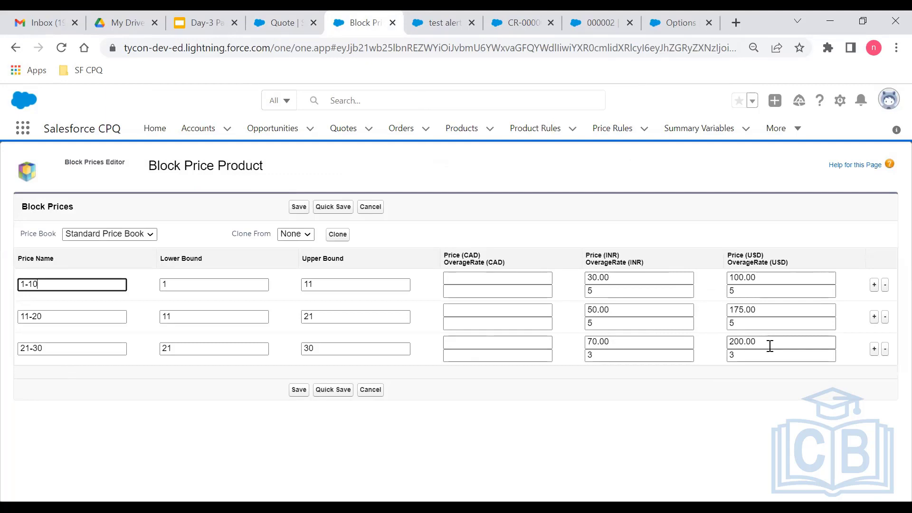
pyautogui.hotkey('ctrl', 'shift', 'Tab')
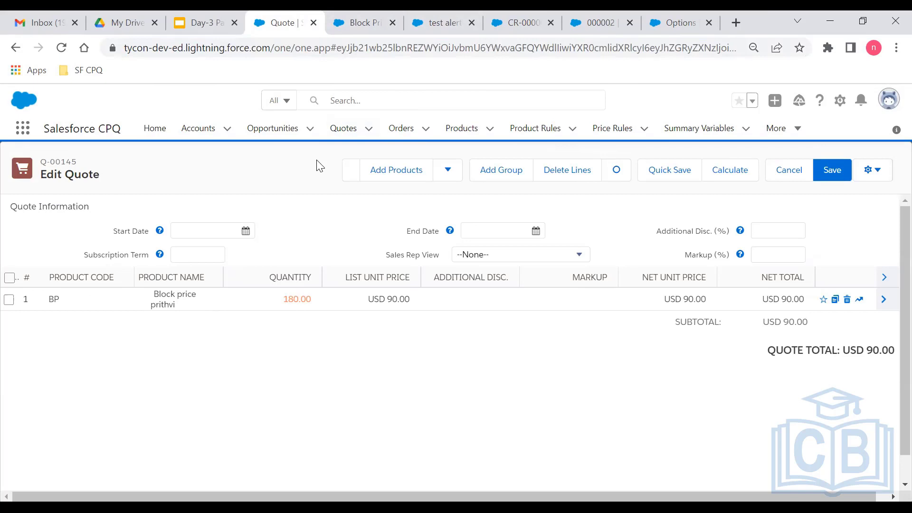
# Search Salesforce for "PERCENT OF" and open the Percent of total product record
pyautogui.click(203, 21)
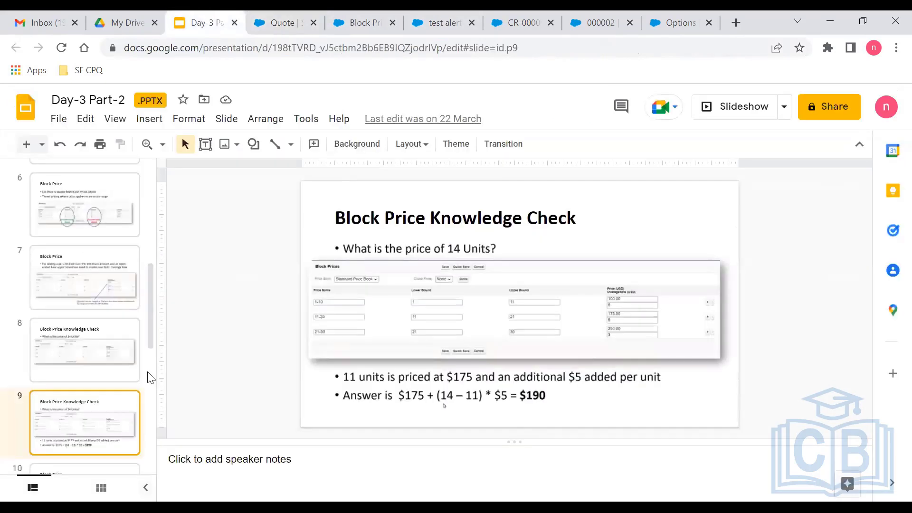
pyautogui.click(281, 14)
pyautogui.click(351, 14)
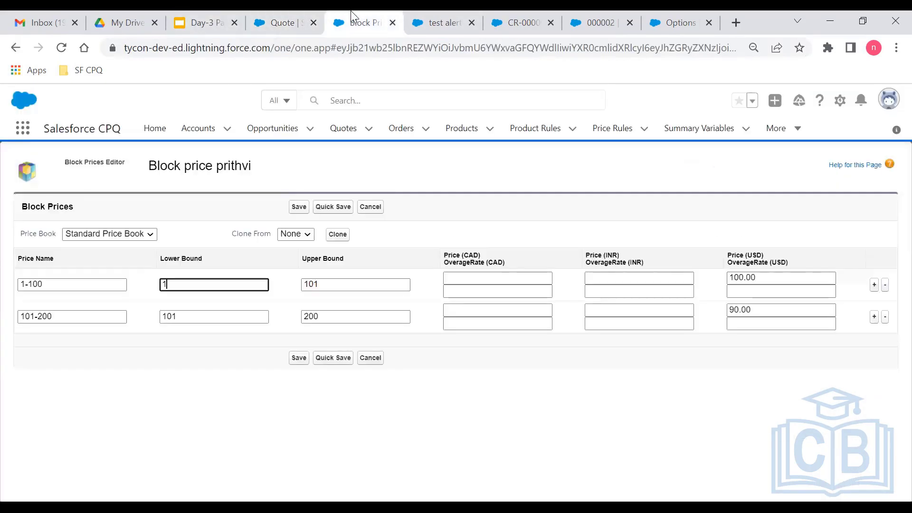
pyautogui.click(361, 100)
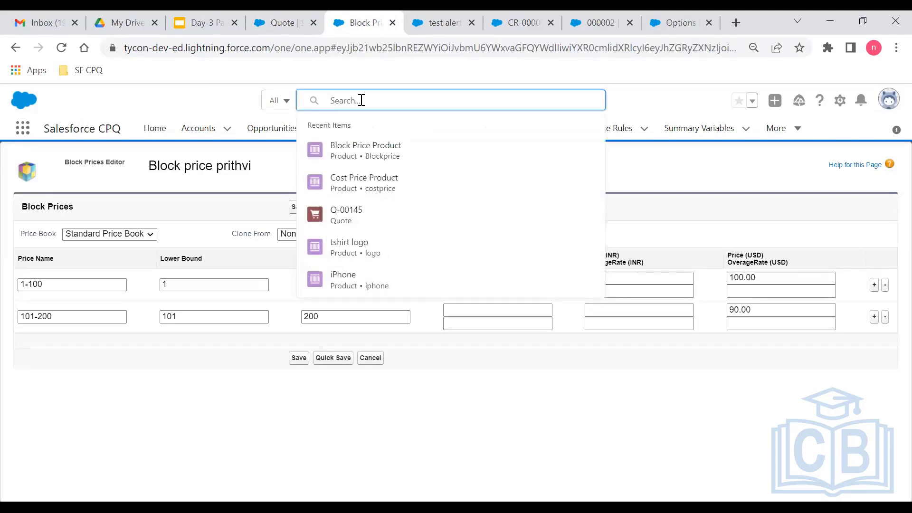
pyautogui.write('PERCENT OF')
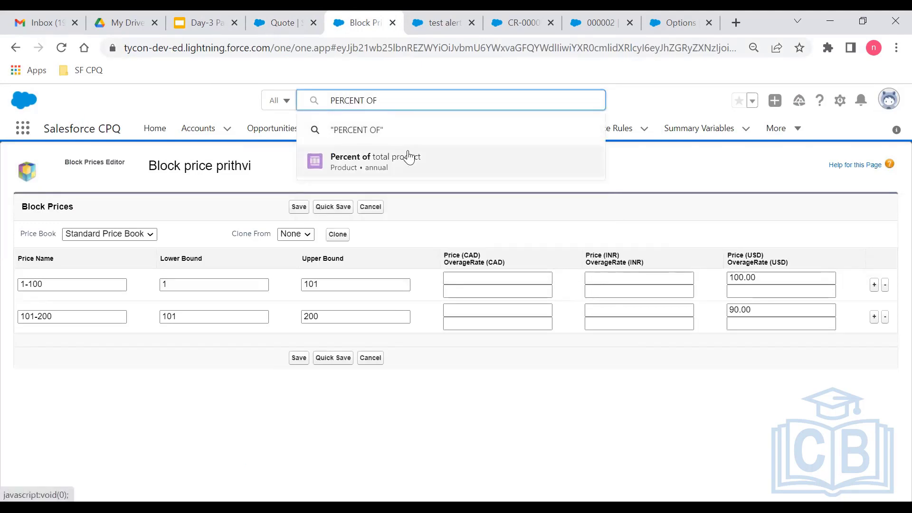
pyautogui.click(409, 156)
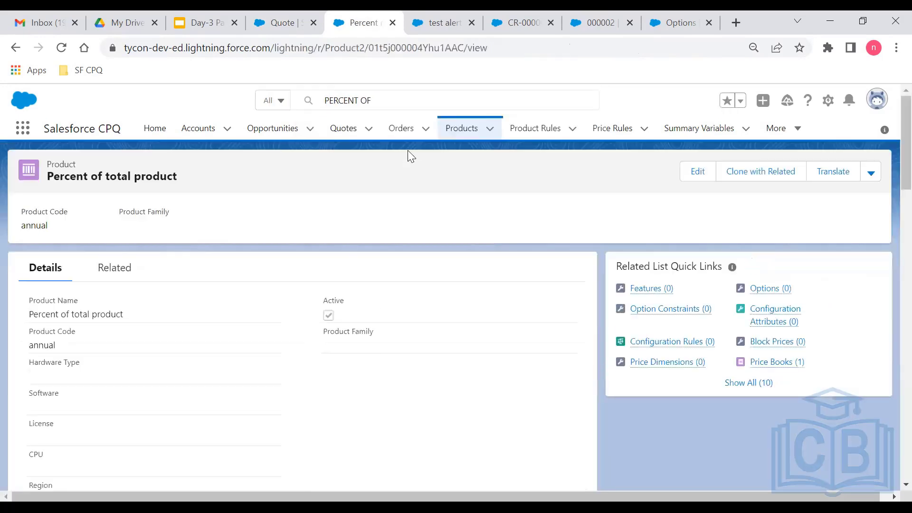
# Examine the Percent of total product's CPQ pricing fields, especially its percentage, base and category
pyautogui.scroll(-10, 890, 280)
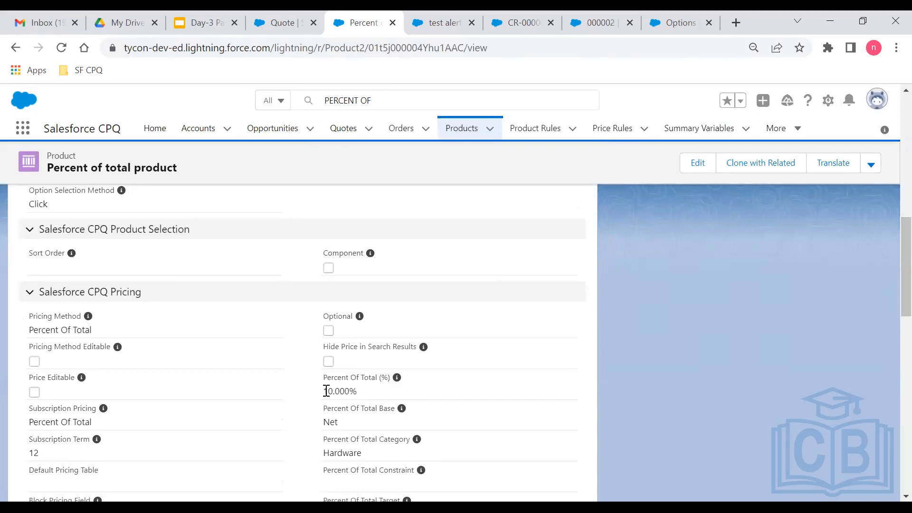
pyautogui.moveTo(325, 391); pyautogui.dragTo(357, 397)
pyautogui.moveTo(354, 453); pyautogui.dragTo(323, 453)
pyautogui.hotkey('shift', 'End')
pyautogui.click(333, 431)
# Search the quote's product selection for "Mainte" and add Maintenance of Lapt 25 to the quote
pyautogui.click(287, 12)
pyautogui.click(411, 174)
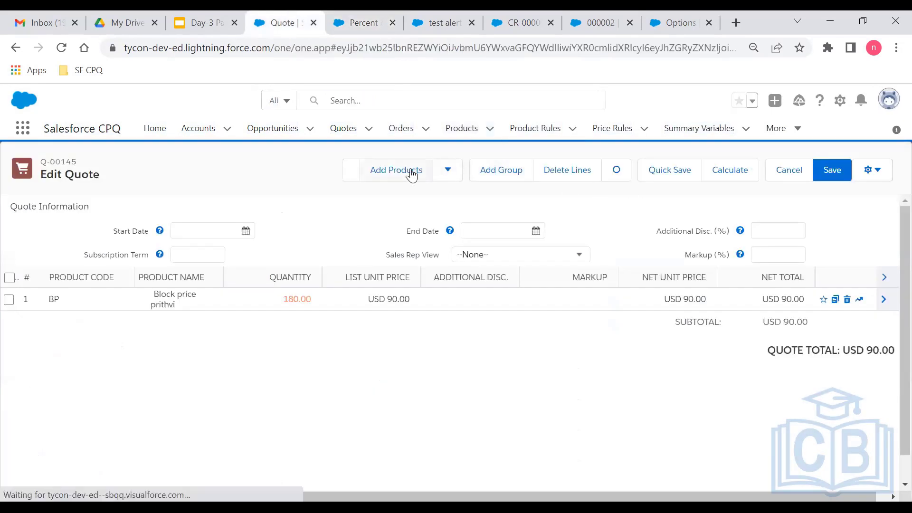
pyautogui.click(373, 166)
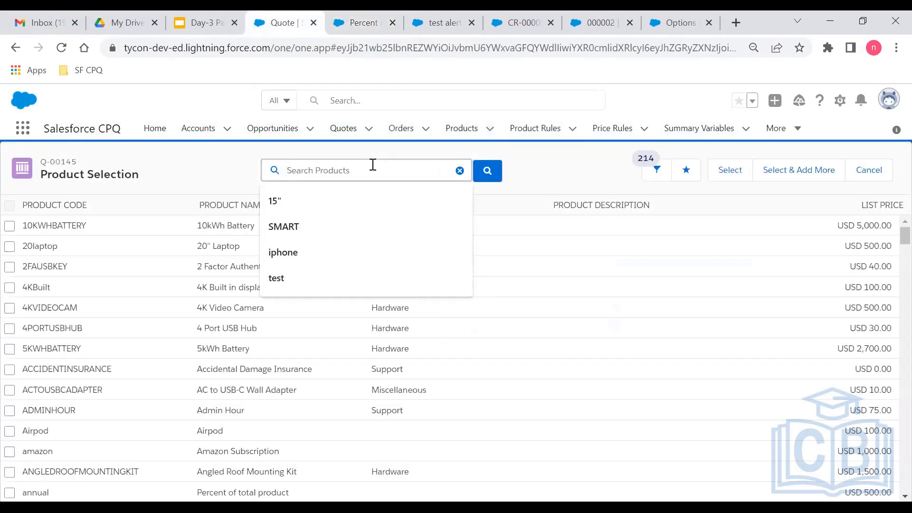
pyautogui.write('Mainte')
pyautogui.press('Return')
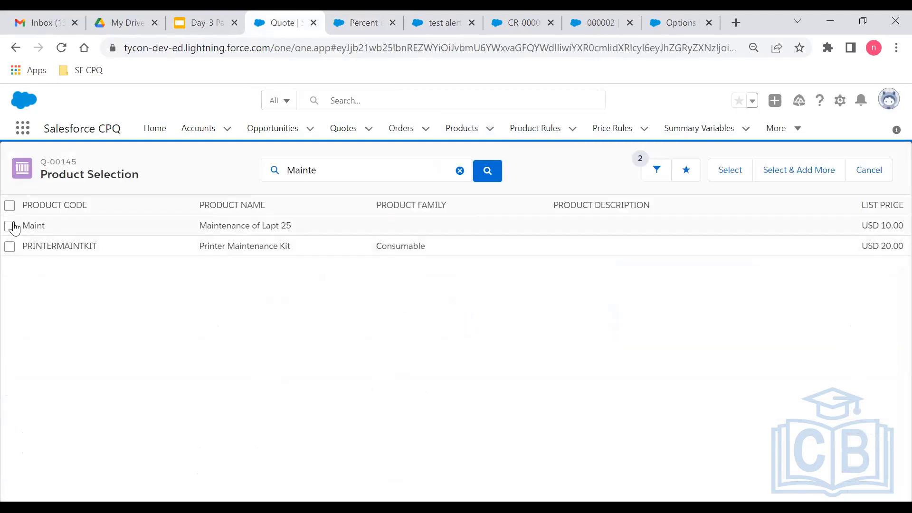
pyautogui.click(10, 226)
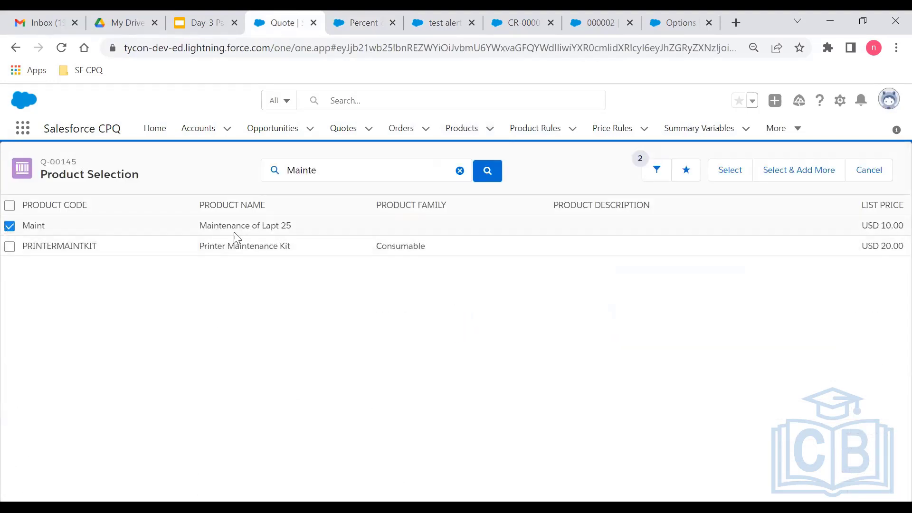
pyautogui.click(730, 179)
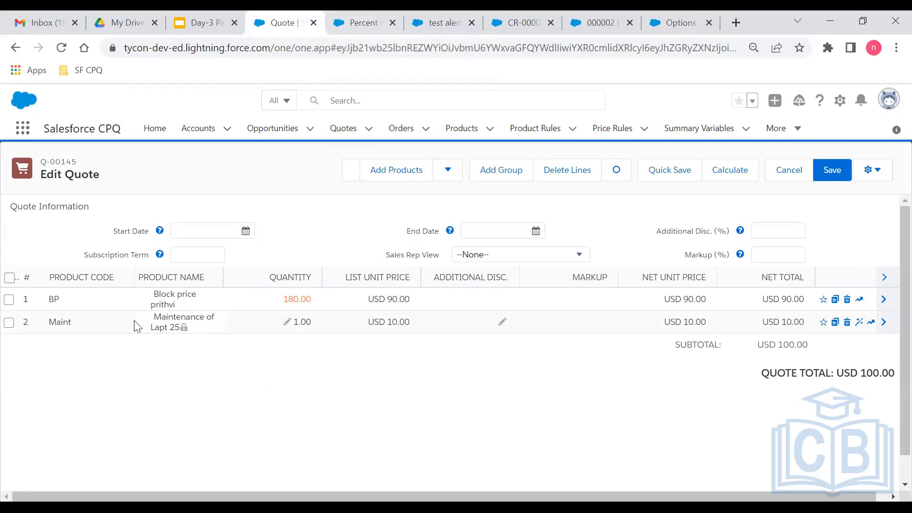
# Delete the block price and Maintenance of Lapt 25 lines from the quote
pyautogui.click(354, 23)
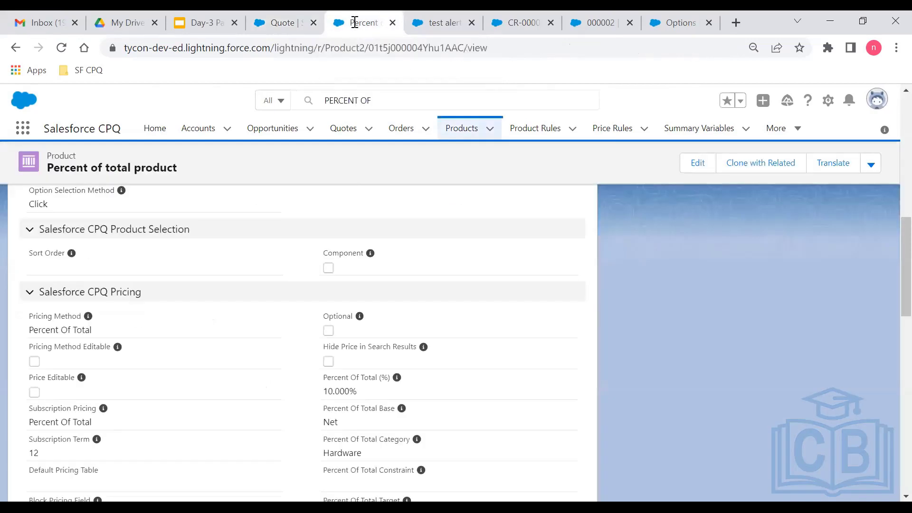
pyautogui.click(292, 19)
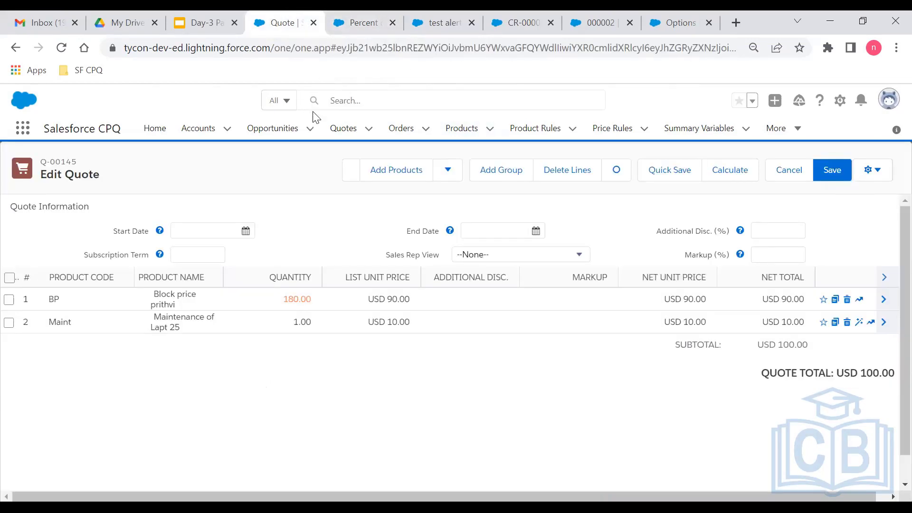
pyautogui.click(9, 323)
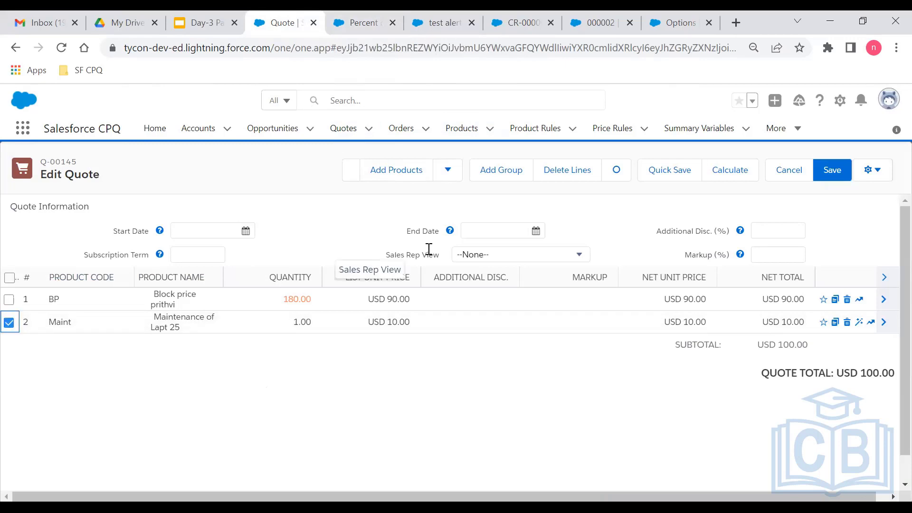
pyautogui.click(9, 302)
pyautogui.click(580, 176)
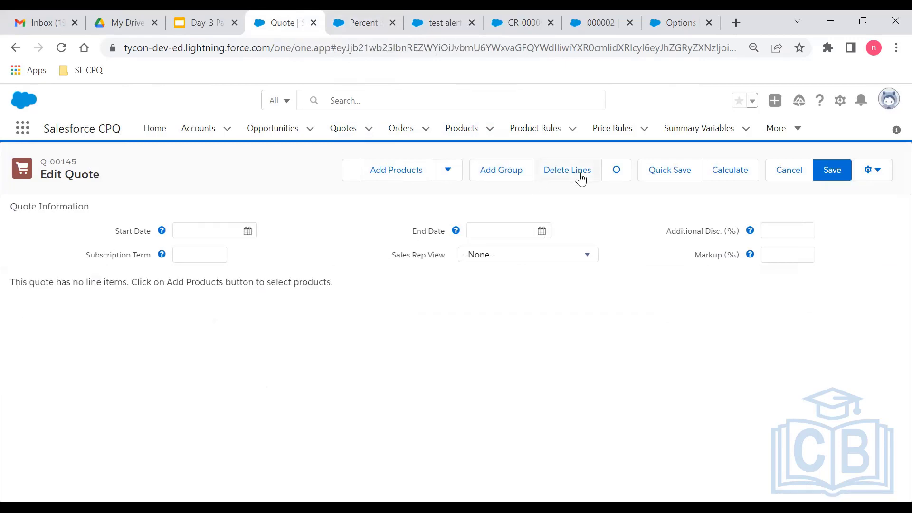
# Search the product selection for "percent of" and add the Percent of total product to the quote
pyautogui.click(405, 173)
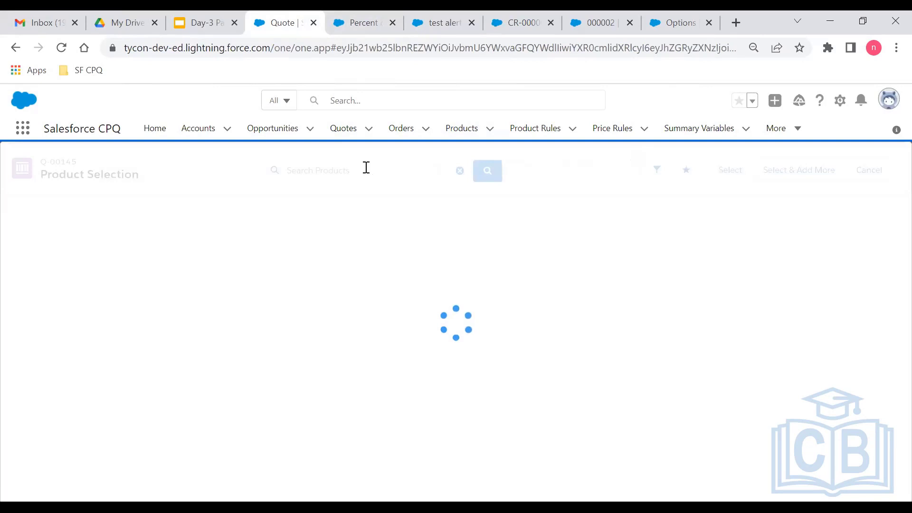
pyautogui.write('percent of')
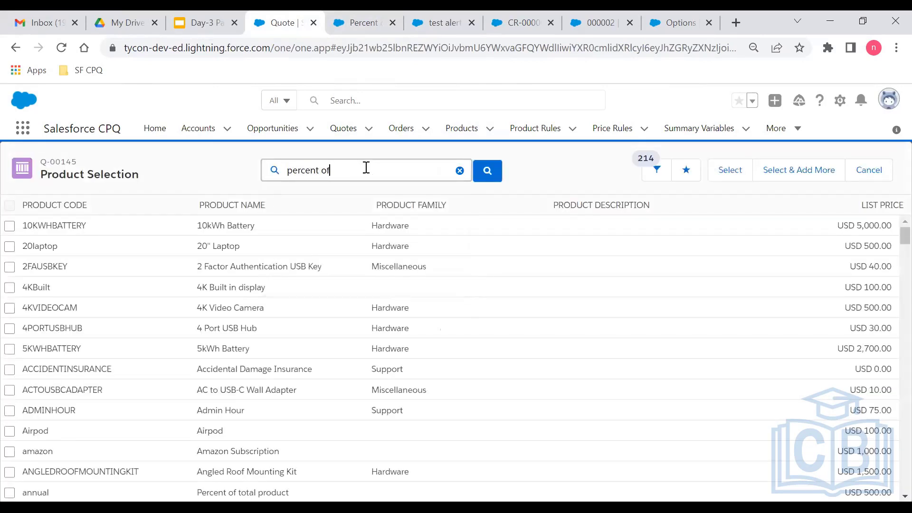
pyautogui.press('Return')
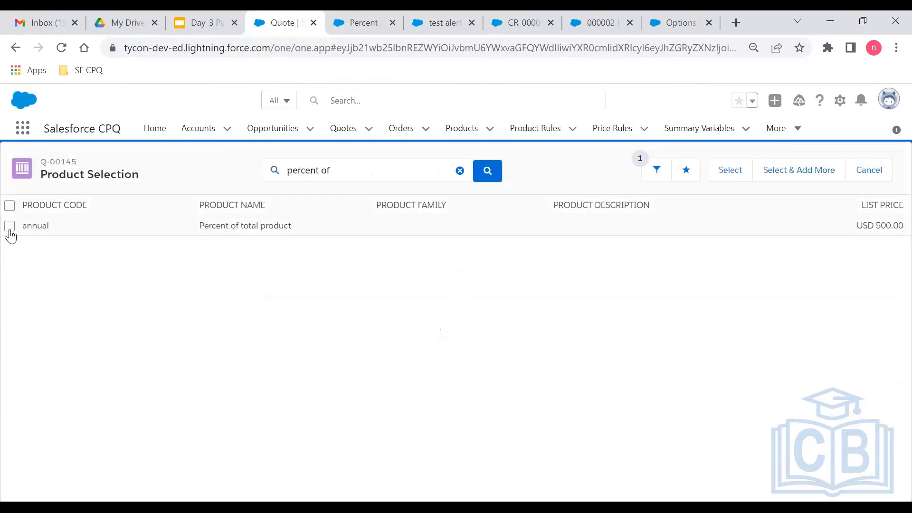
pyautogui.click(10, 226)
pyautogui.click(723, 178)
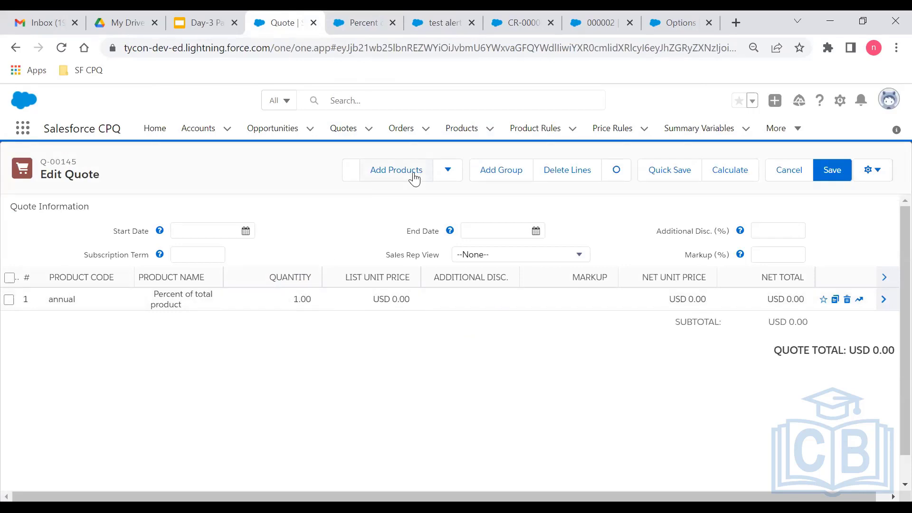
# Open the quote's product selection and compare the listed product families with the Percent of total product's category
pyautogui.click(359, 19)
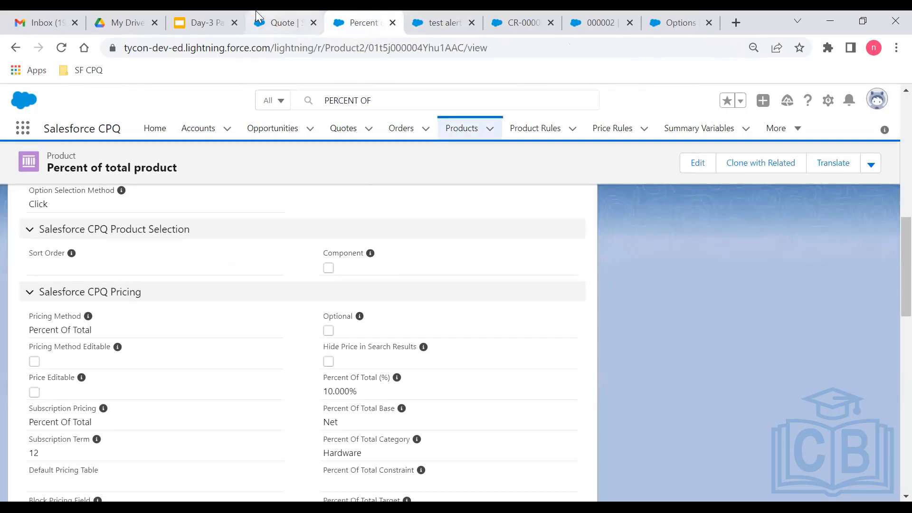
pyautogui.click(276, 19)
pyautogui.click(401, 170)
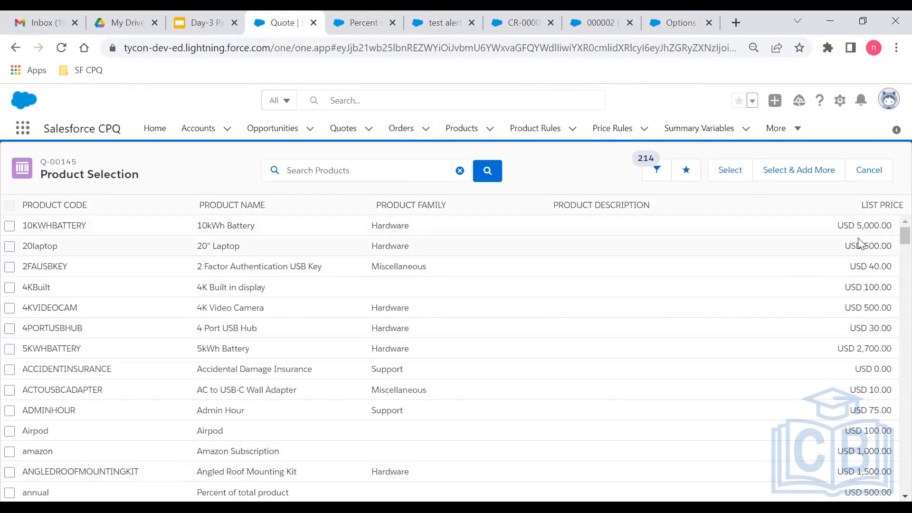
pyautogui.scroll(-1, 891, 249)
pyautogui.scroll(-6, 892, 249)
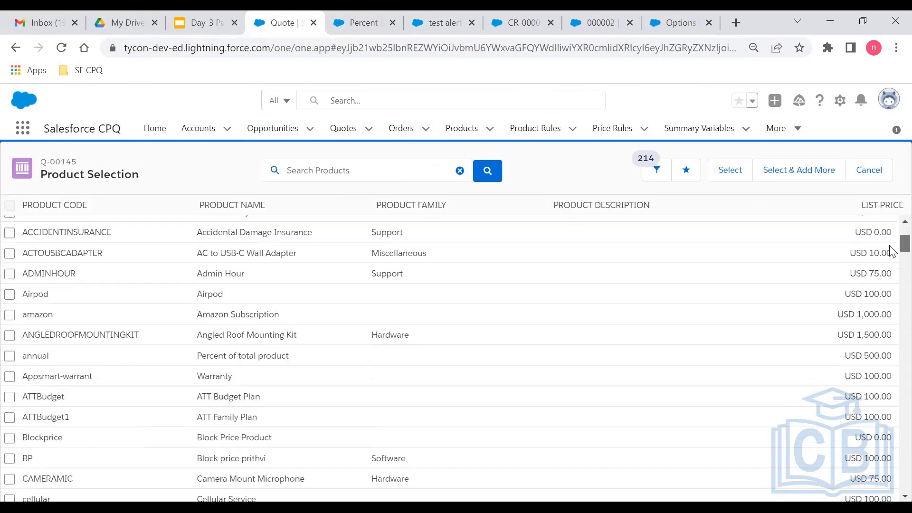
pyautogui.scroll(-12, 892, 264)
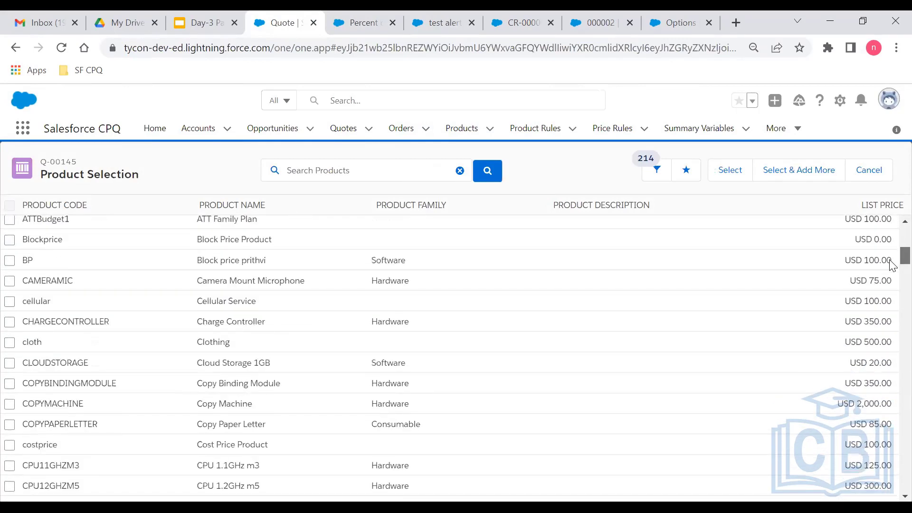
pyautogui.scroll(20, 891, 290)
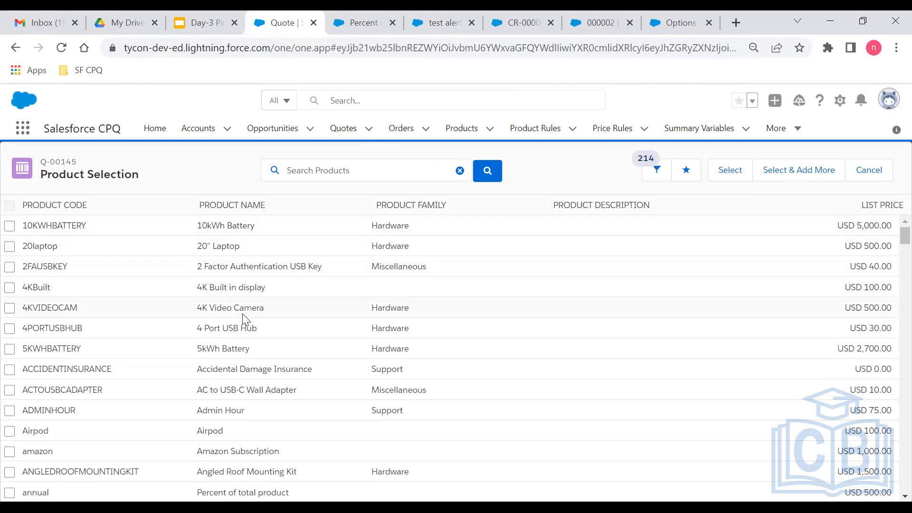
pyautogui.click(352, 22)
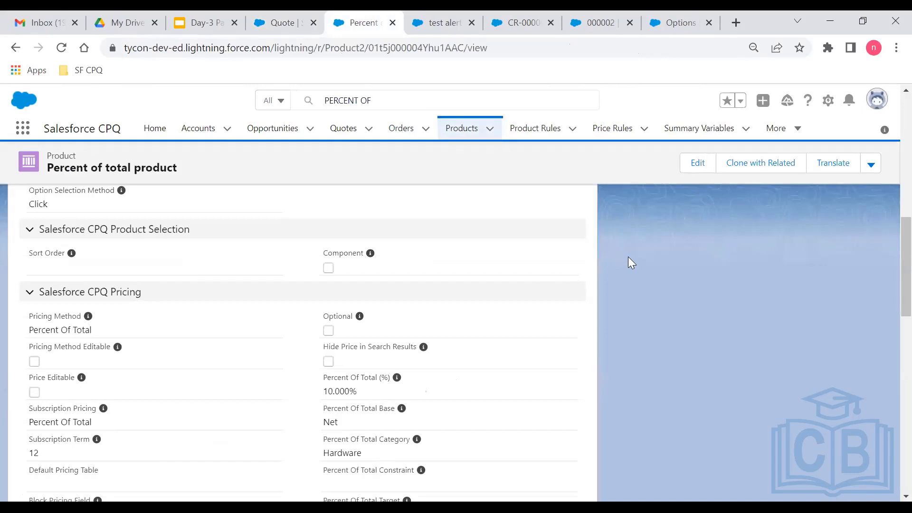
pyautogui.click(280, 23)
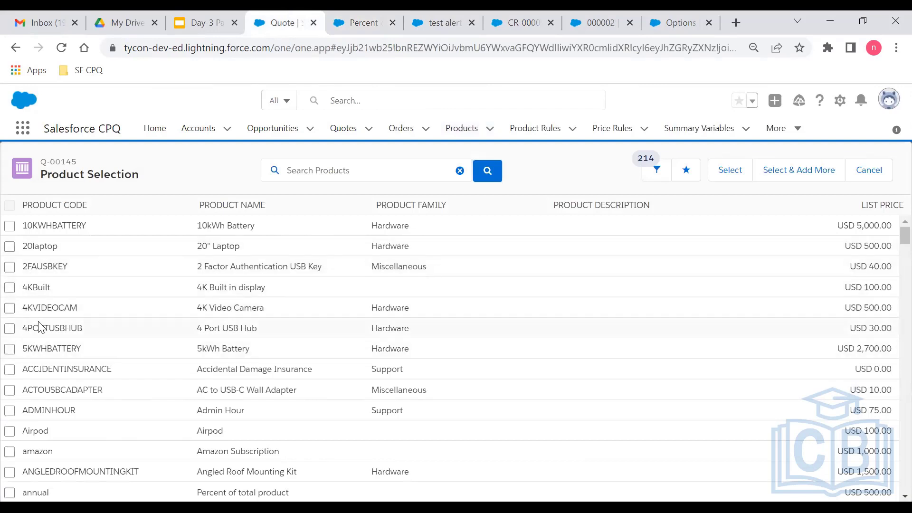
# Search the product selection for "4k" and add the 4K Monitor to the quote
pyautogui.click(305, 172)
pyautogui.write('4k')
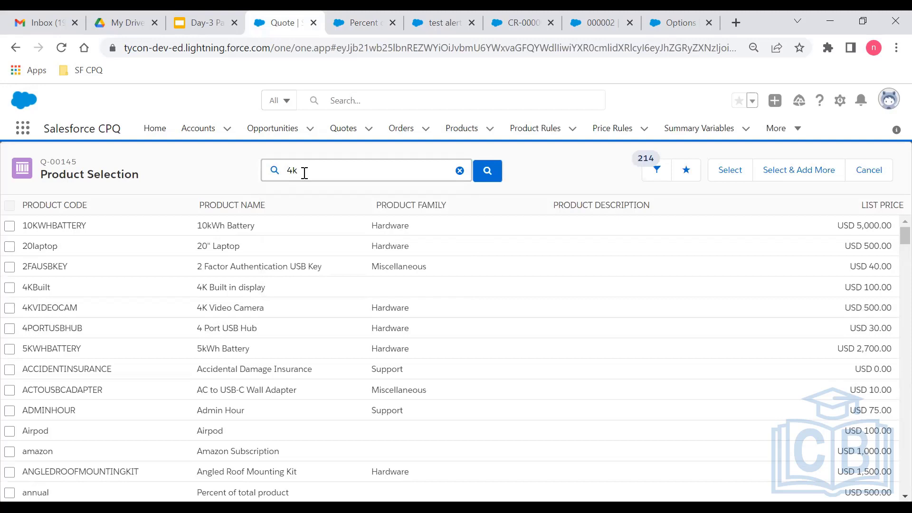
pyautogui.press('Return')
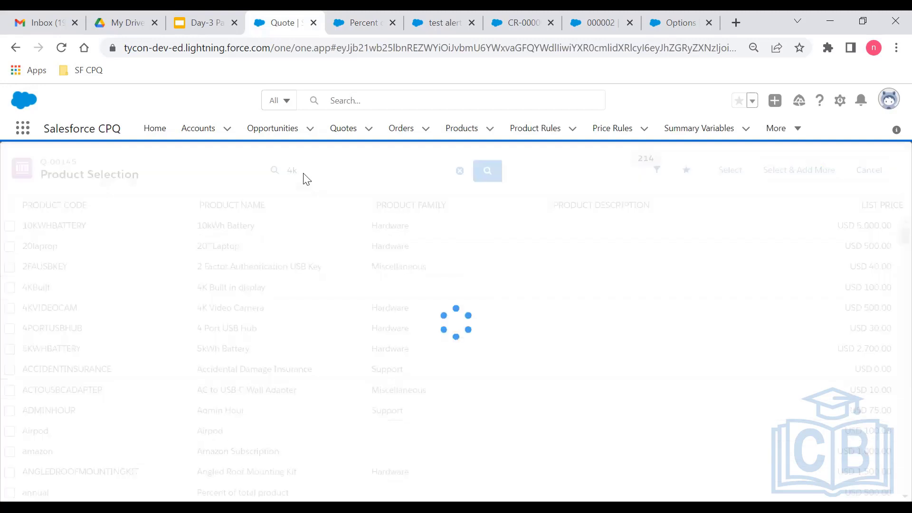
pyautogui.click(11, 268)
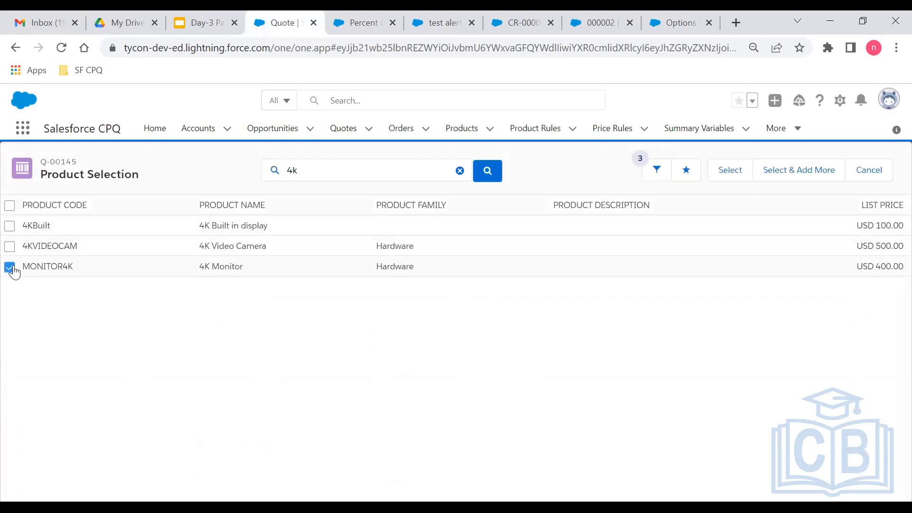
pyautogui.click(725, 170)
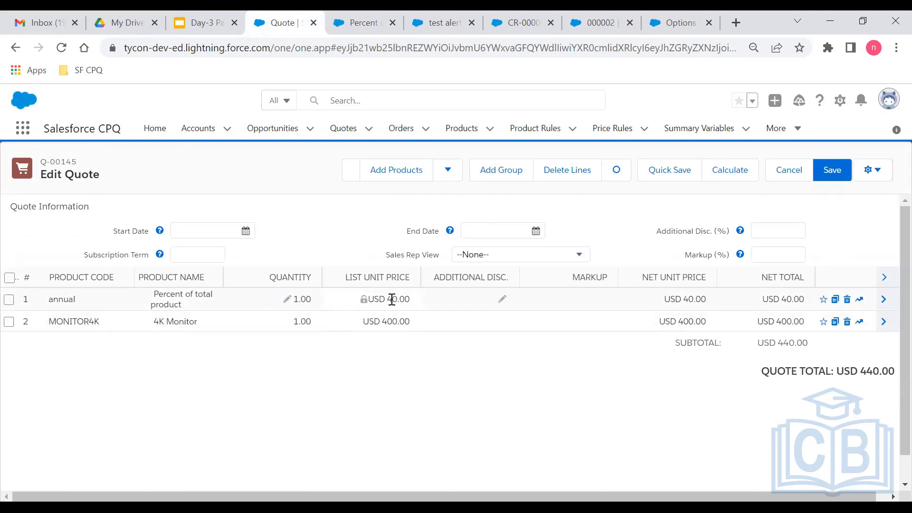
# Review the Percent of total product's category and base fields, and return to the Day-3 Part-2 slides
pyautogui.click(348, 19)
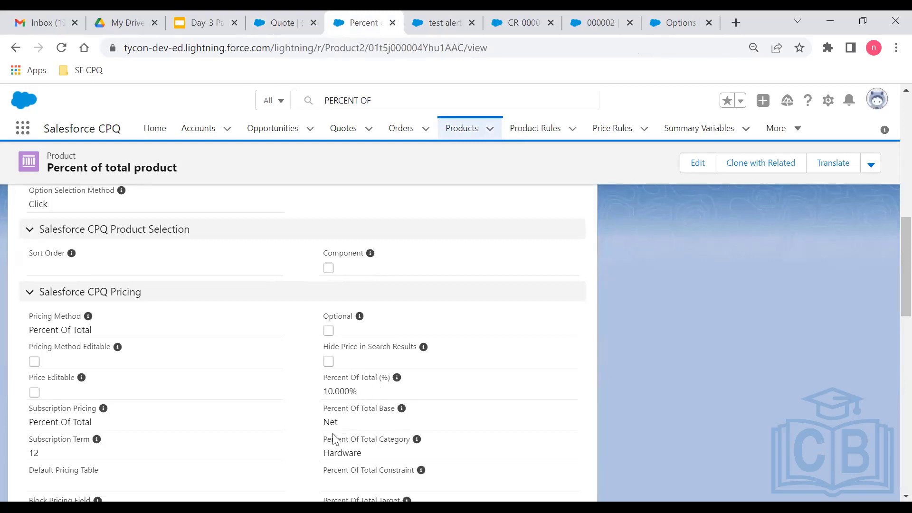
pyautogui.moveTo(326, 439)
pyautogui.mouseDown()
pyautogui.moveTo(403, 439)
pyautogui.moveTo(362, 453)
pyautogui.mouseUp()
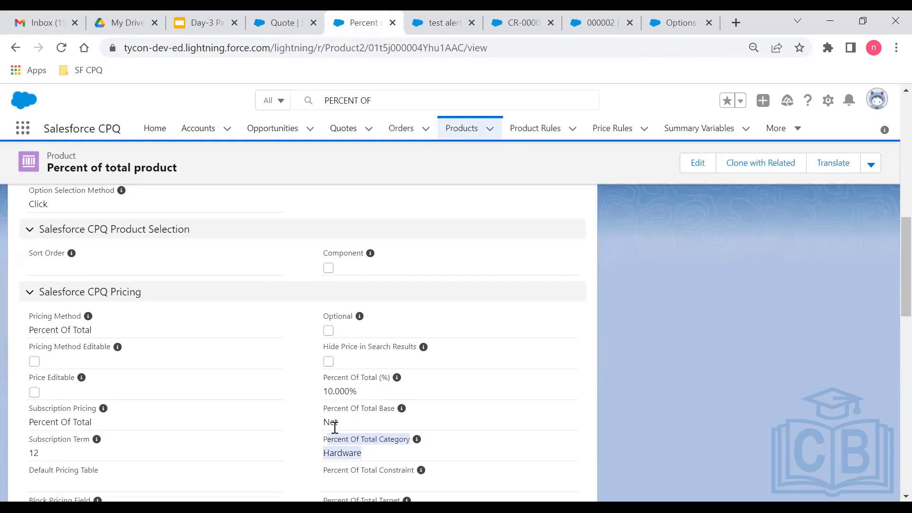
pyautogui.click(335, 432)
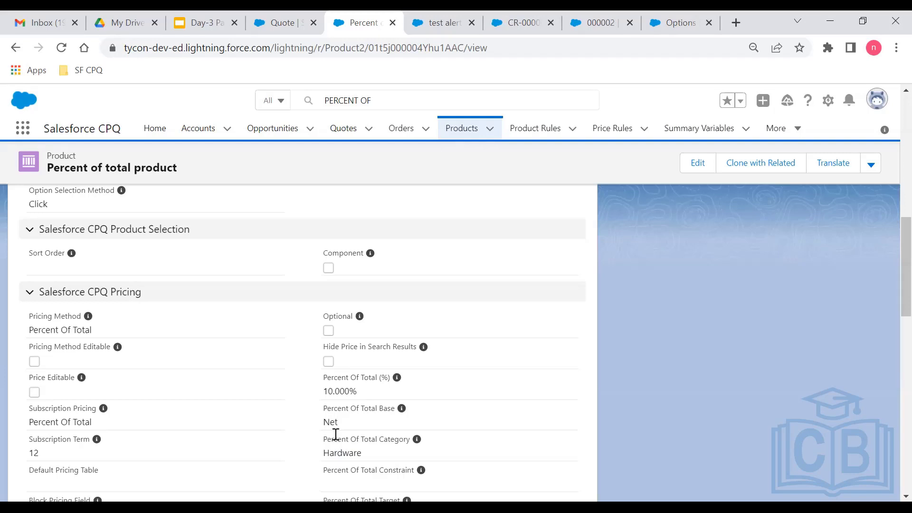
pyautogui.click(230, 14)
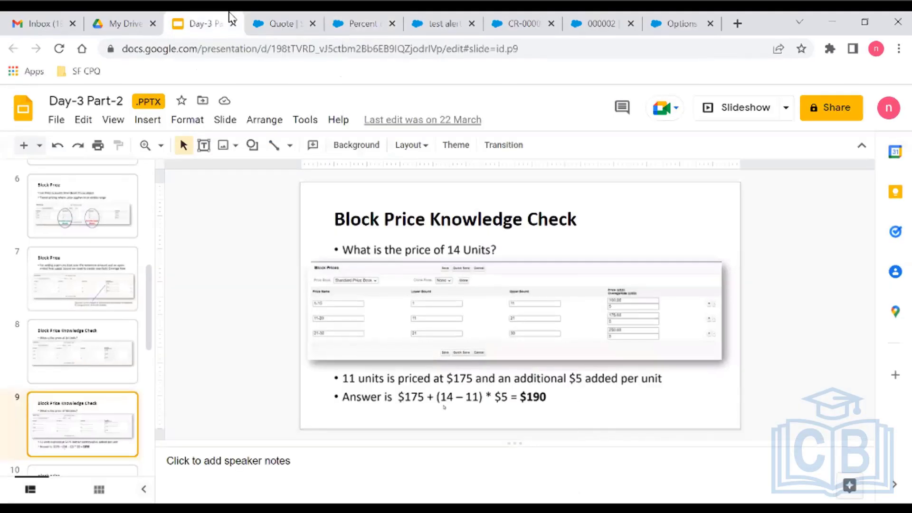